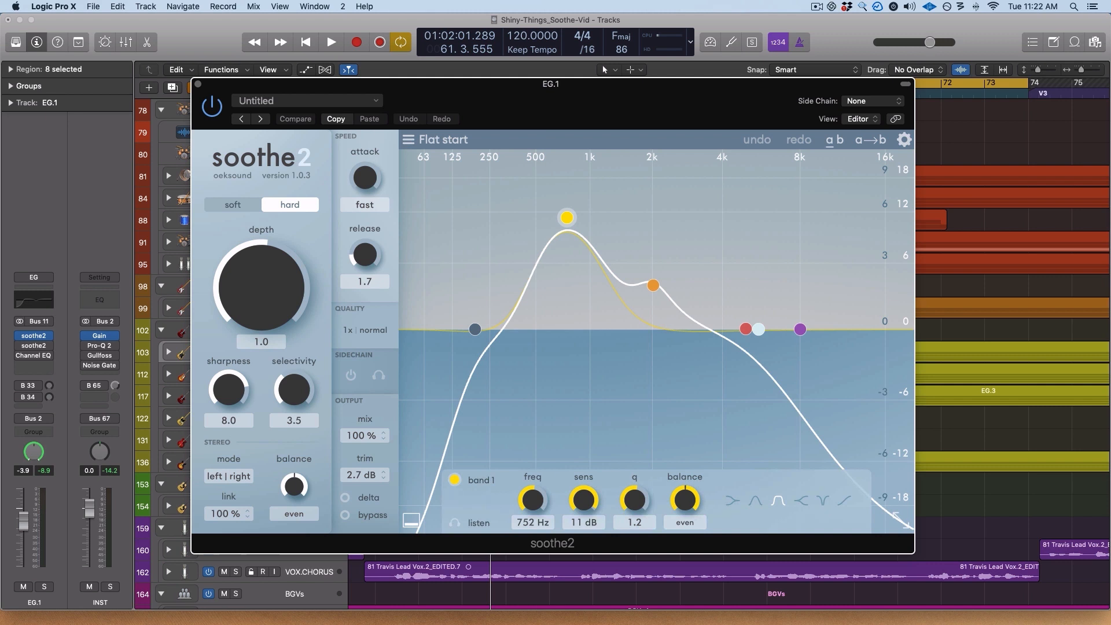
- Close the soothe2 window on EG.1 and inspect the channel strips of the KICK and TOMS drum tracks
drag(554, 95, 593, 114)
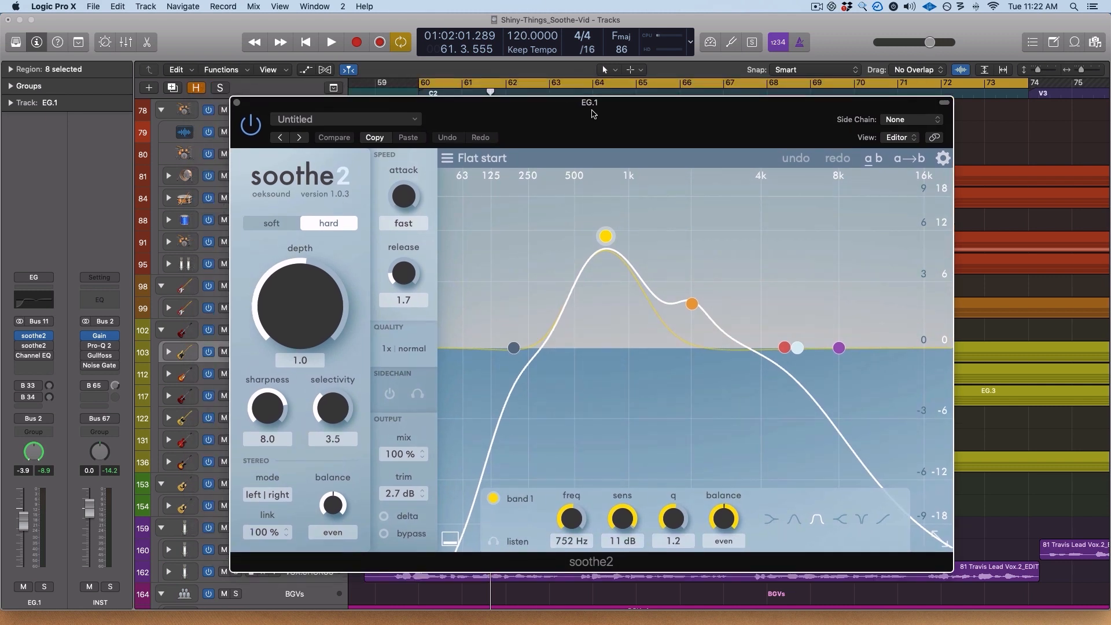
click(236, 103)
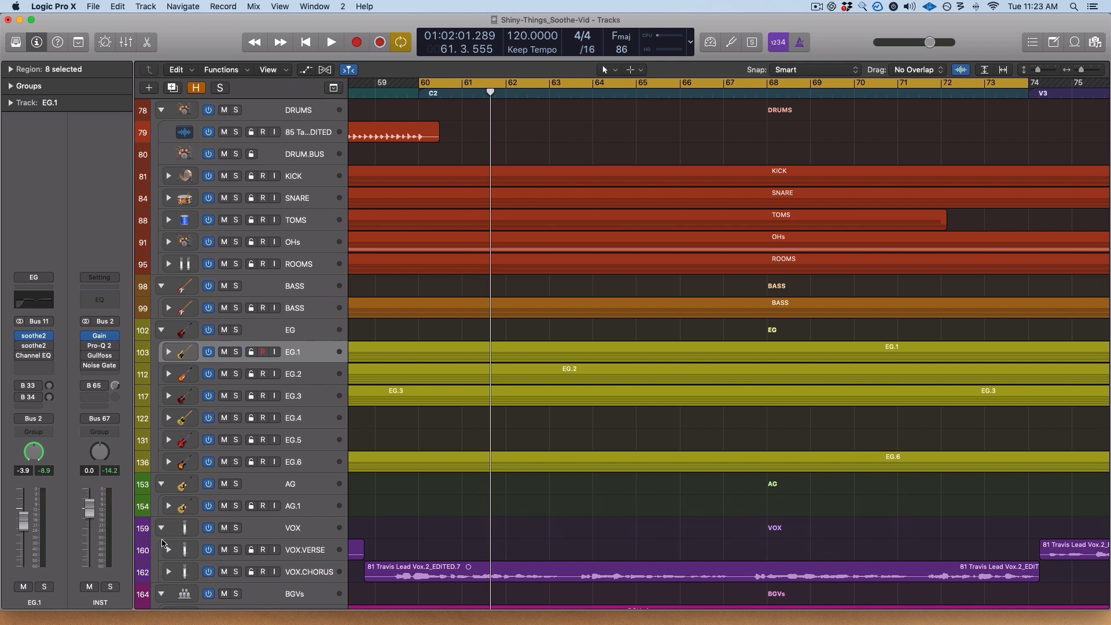
click(307, 155)
click(306, 174)
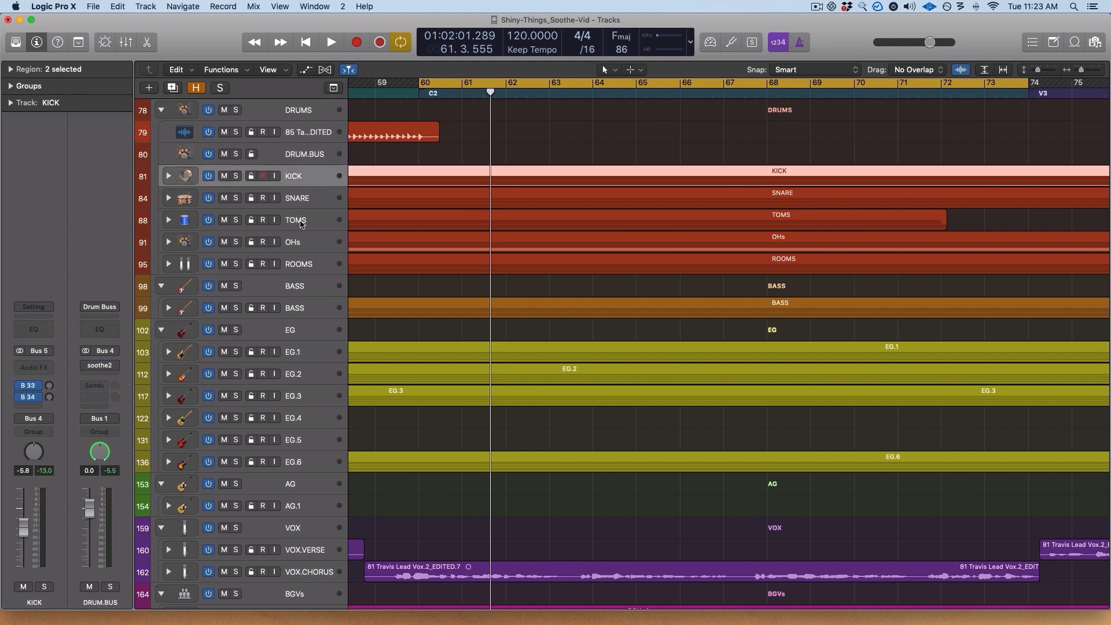
click(300, 221)
- Solo the EG.1 track and play it with its first soothe2 insert bypassed
click(305, 357)
key(s)
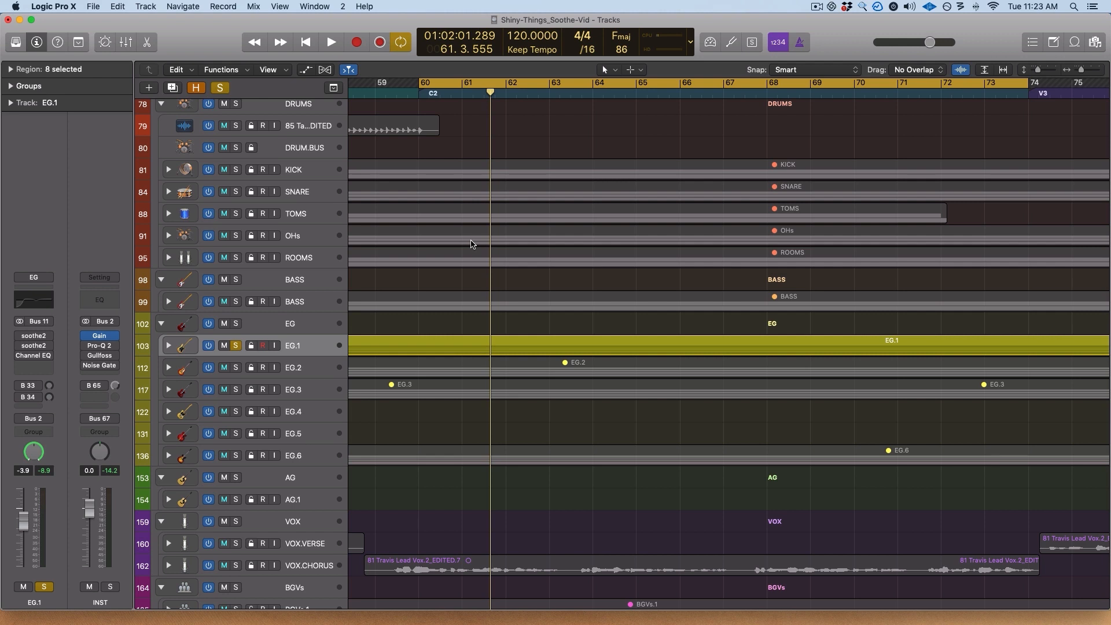
key(space)
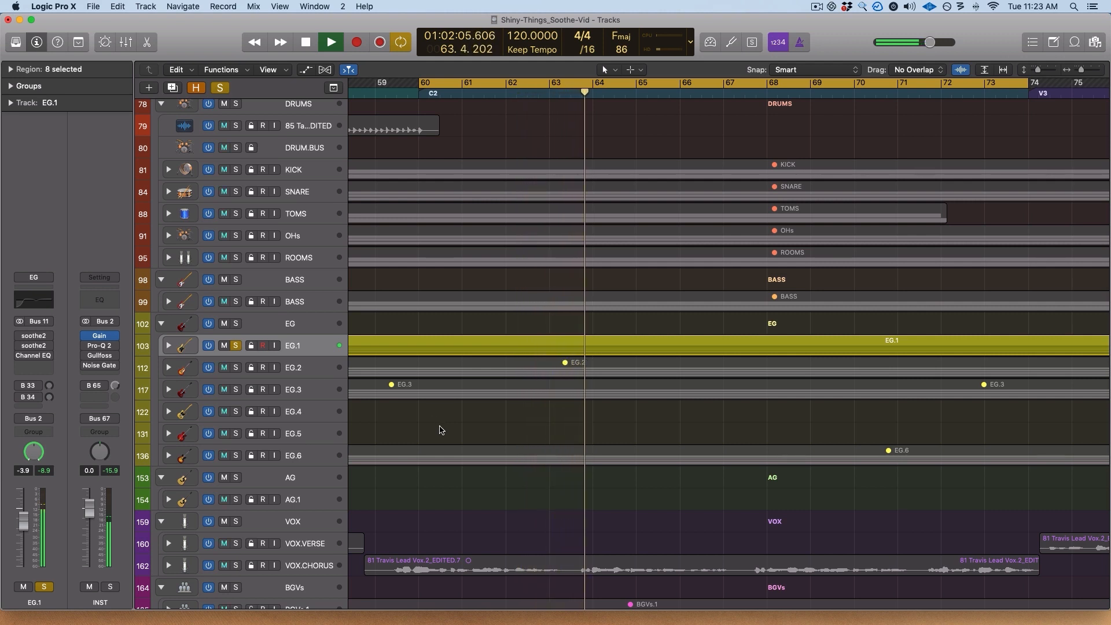
key(space)
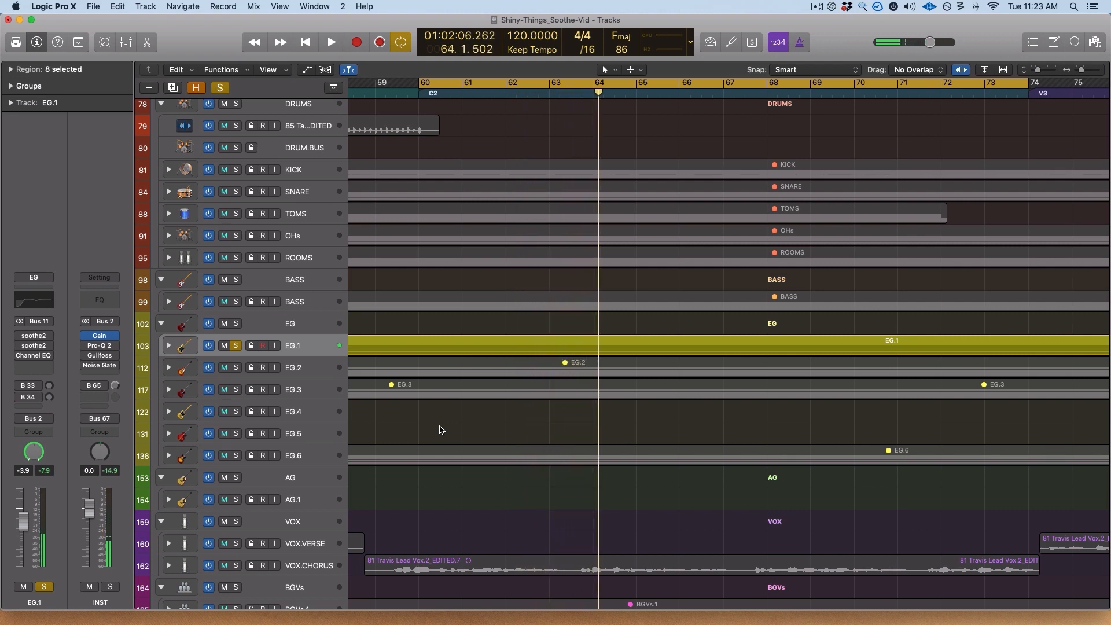
- Enlarge the track heights and play EG.1 with its first soothe2 insert off, then enabled, for comparison
key(super+Down)
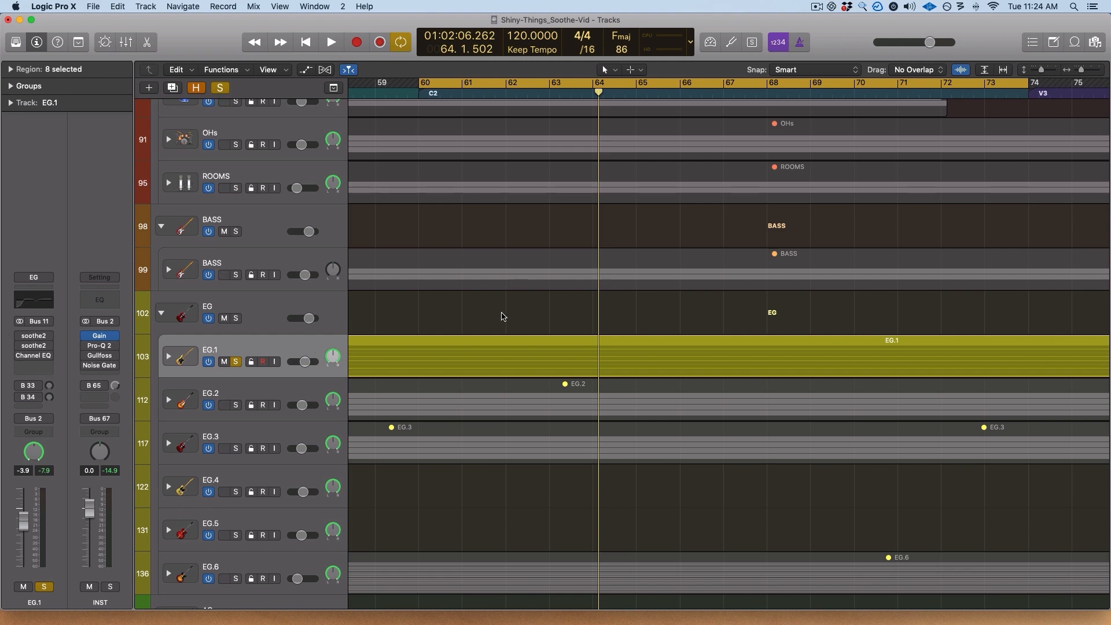
key(space)
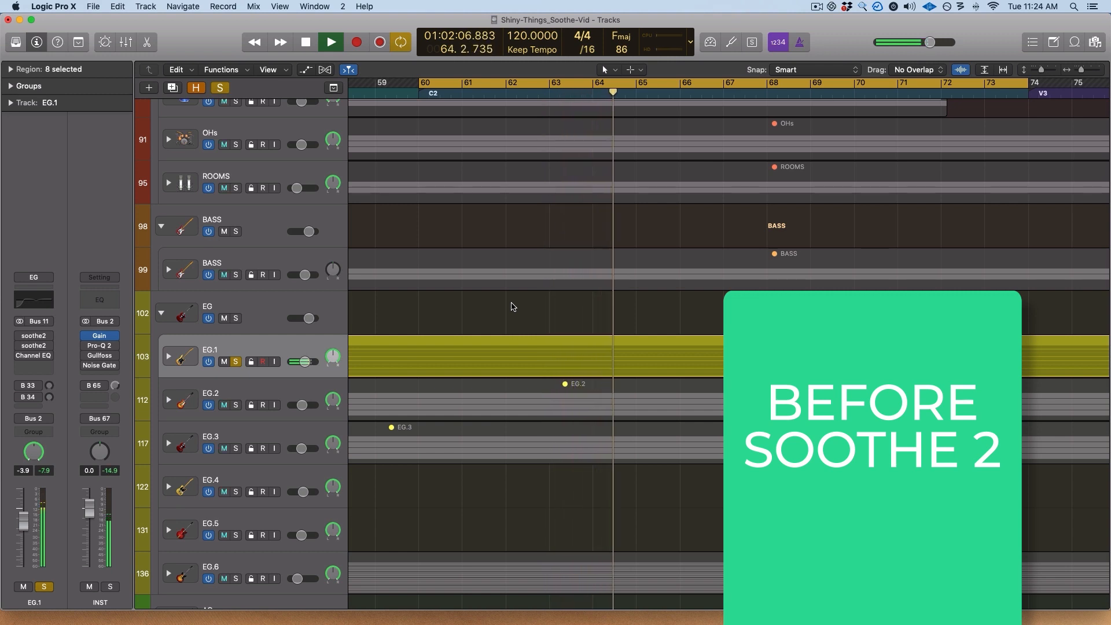
key(space)
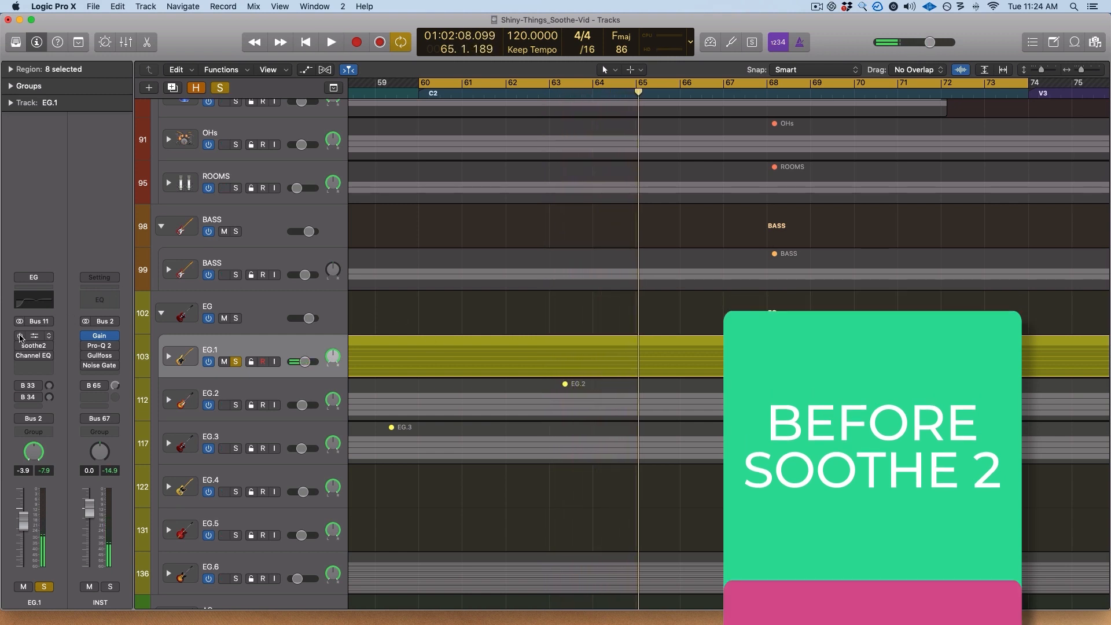
key(space)
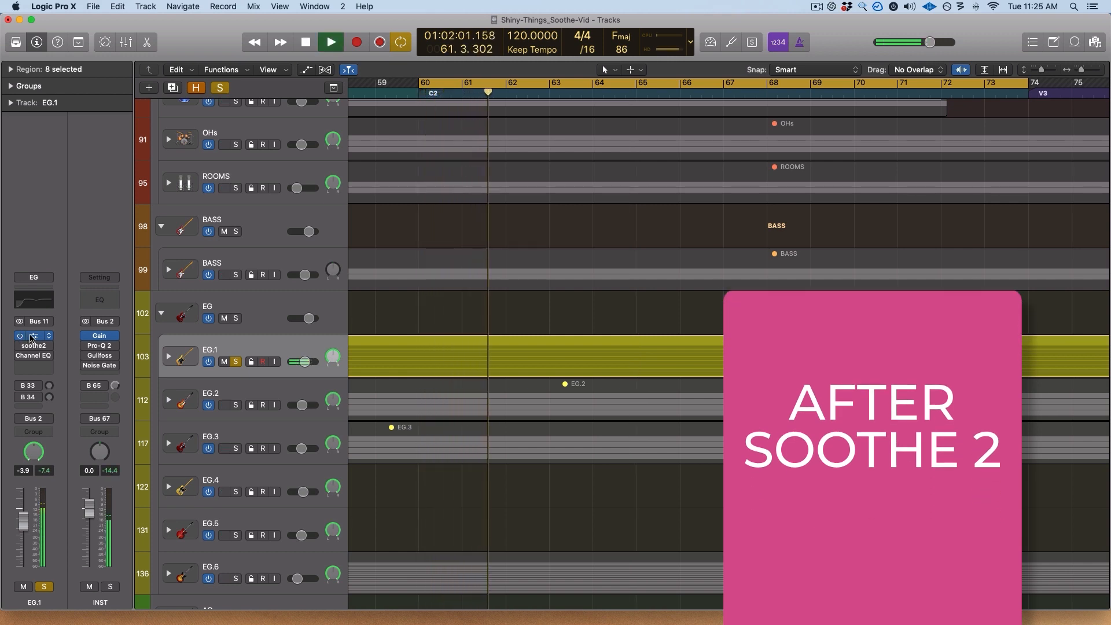
- Open EG.1's first soothe2 insert, stop playback and reposition the plug-in window over the arrangement
click(32, 338)
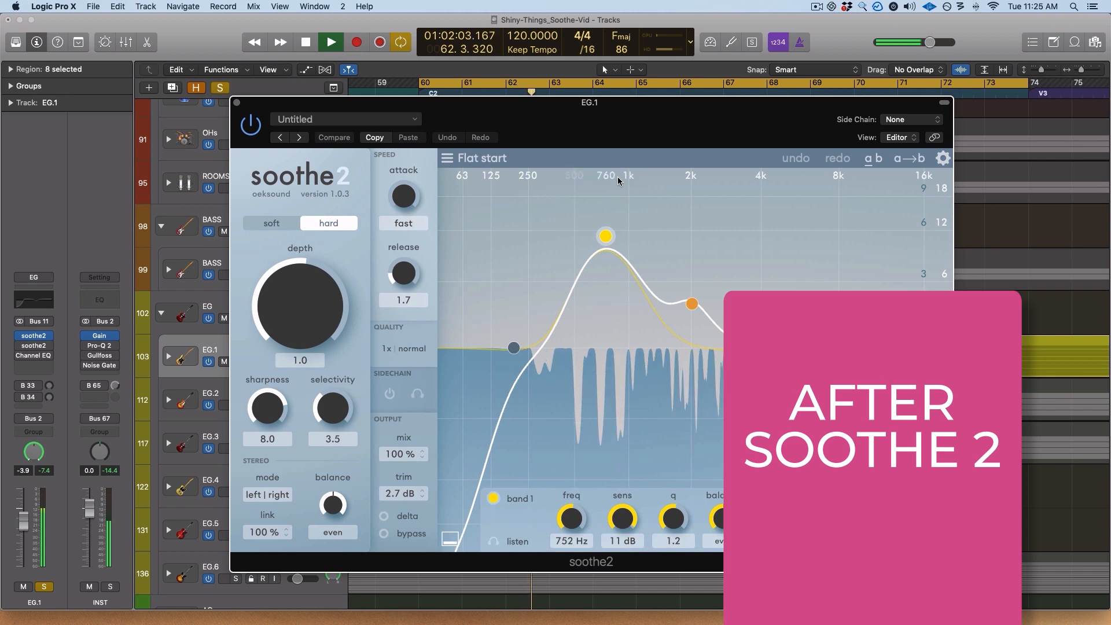
drag(631, 117, 718, 109)
key(space)
drag(345, 96, 295, 112)
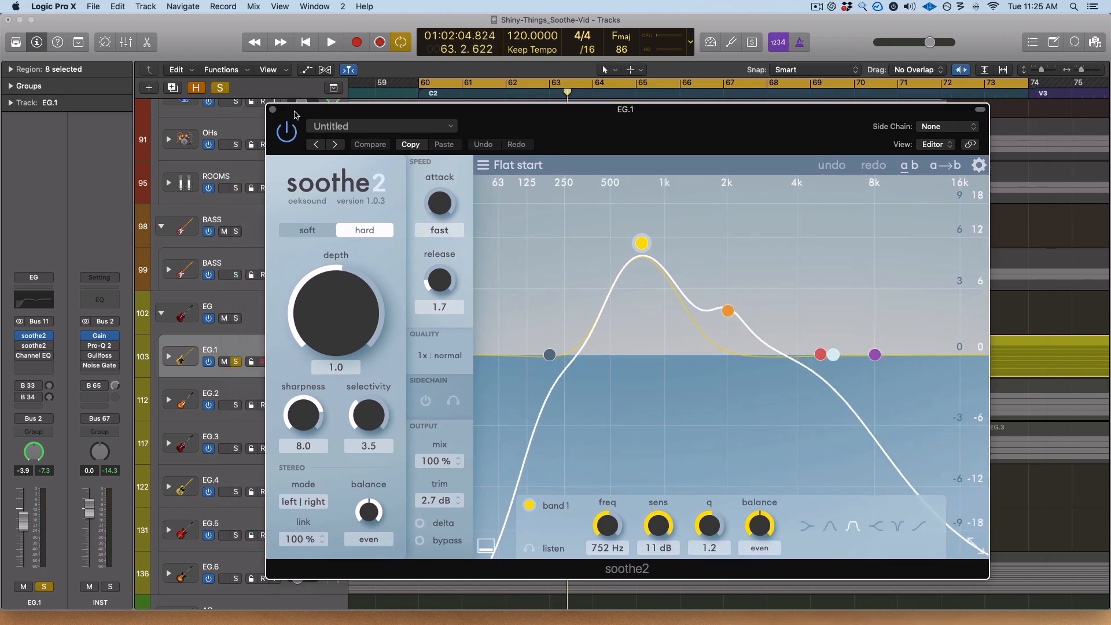
mouse_move(295, 114)
mouse_down()
mouse_move(282, 126)
mouse_move(279, 116)
mouse_up()
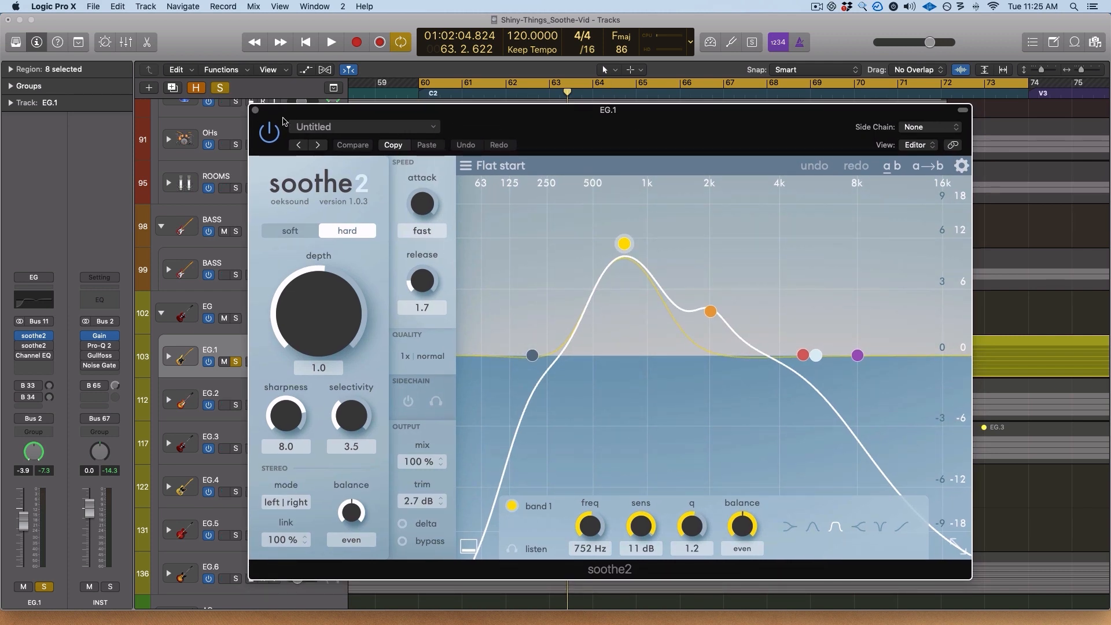
- Play EG.1 while repeatedly toggling the bypass inside soothe2 to compare the sound before and after processing, ending with bypass off
key(space)
click(403, 541)
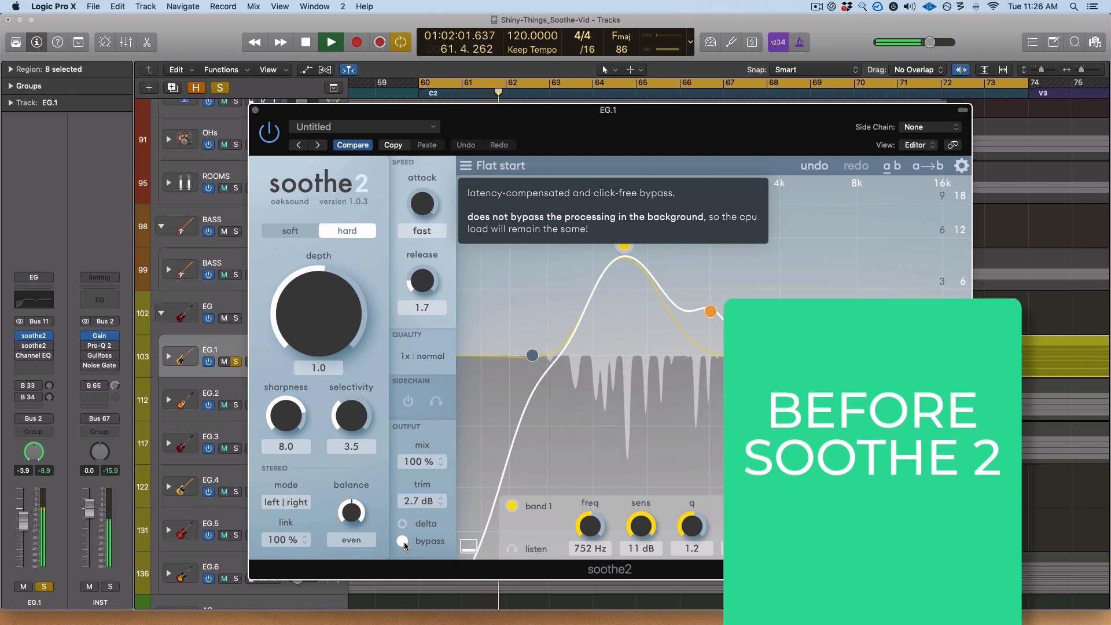
click(403, 541)
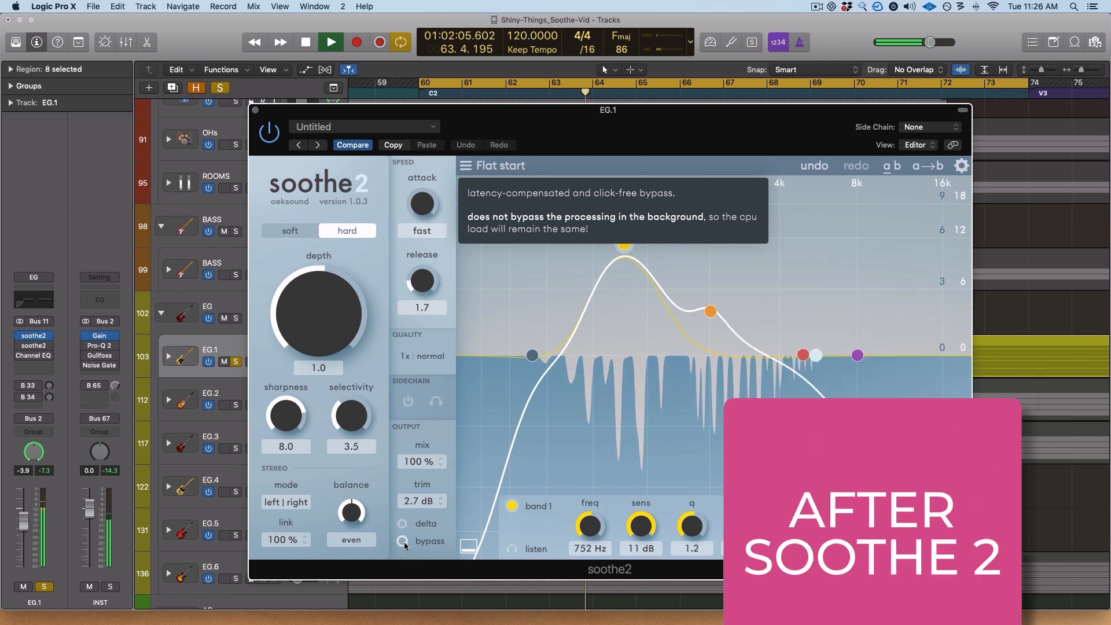
click(403, 541)
click(403, 542)
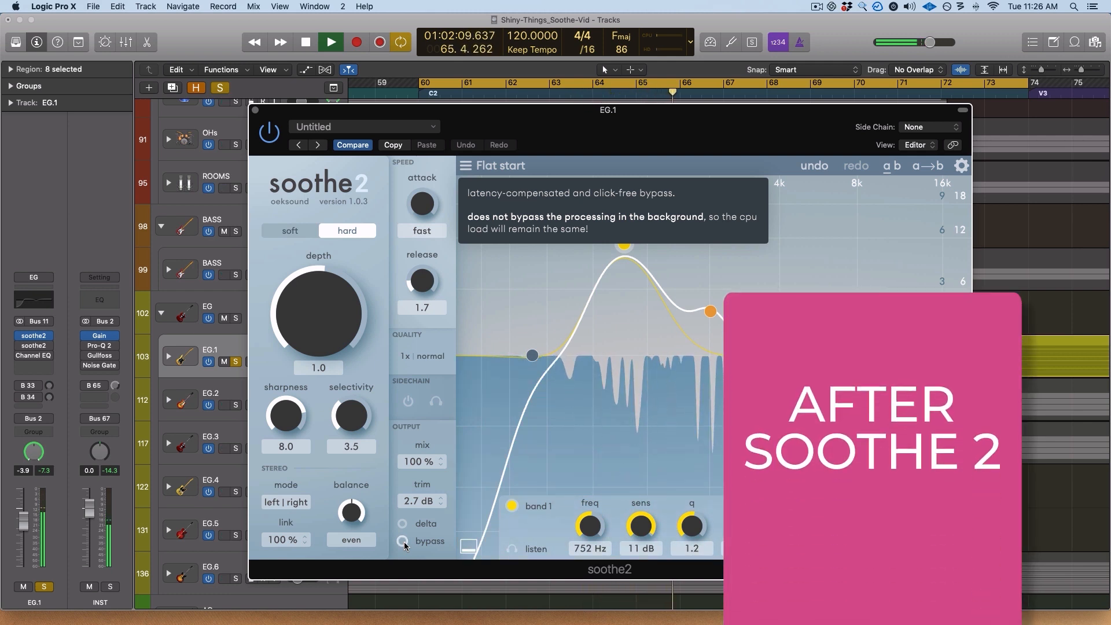
click(403, 541)
click(403, 541)
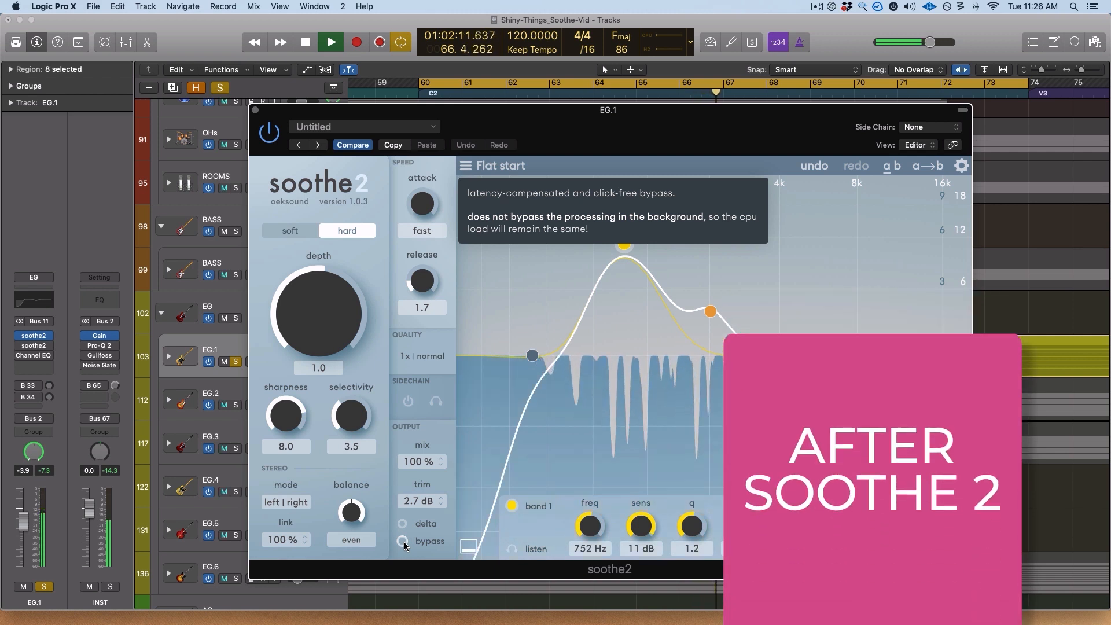
key(space)
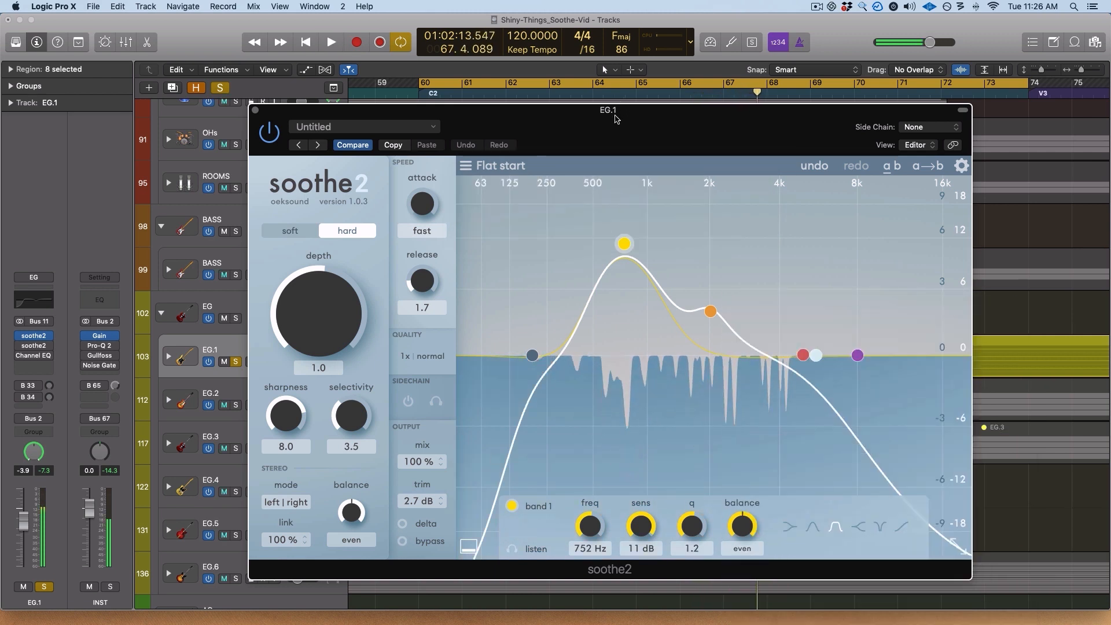
- Close the soothe2 window and switch the solo from EG.1 exclusively to the AG.1 track
drag(608, 109, 612, 91)
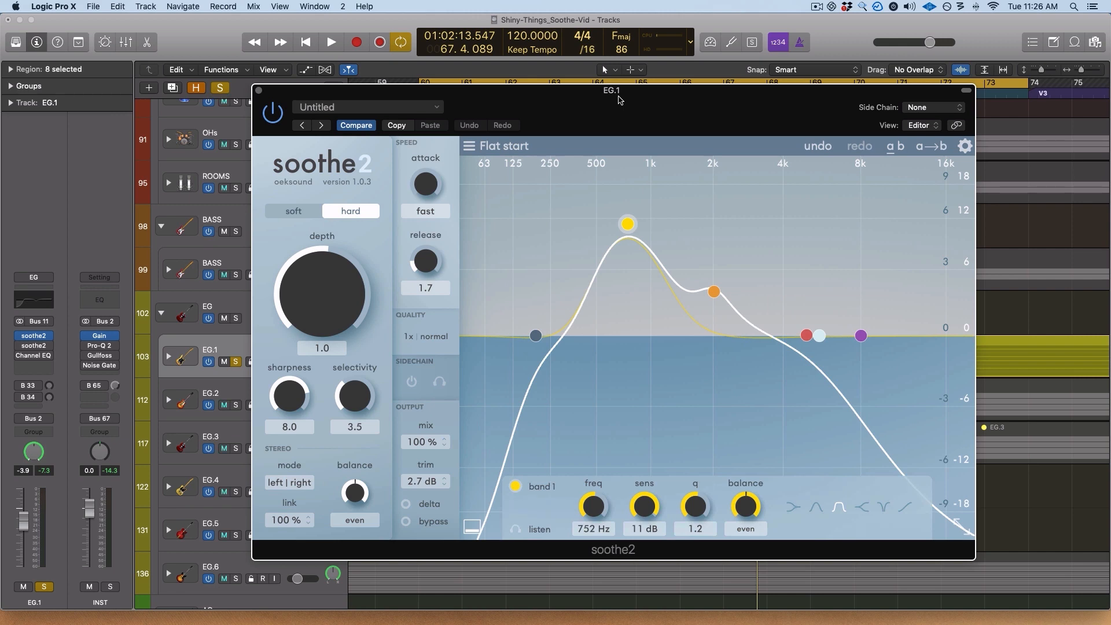
click(259, 90)
scroll(289, 440, down, 5)
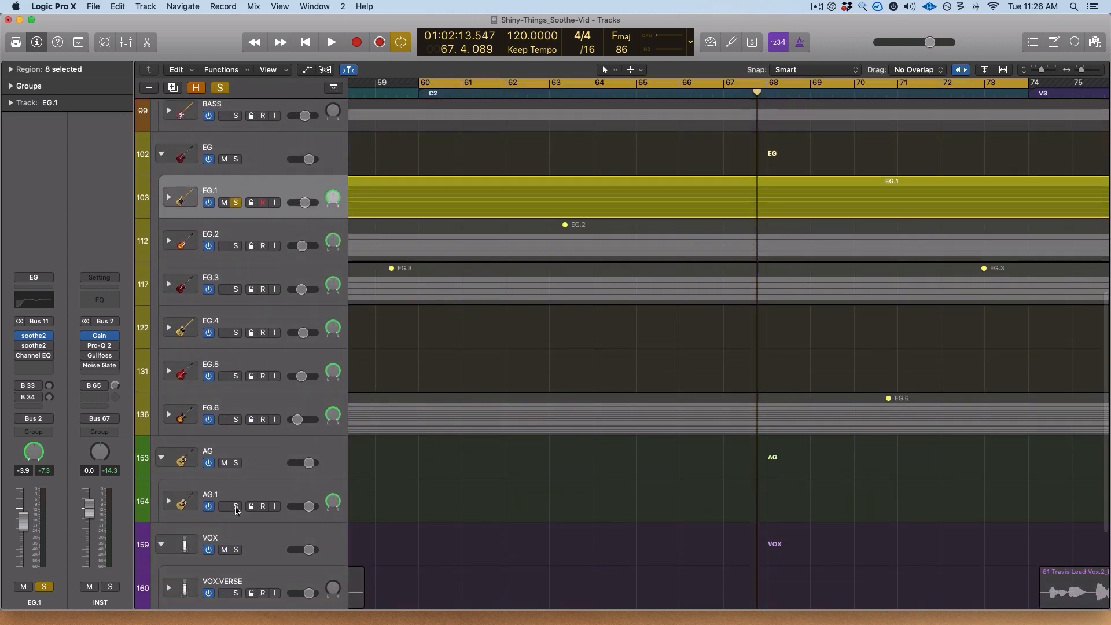
alt+click(236, 506)
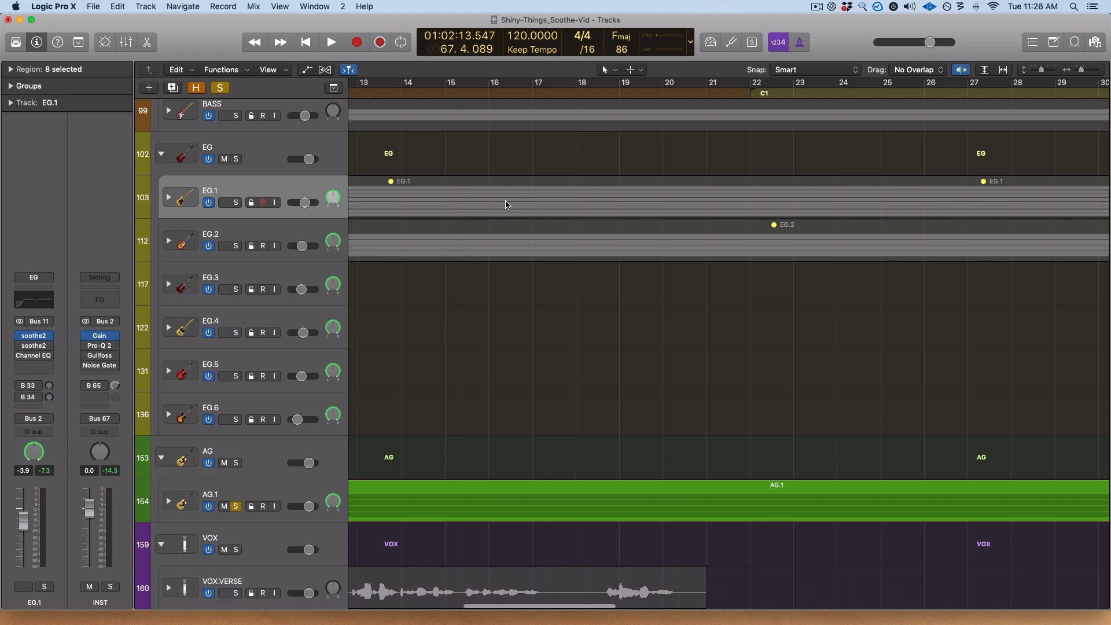
- Set the cycle range over the V1 section and play the selected AG.1 track with its soothe2 inserts bypassed
scroll(507, 204, down, 8)
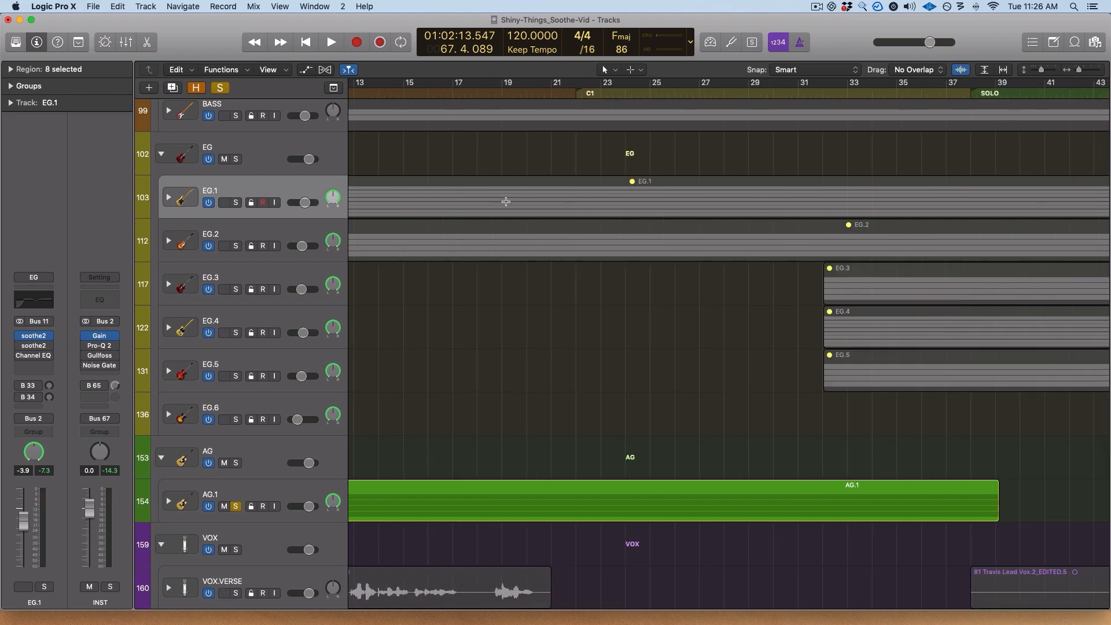
drag(433, 84, 543, 107)
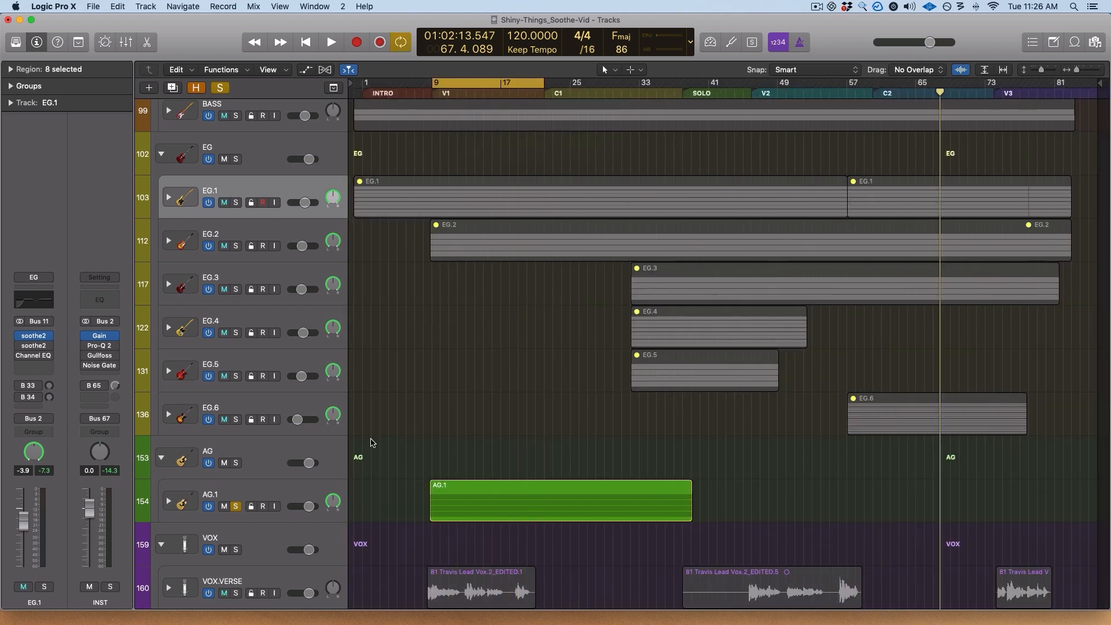
click(275, 499)
scroll(471, 367, down, 2)
key(space)
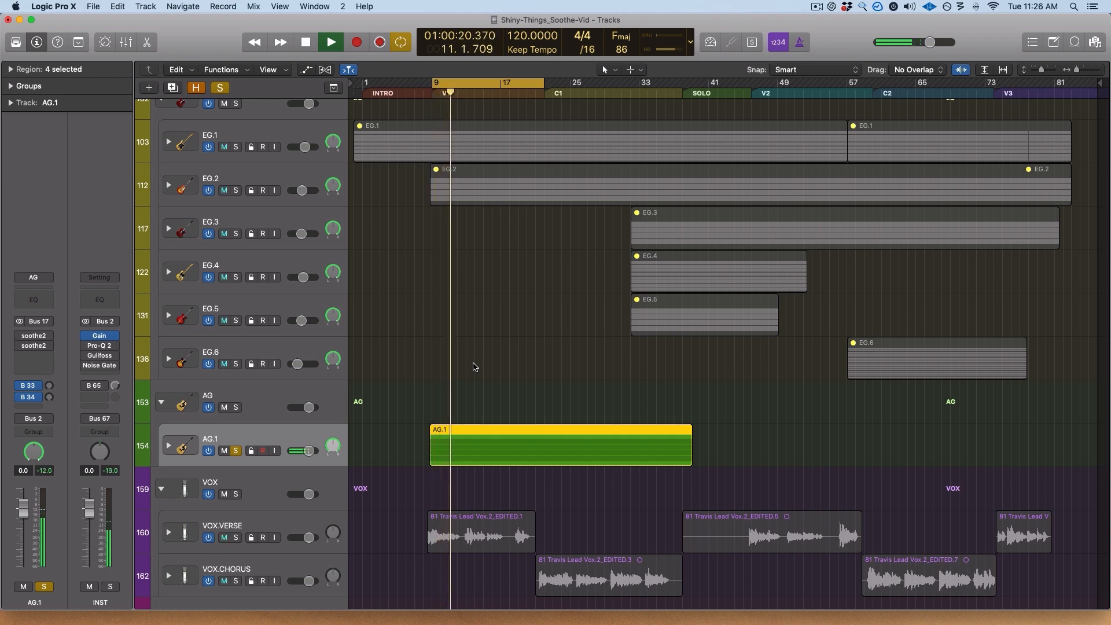
scroll(471, 366, down, 3)
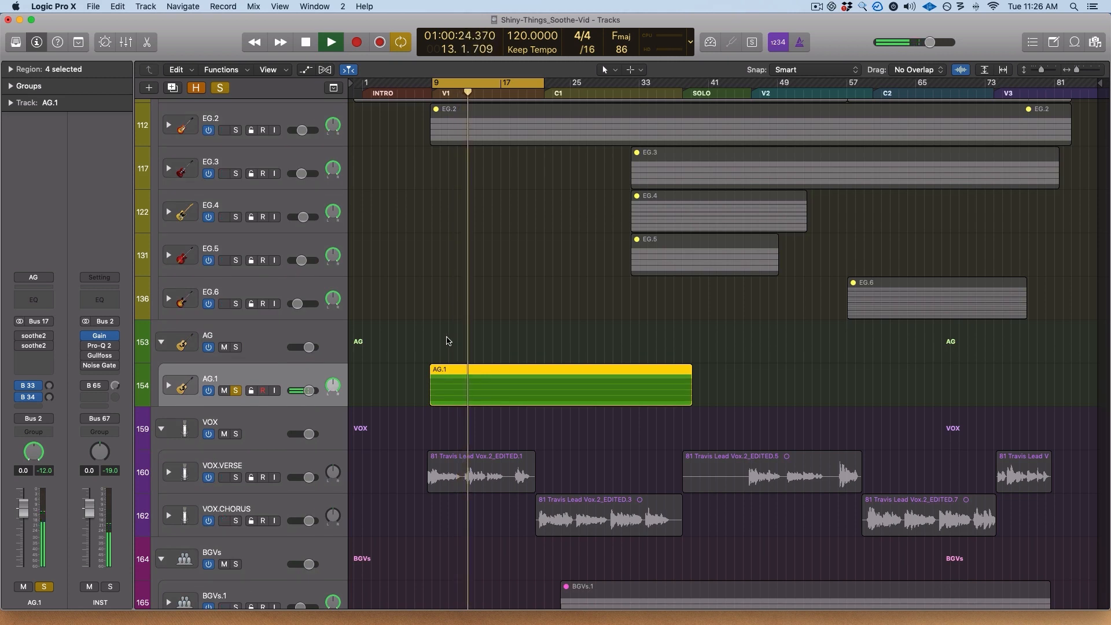
key(space)
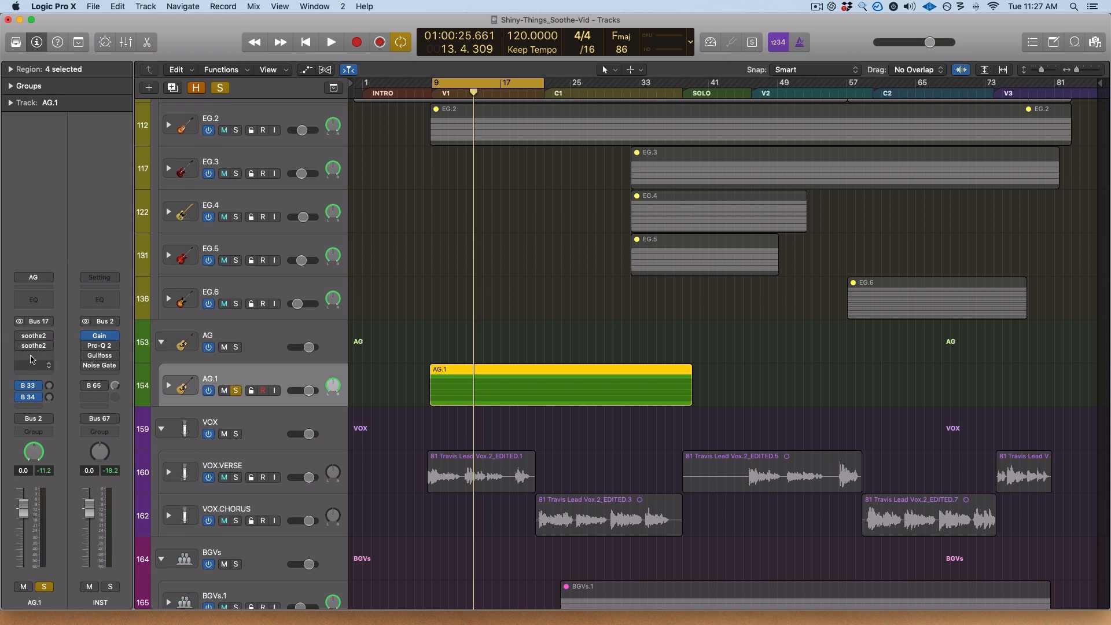
- Play AG.1 while toggling both soothe2 inserts off and on to compare before and after, leaving both enabled
key(space)
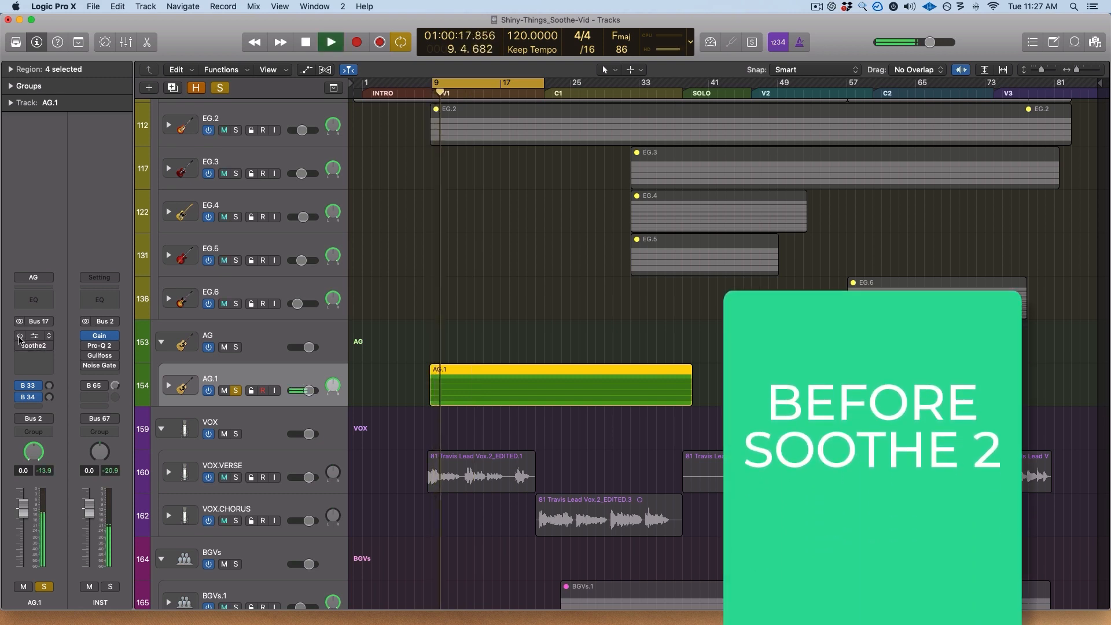
click(20, 339)
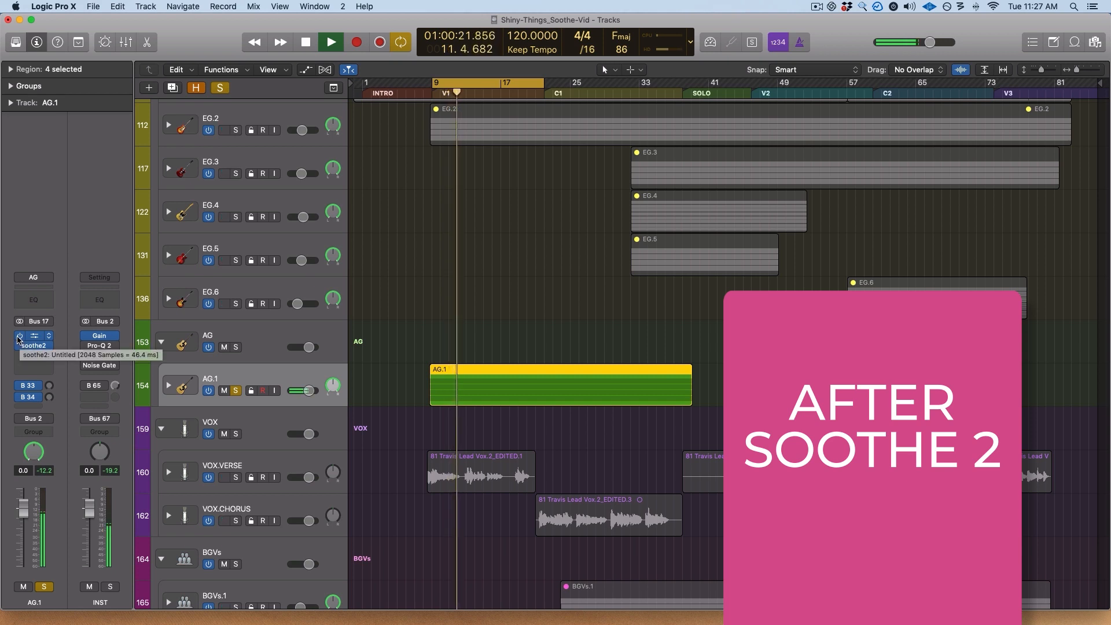
click(19, 336)
click(21, 346)
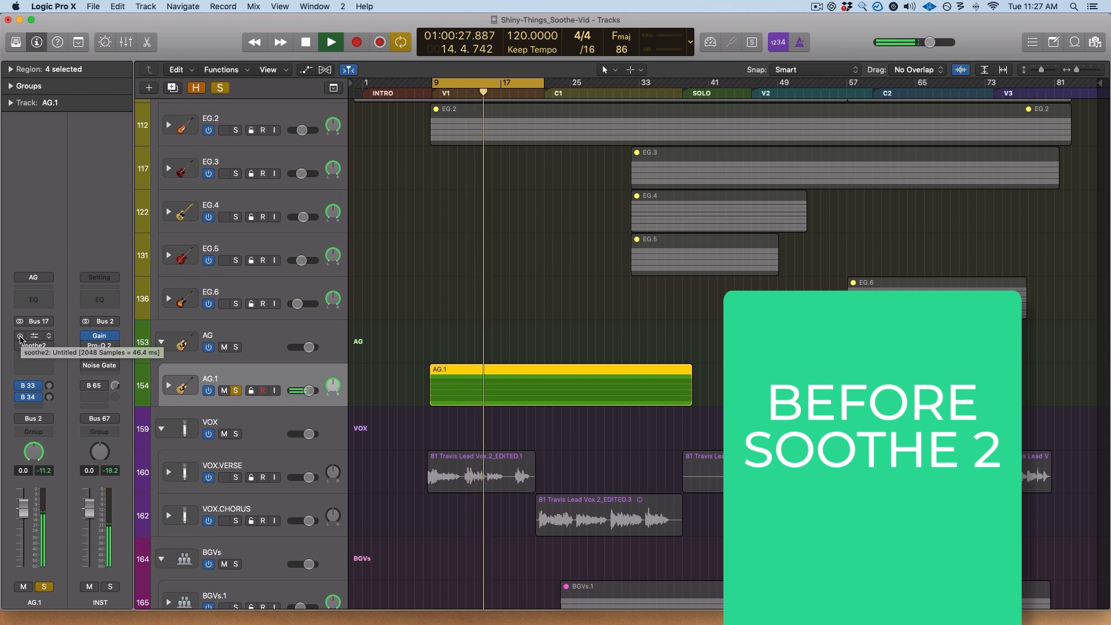
click(19, 337)
click(20, 346)
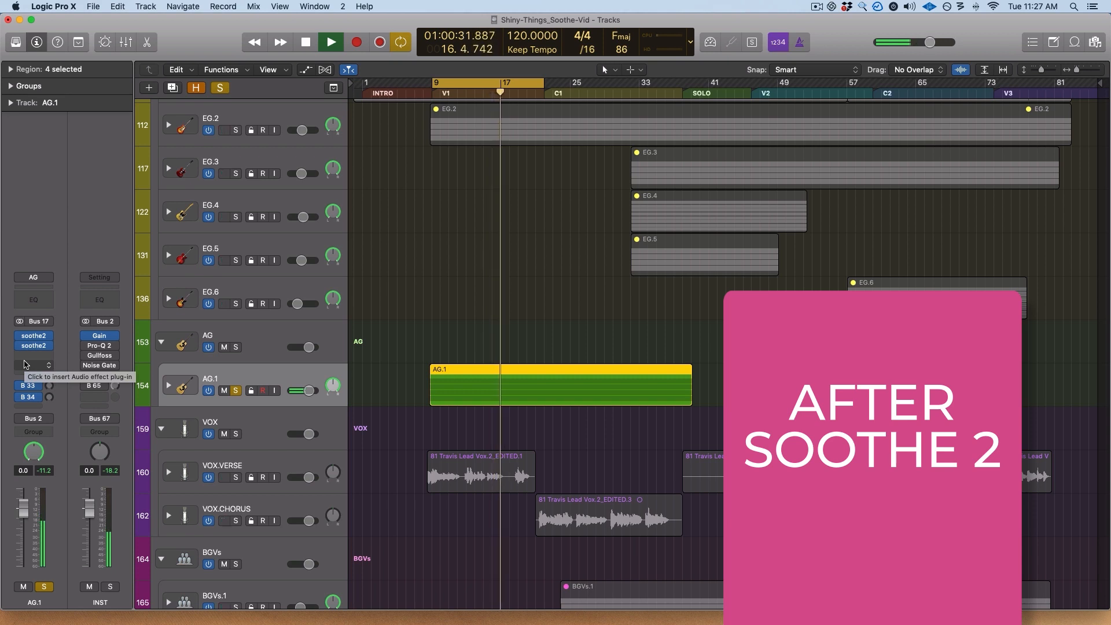
drag(20, 336, 25, 367)
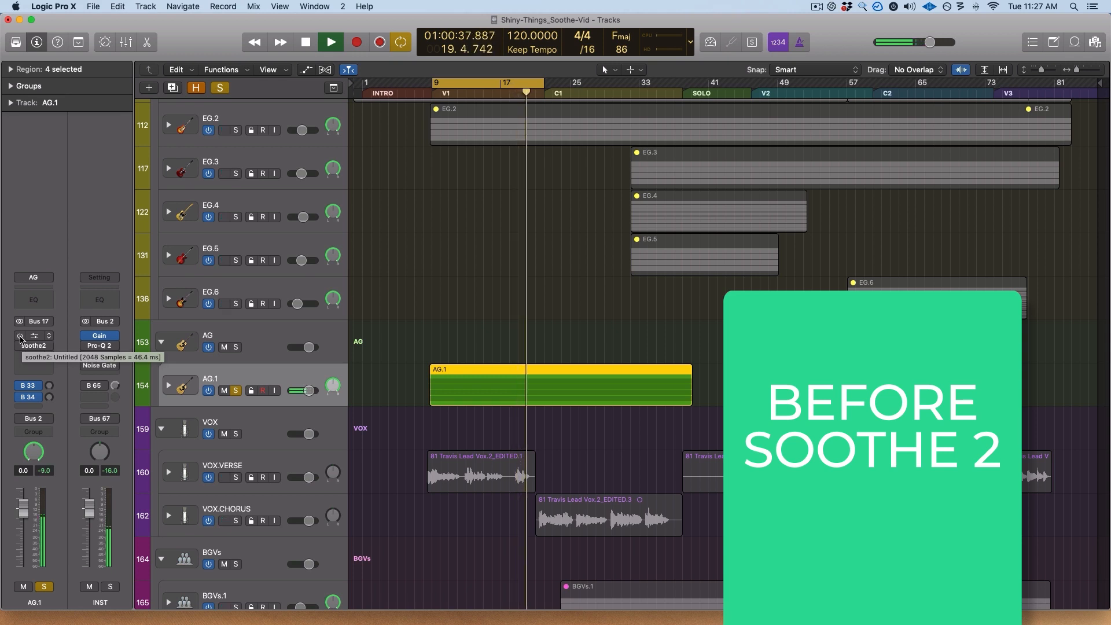
drag(20, 336, 23, 358)
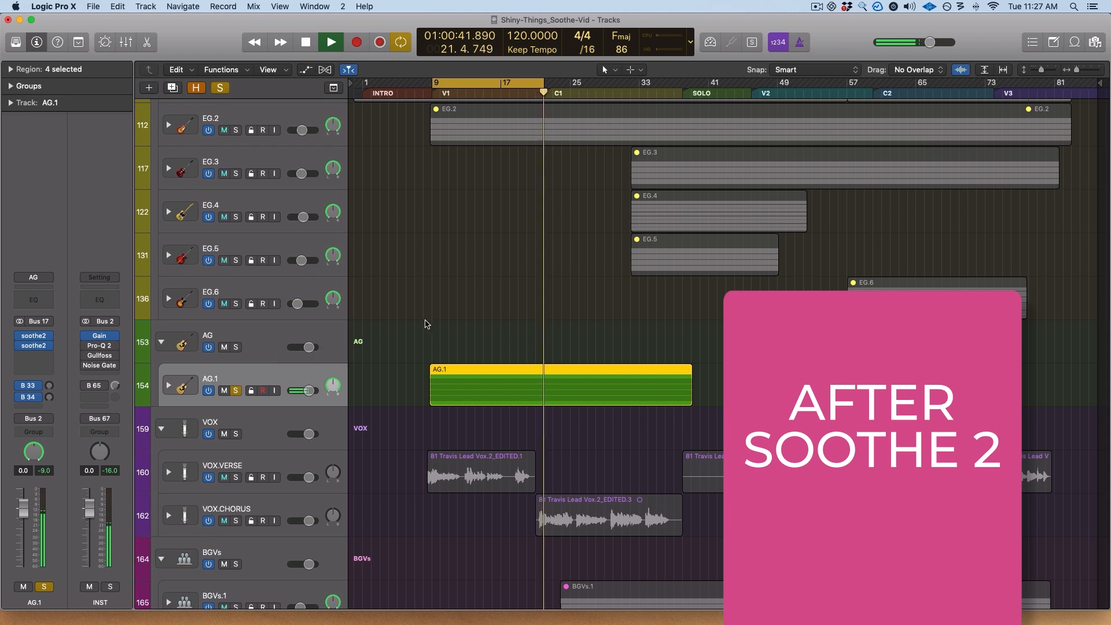
- Stop playback, unsolo the AG.1 track and clear the region selection
key(space)
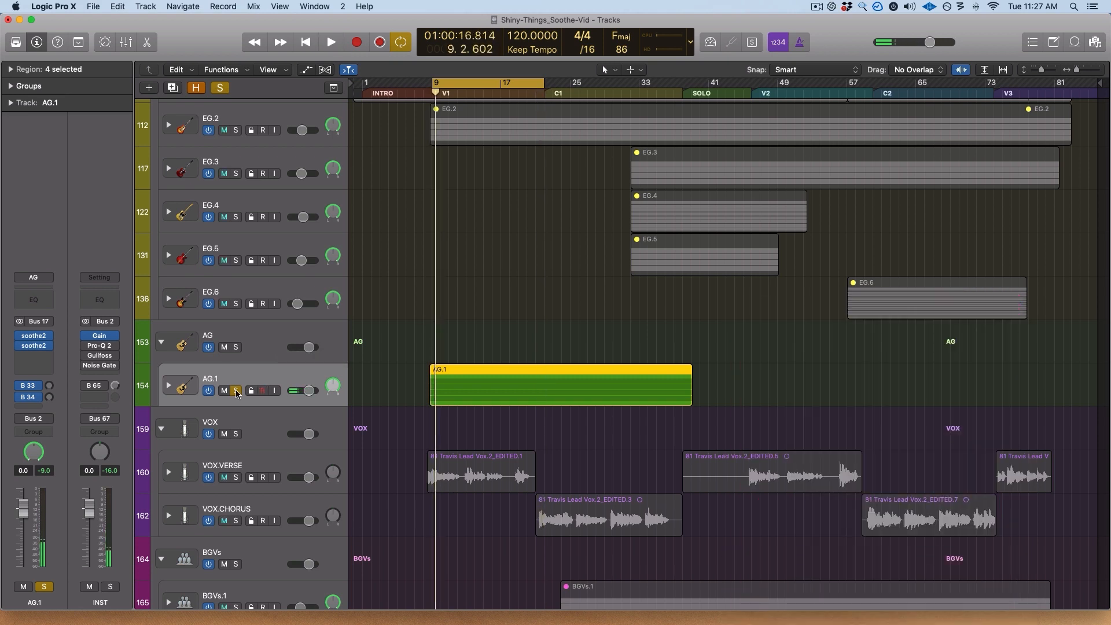
click(237, 392)
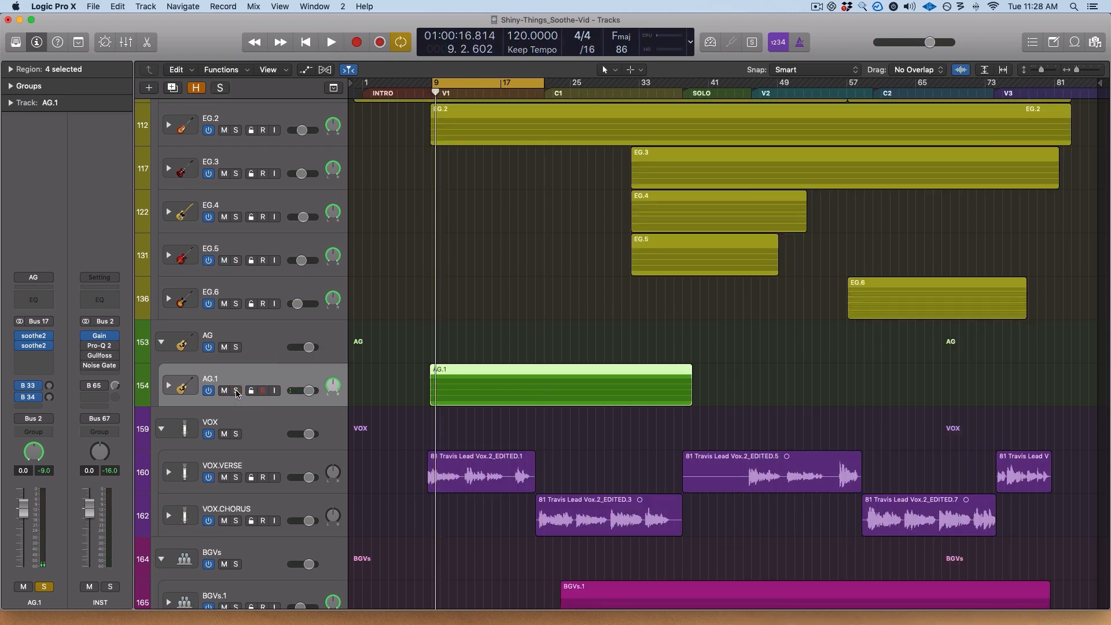
click(535, 267)
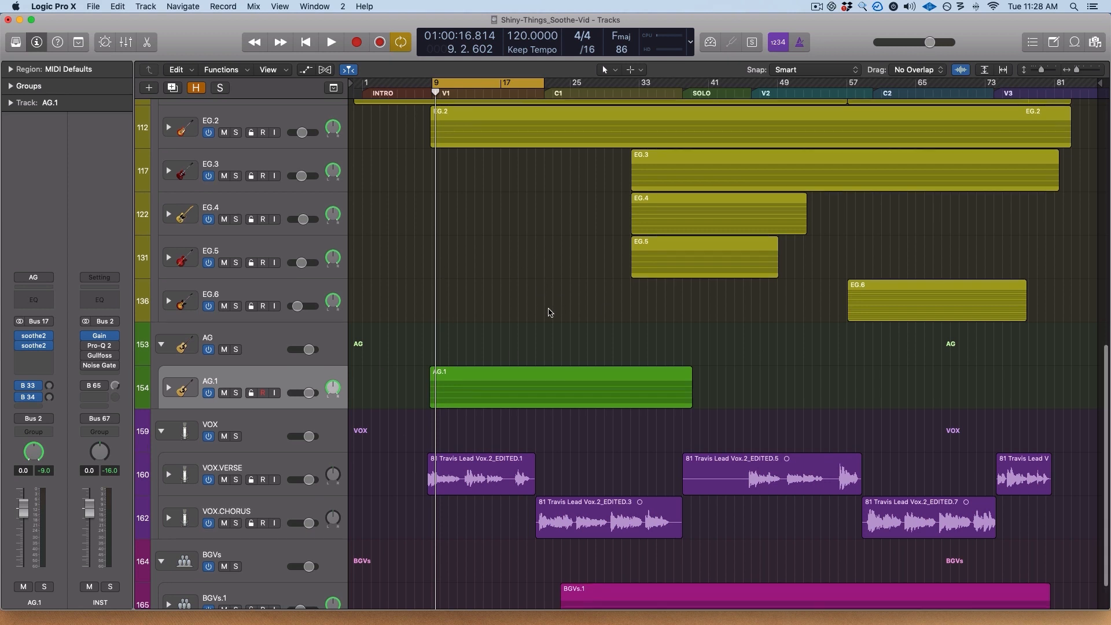
- Set the cycle range over the C2 section, running from about bar 59 to bar 74
scroll(551, 308, down, 2)
mouse_move(879, 90)
mouse_down()
mouse_move(889, 104)
mouse_move(949, 110)
mouse_move(918, 109)
mouse_up()
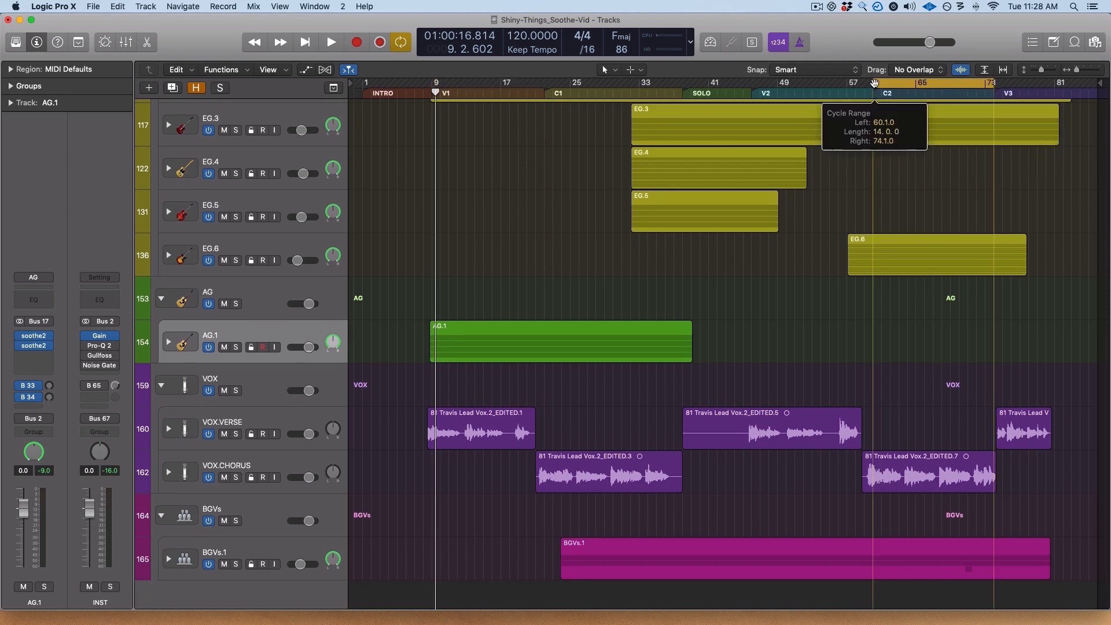
drag(876, 84, 865, 84)
- Select the C2 vocal region on VOX.CHORUS, open the track's first soothe2 insert, solo the track and start playback
click(915, 471)
click(41, 349)
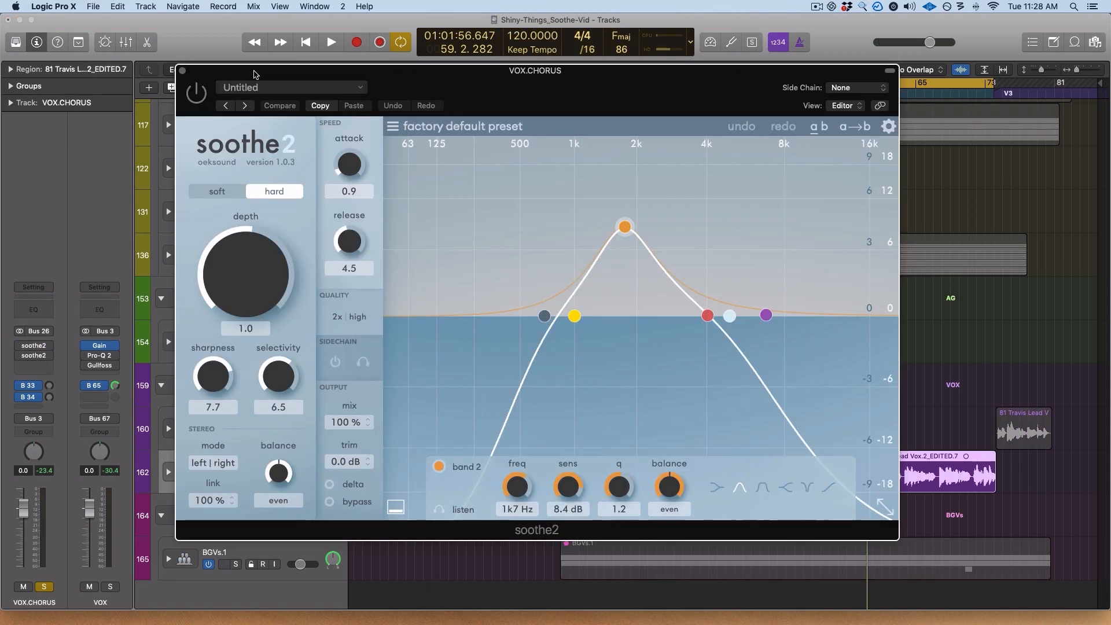
key(s)
key(space)
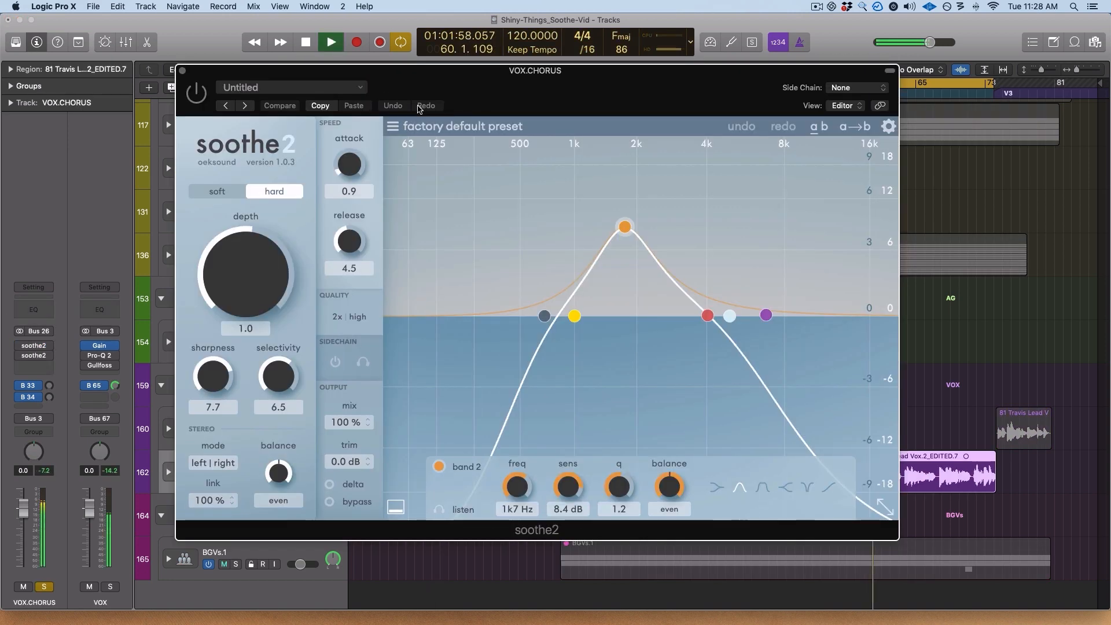
- Move the soothe2 window clear of the selected vocal region in the C2 section and stop playback
drag(258, 76, 165, 75)
drag(446, 90, 460, 90)
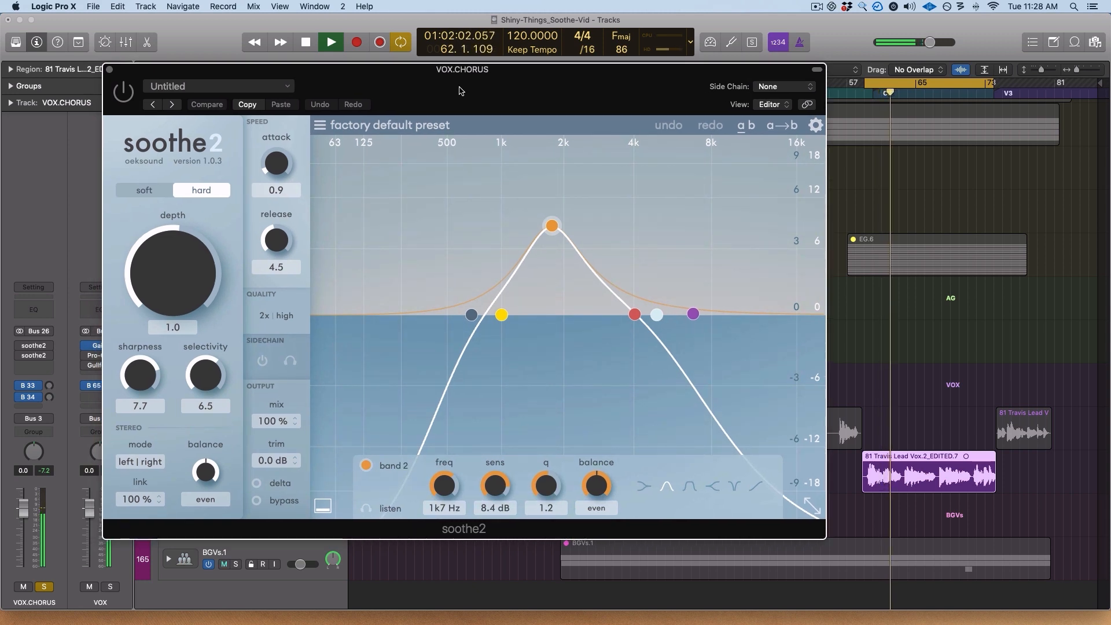
drag(461, 91, 448, 87)
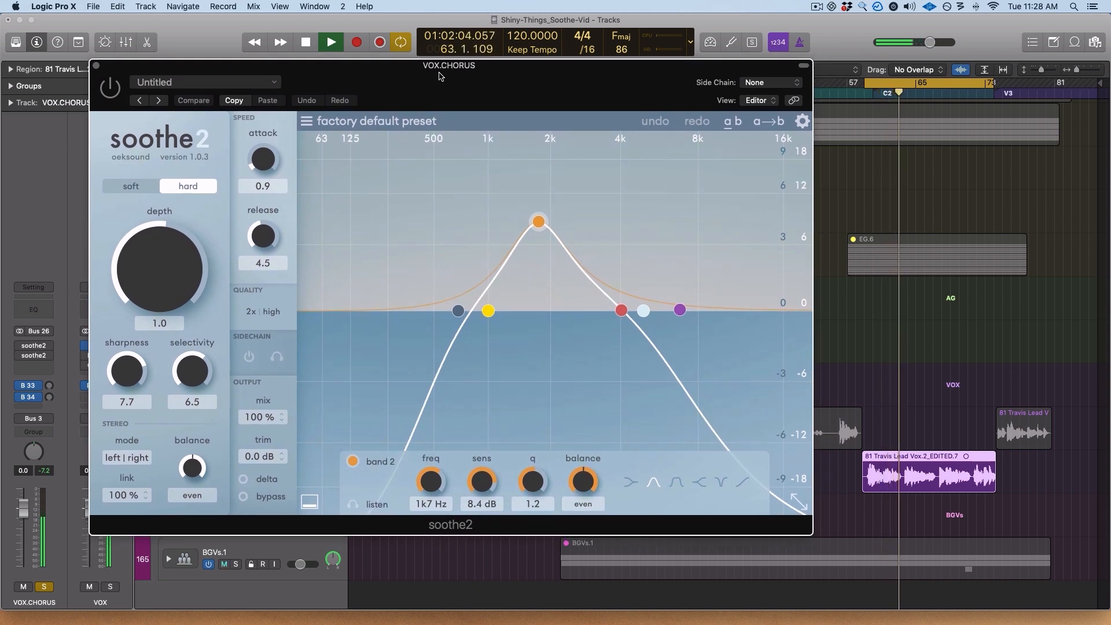
key(space)
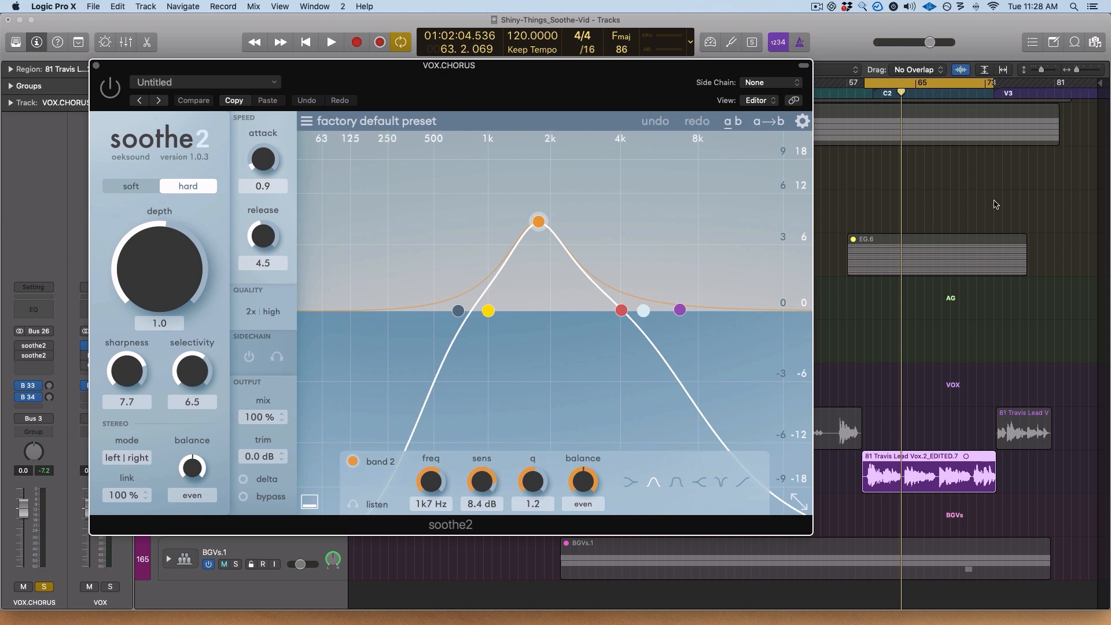
drag(867, 83, 869, 82)
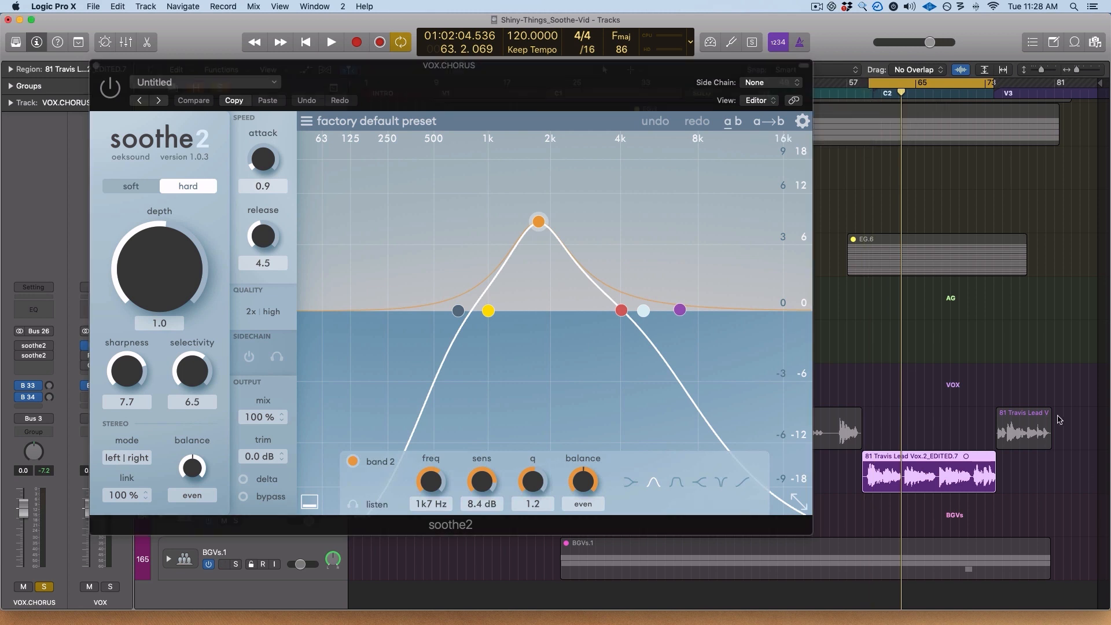
mouse_move(582, 93)
mouse_down()
mouse_move(613, 90)
mouse_move(601, 88)
mouse_up()
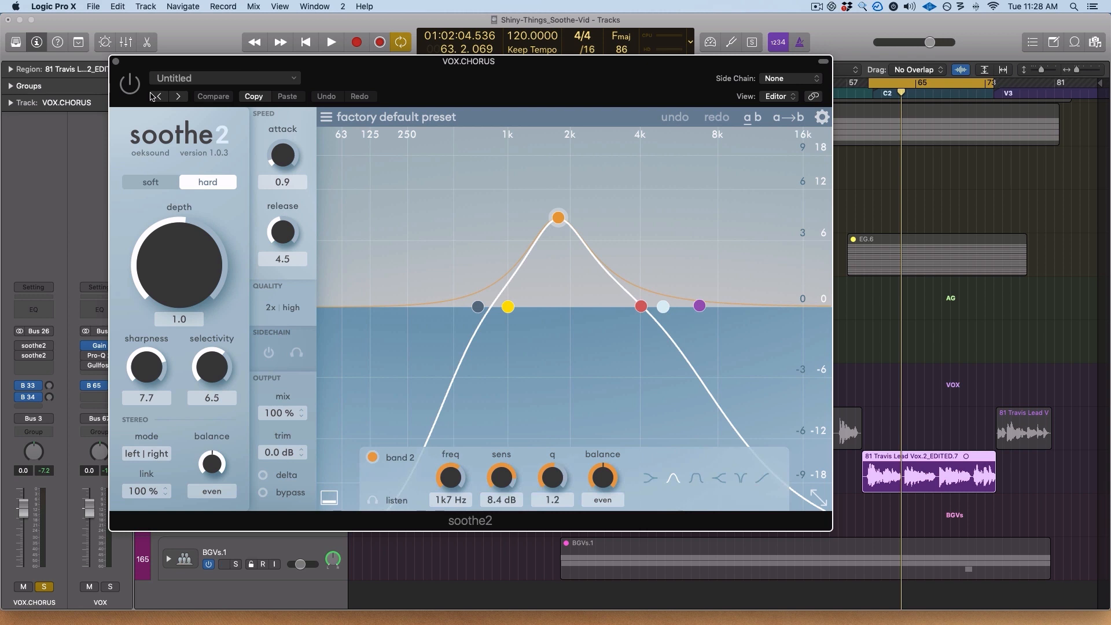
- Turn on the first soothe2 insert on VOX.CHORUS, engage its internal bypass and play the cycle
click(132, 84)
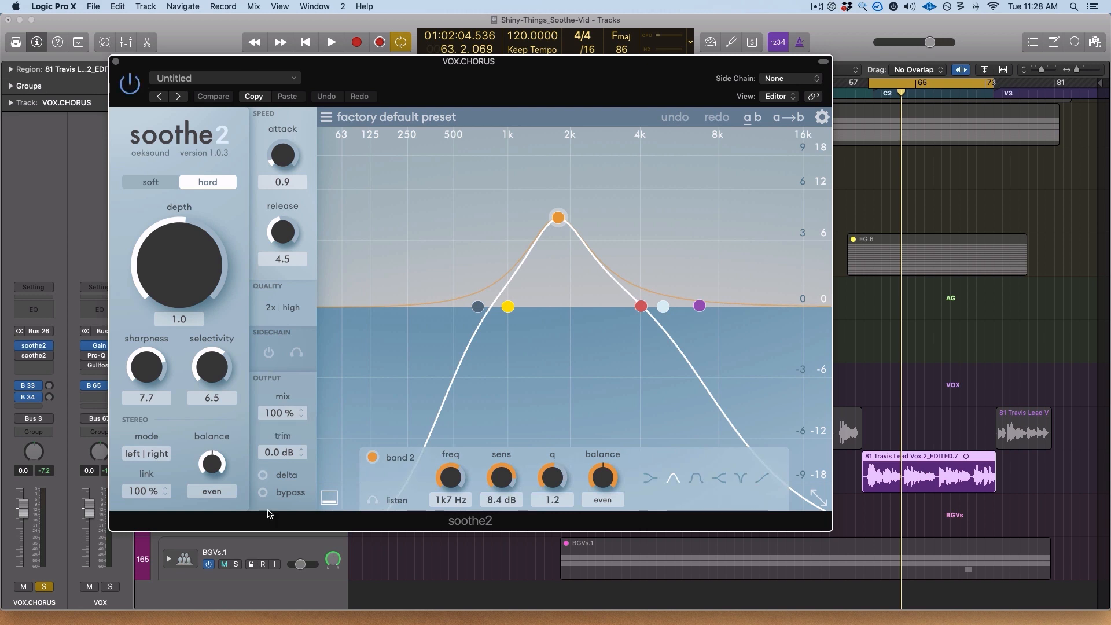
click(264, 494)
key(space)
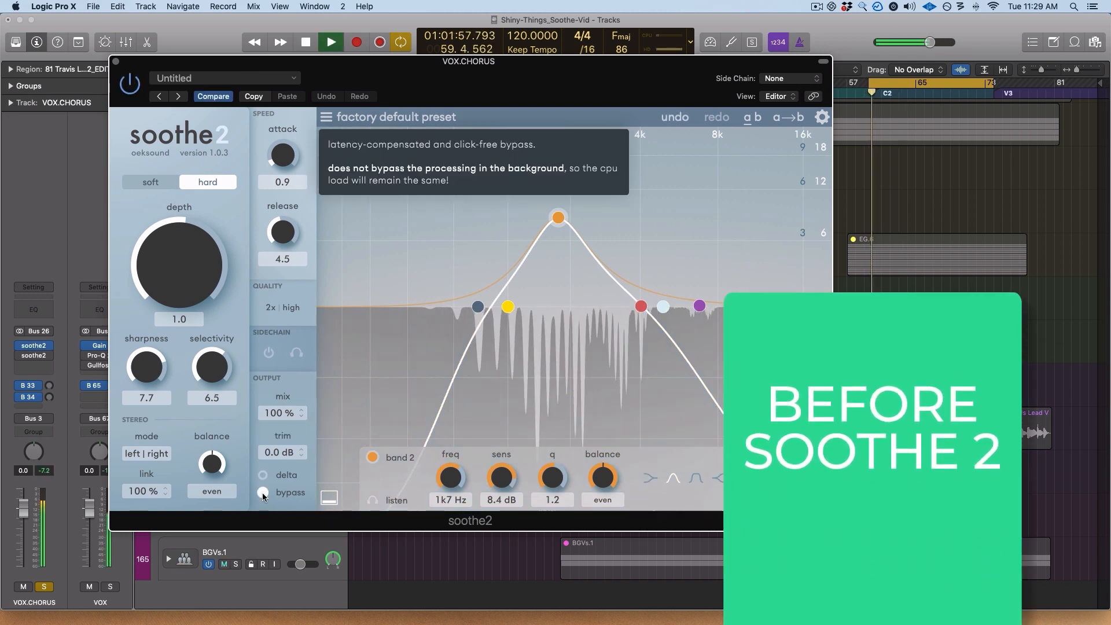
- Toggle the soothe2 bypass off and on during playback to compare the chorus vocal, leave it off and stop playback
click(263, 493)
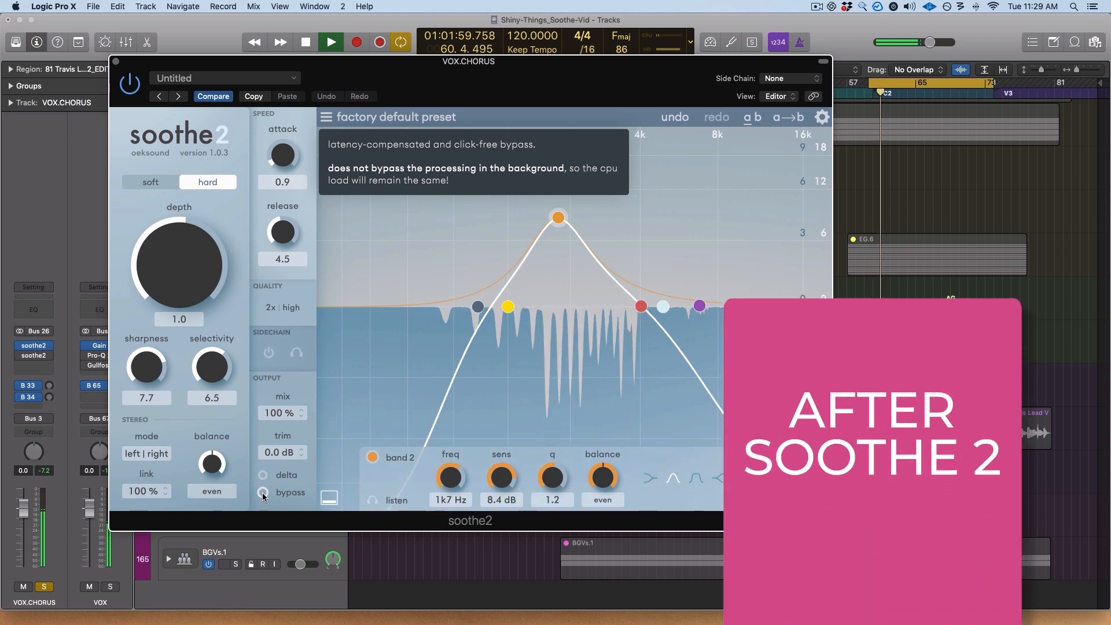
click(264, 493)
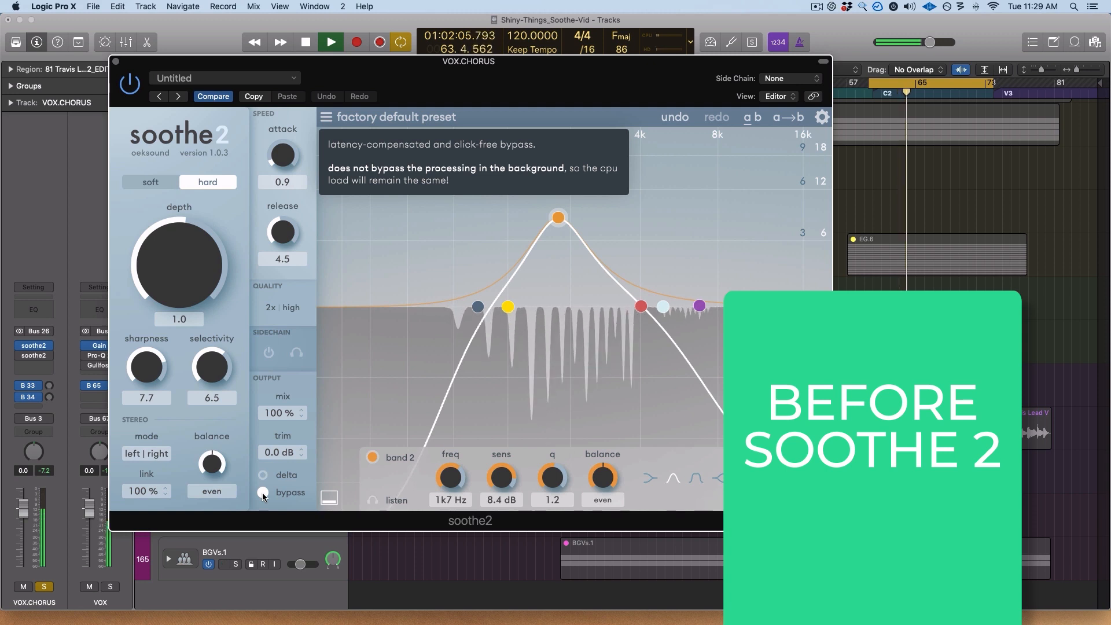
click(263, 492)
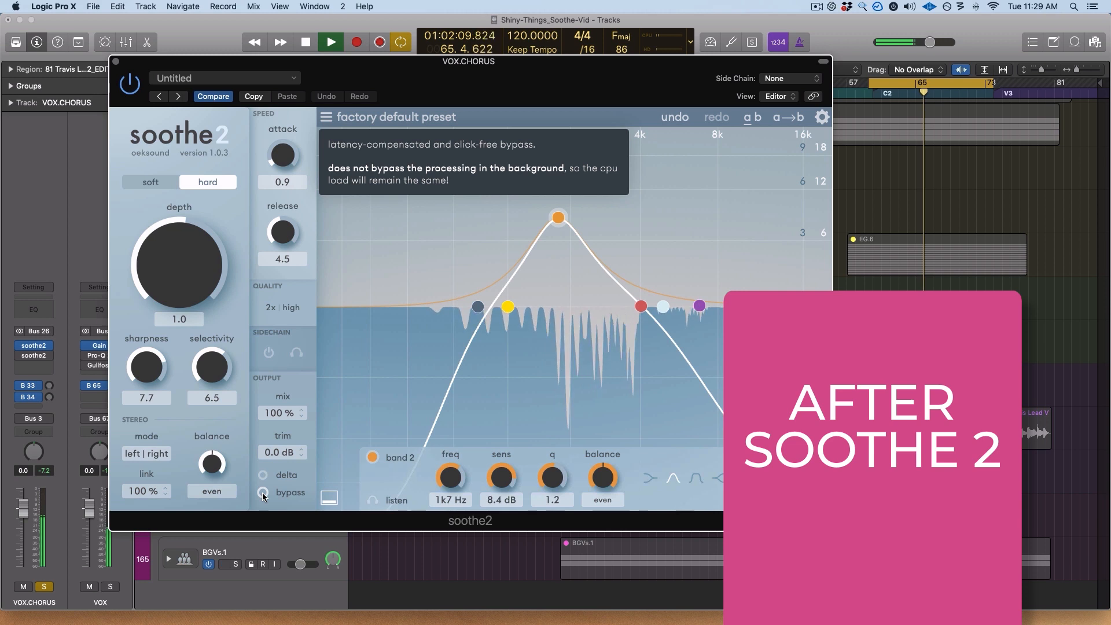
click(262, 492)
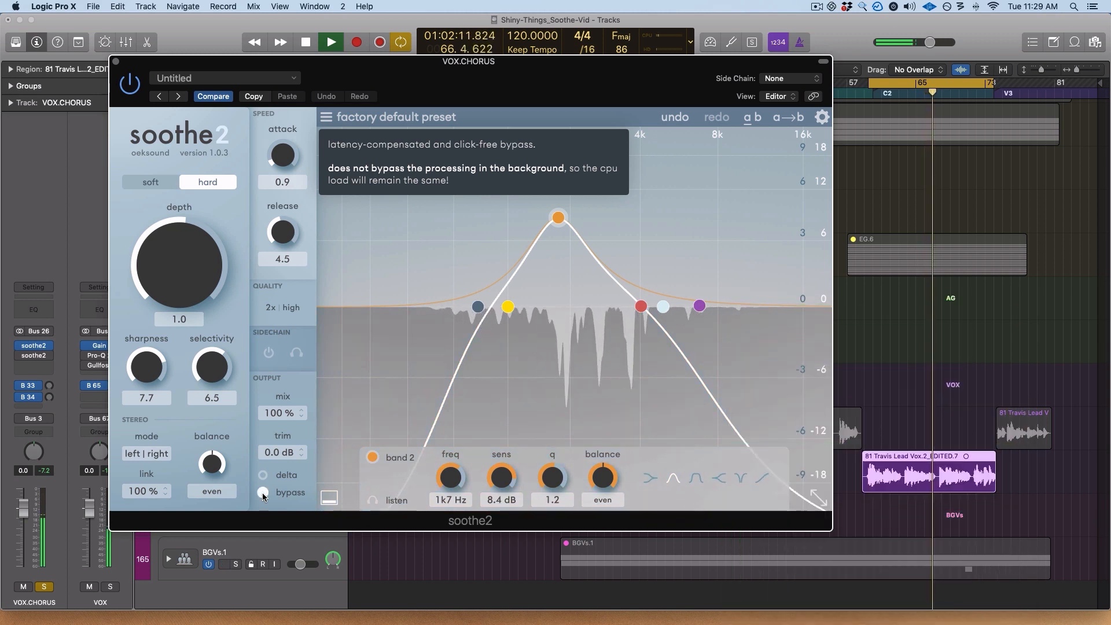
click(263, 492)
key(space)
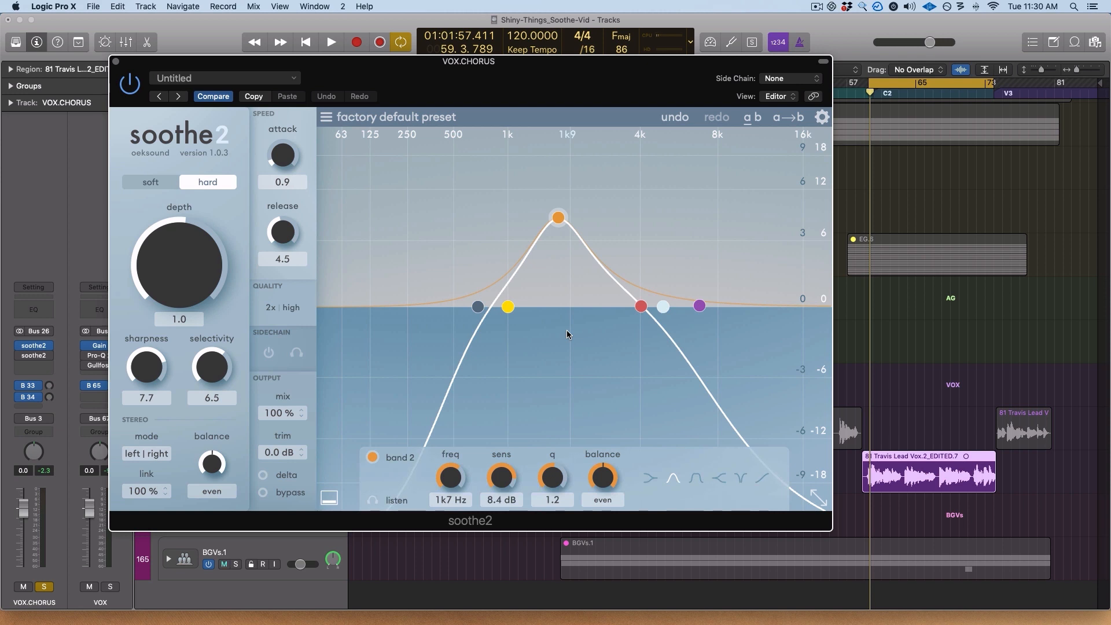
- Close the VOX.CHORUS soothe2 window, then solo EG.1 exclusively and open its first soothe2 insert
drag(485, 61, 536, 70)
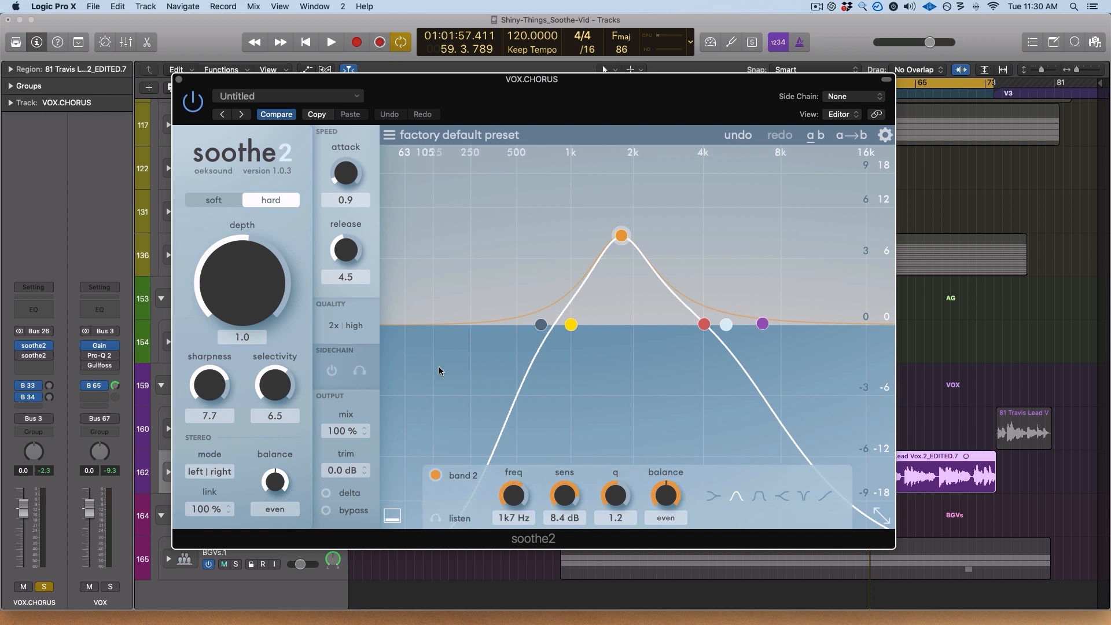
drag(598, 116, 643, 126)
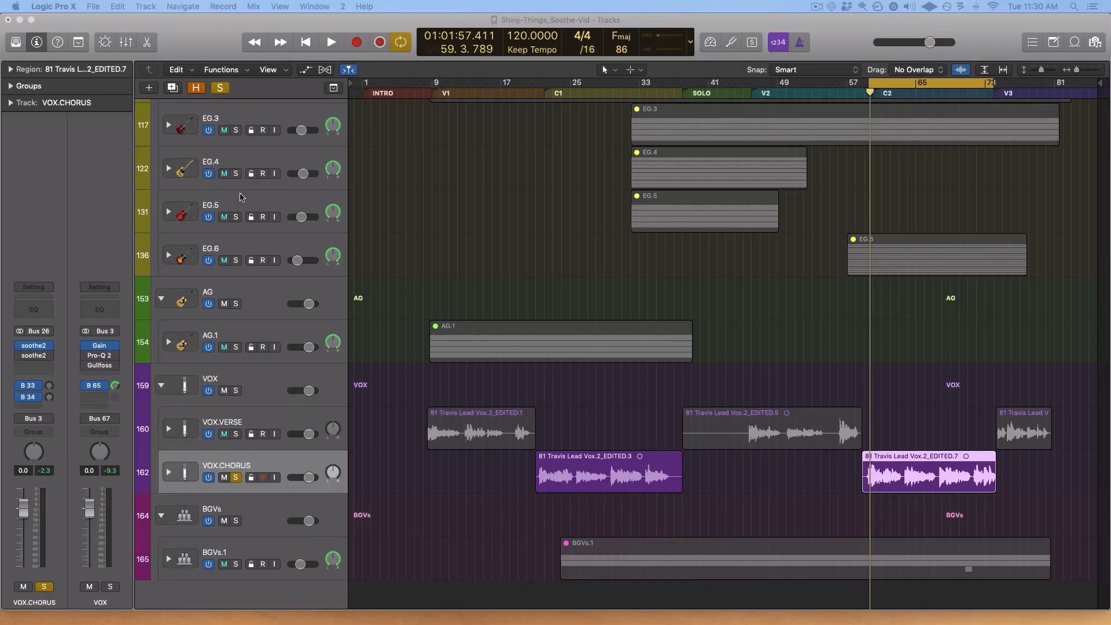
scroll(244, 197, up, 5)
scroll(244, 197, up, 1)
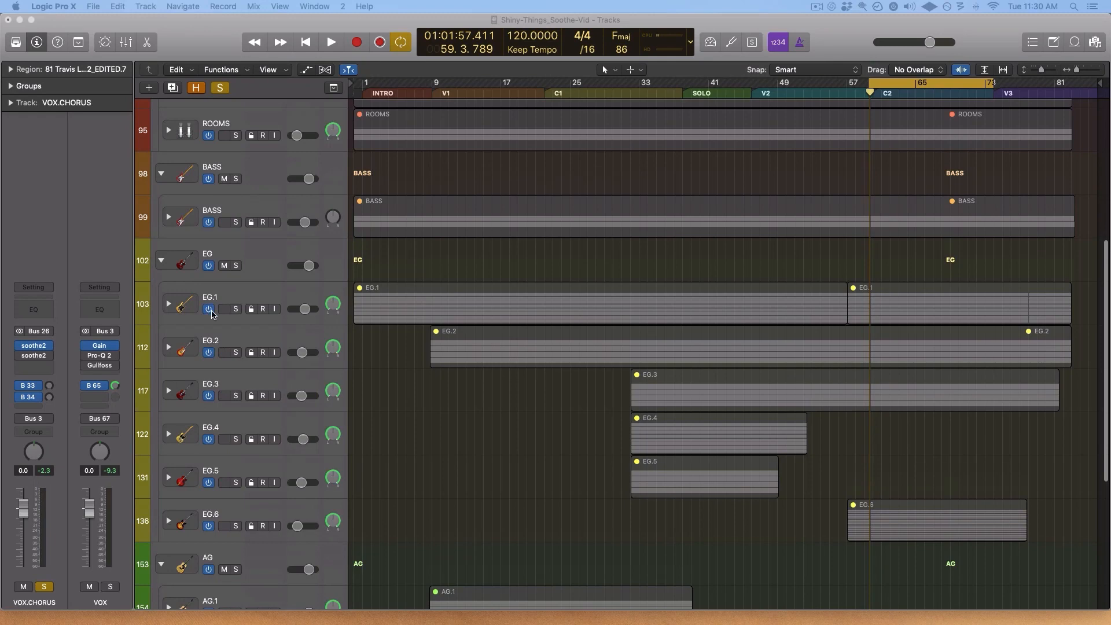
click(236, 308)
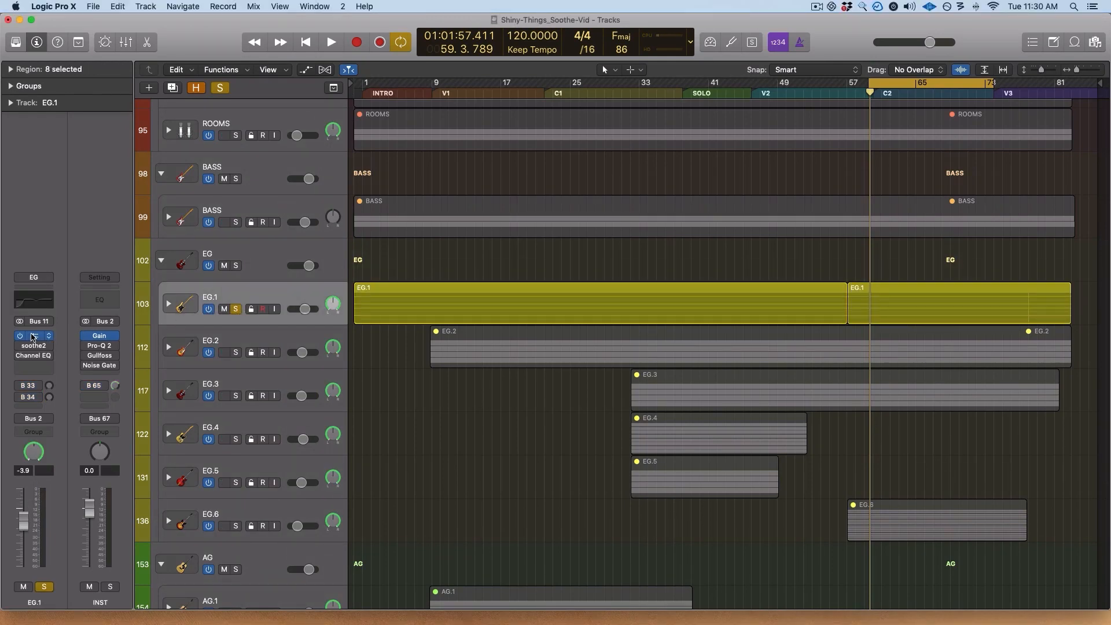
click(33, 337)
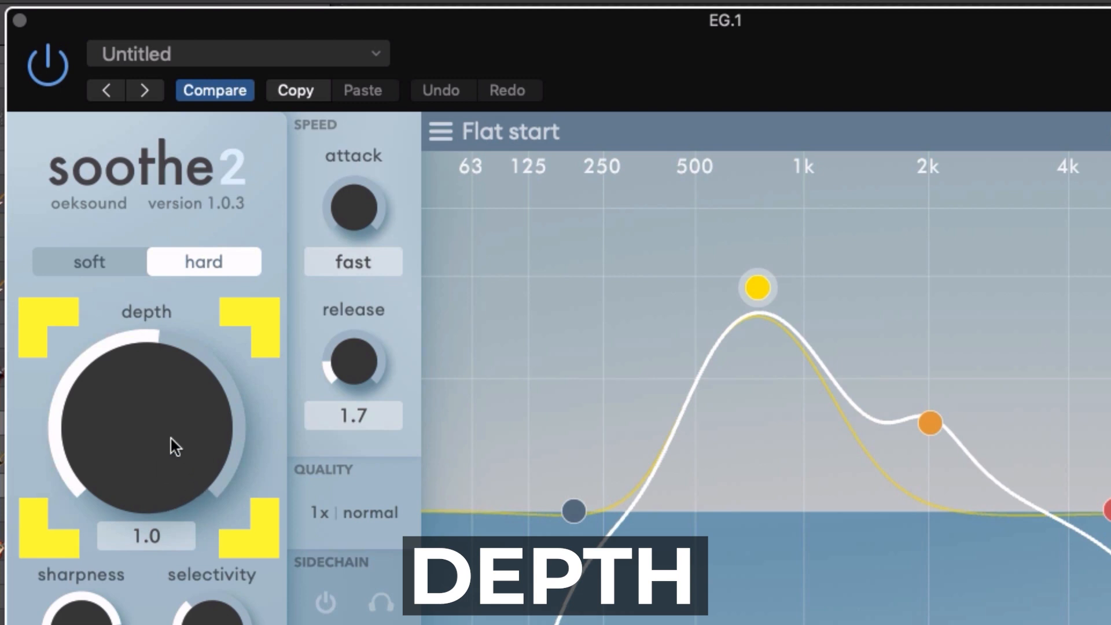
- Play EG.1 while lowering the soothe2 depth to -8.4 and raising it to 4.1, then stop playback
mouse_move(147, 460)
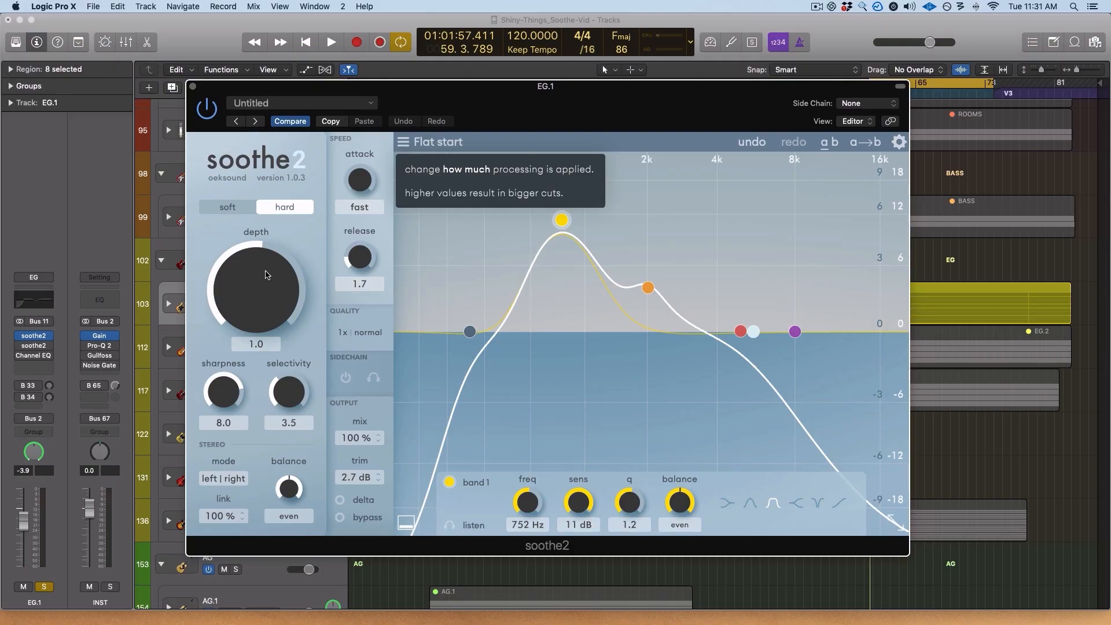
drag(665, 101, 684, 102)
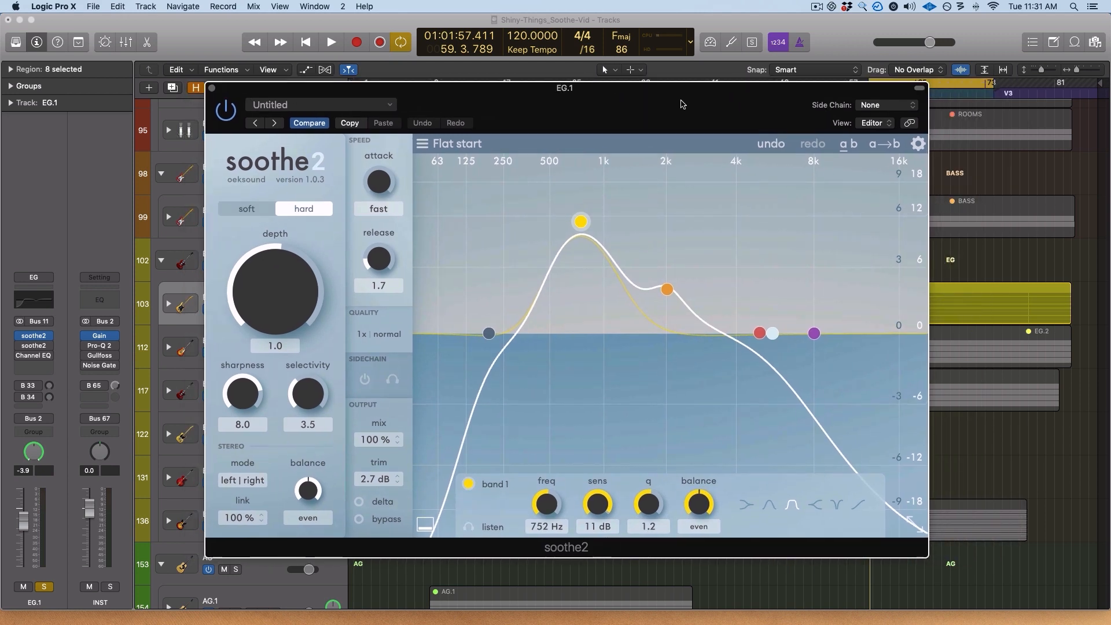
key(space)
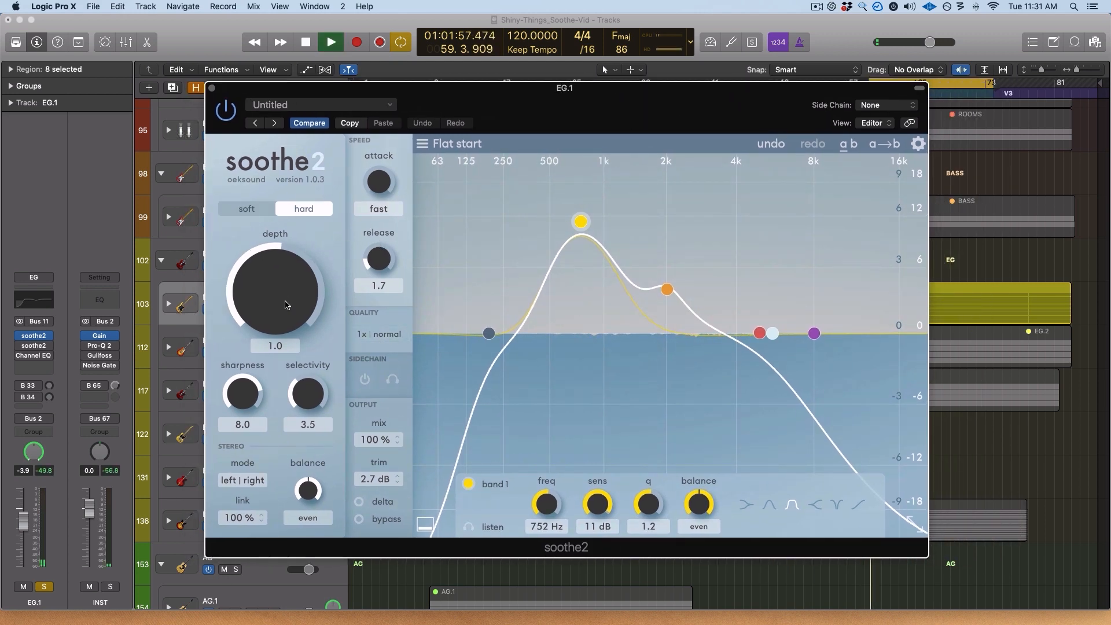
drag(286, 302, 374, 351)
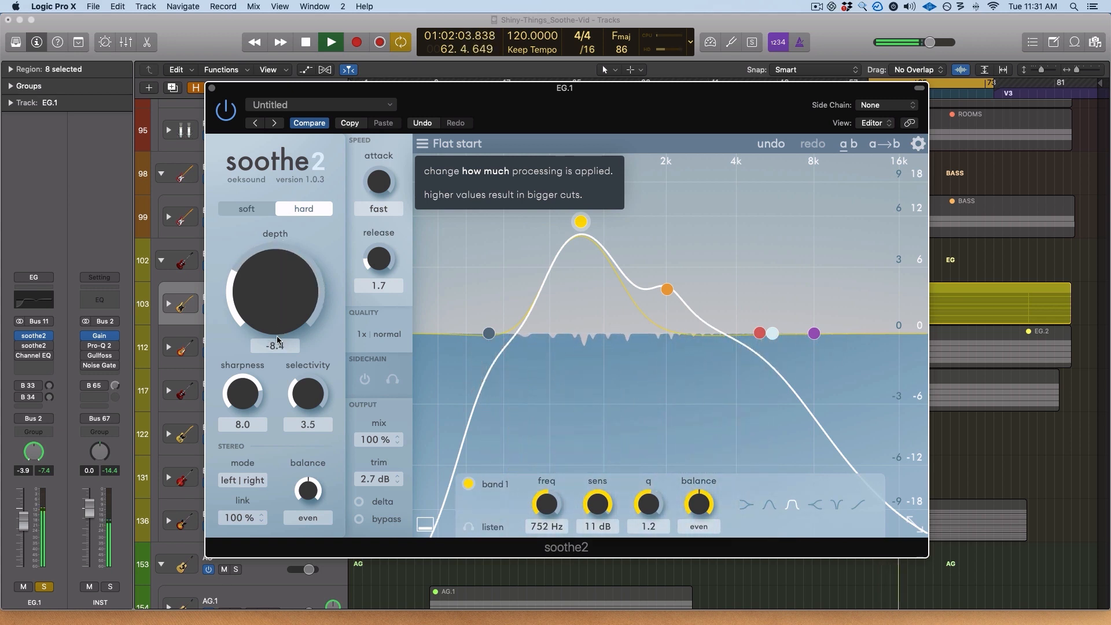
drag(284, 317, 281, 267)
key(space)
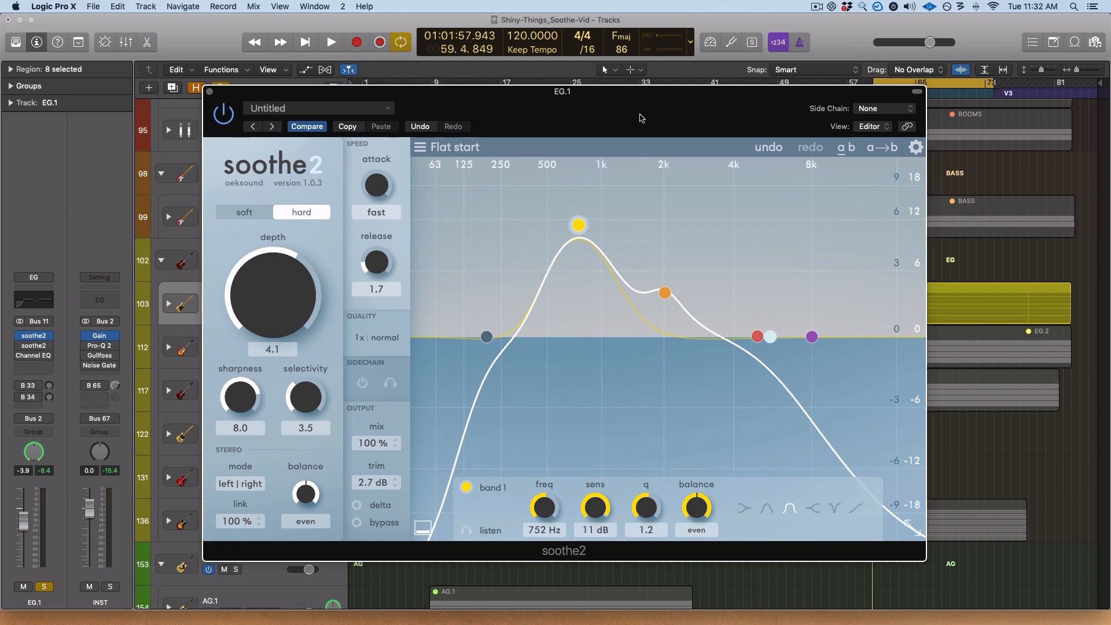
- Play EG.1 while lowering the soothe2 sharpness to 2.0 and raising it to 8.4, then stop playback
key(space)
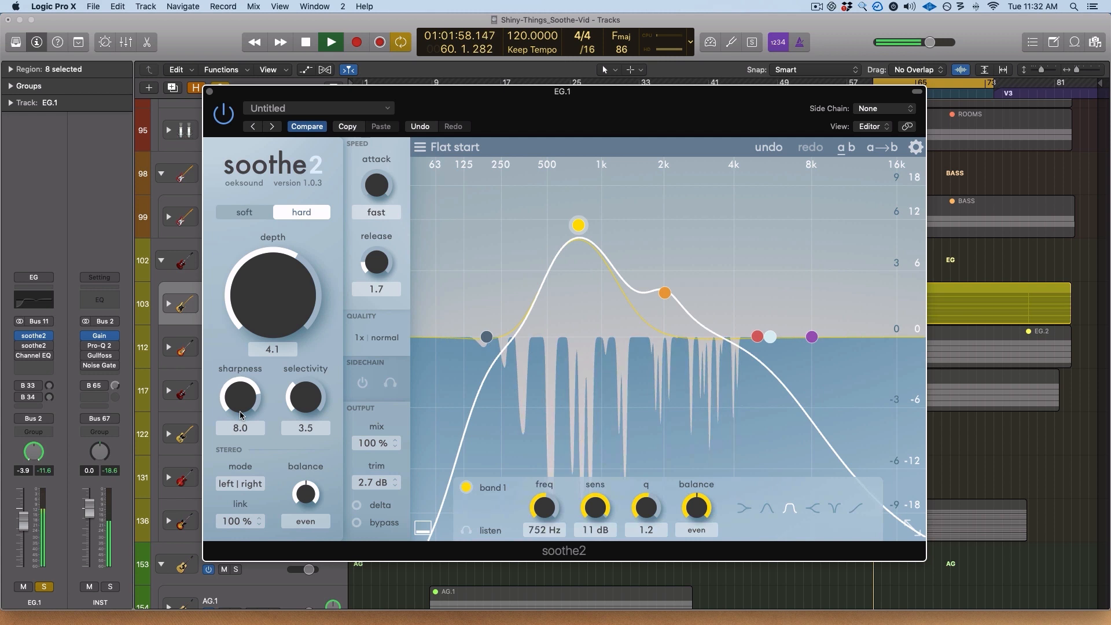
drag(231, 429, 240, 485)
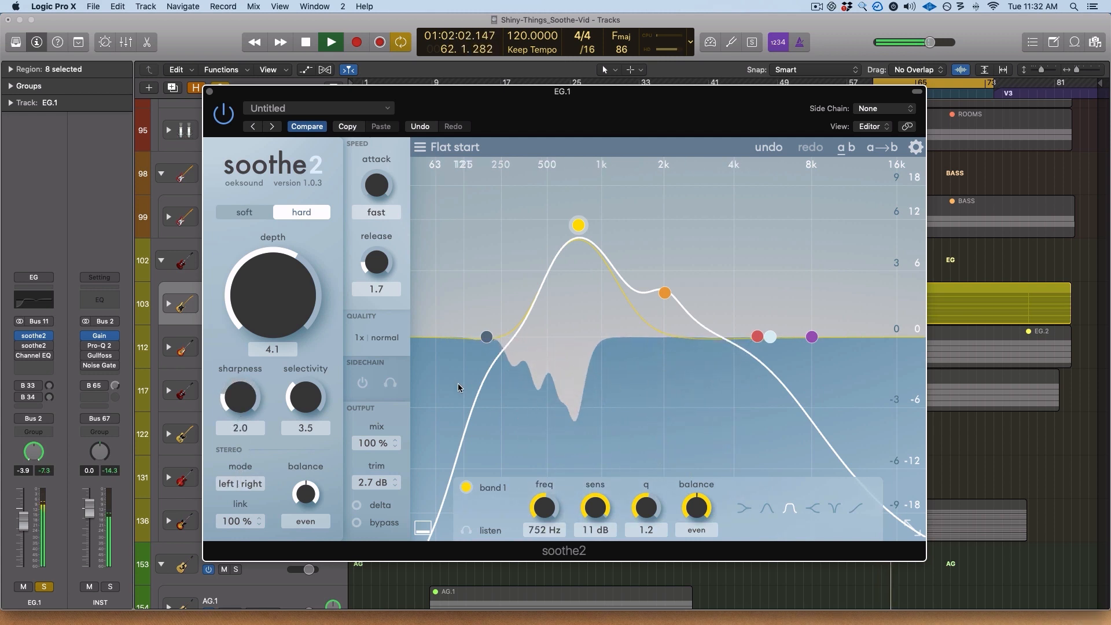
drag(241, 398, 241, 309)
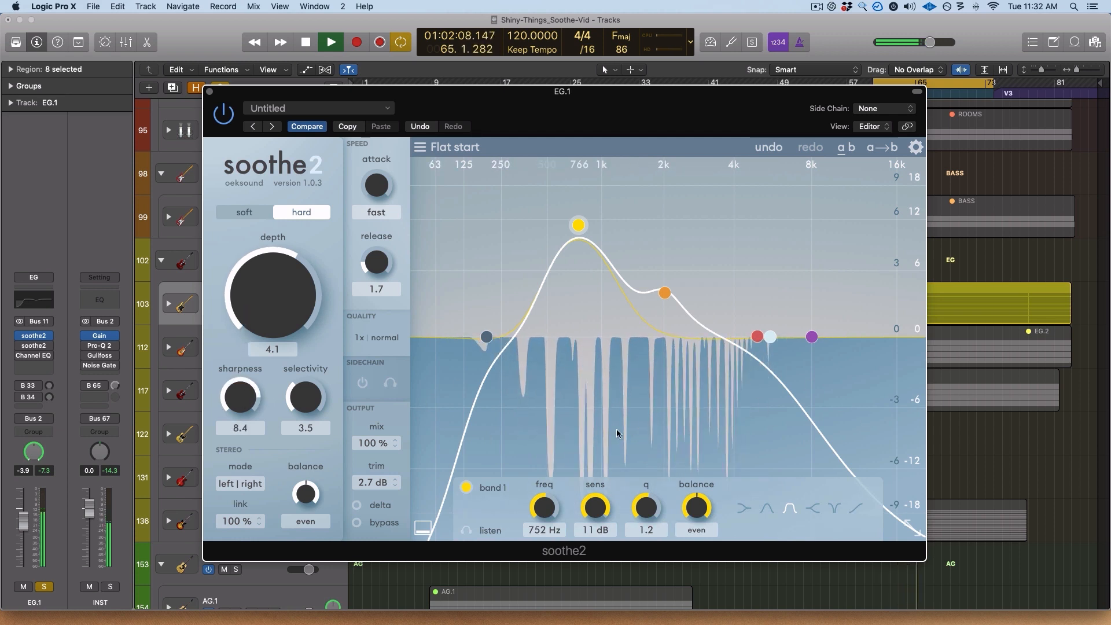
key(space)
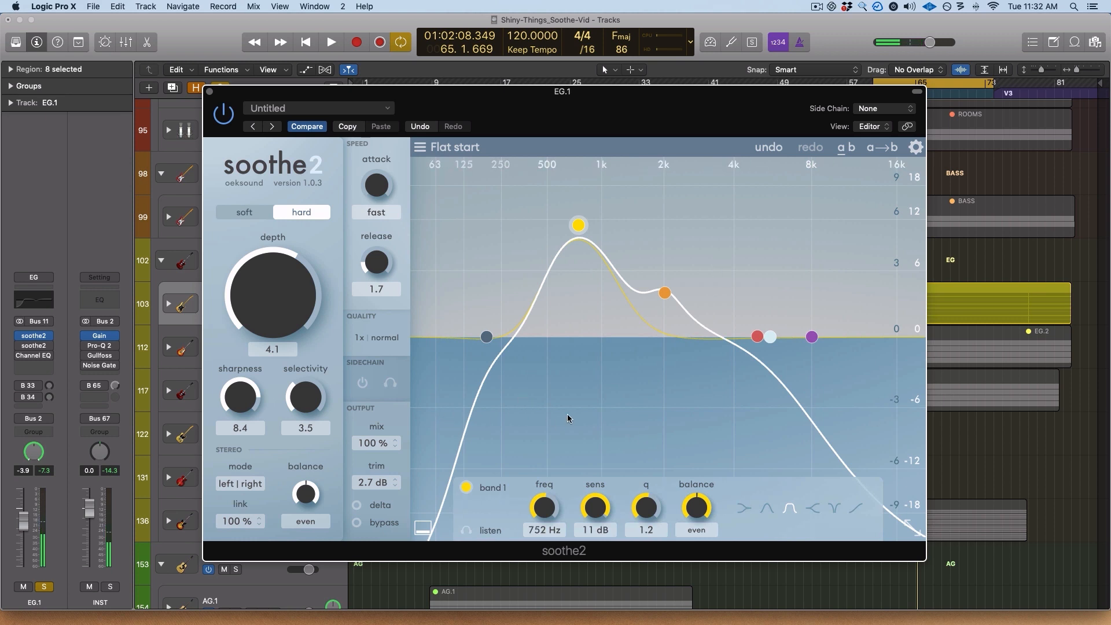
- Set sharpness to 5.1 and selectivity to 10.0, then play EG.1 briefly to hear the result and stop
mouse_move(244, 399)
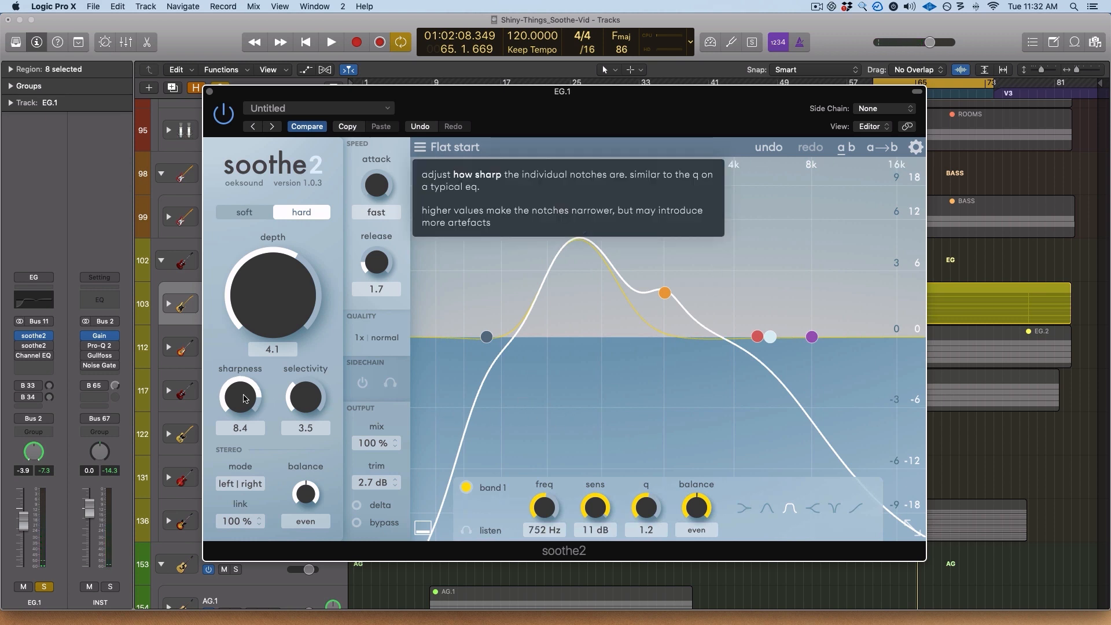
mouse_move(317, 394)
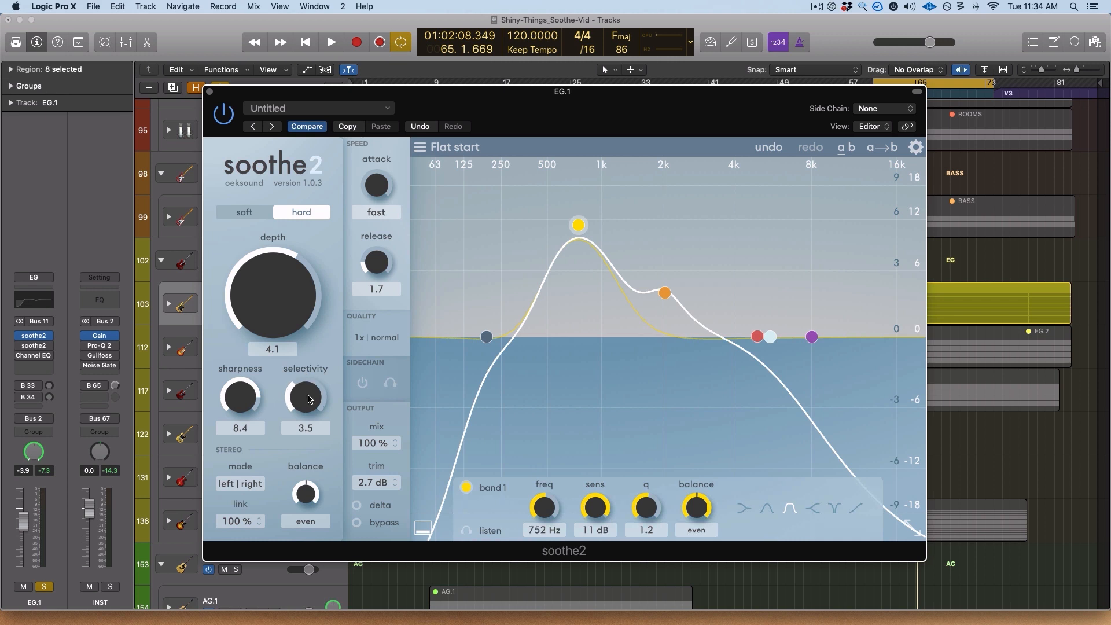
drag(233, 429, 232, 441)
drag(310, 367, 310, 299)
key(space)
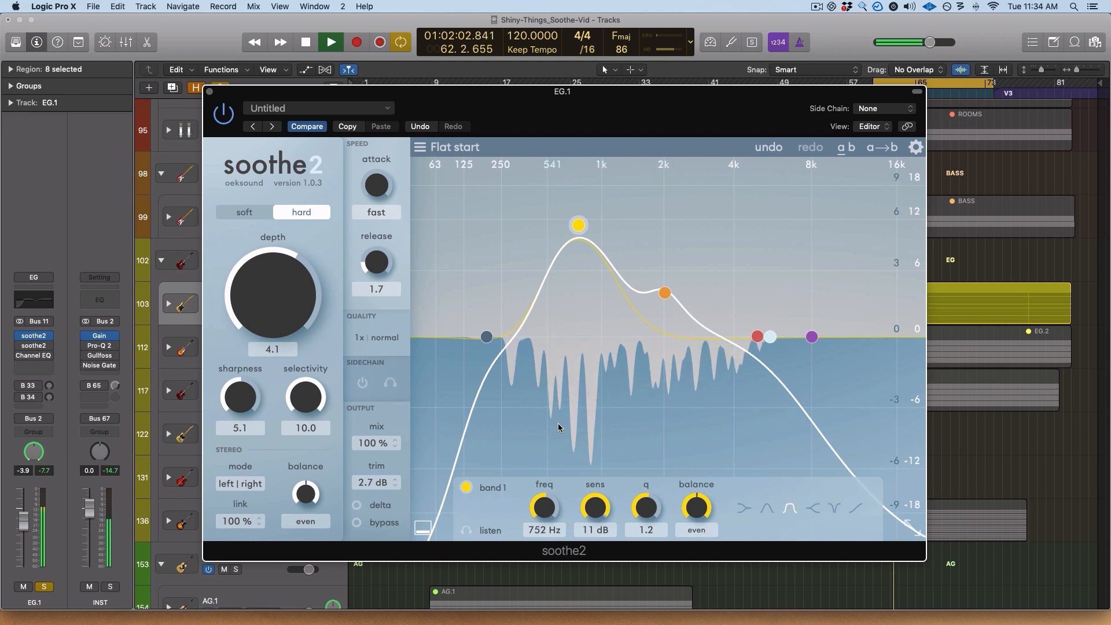
key(space)
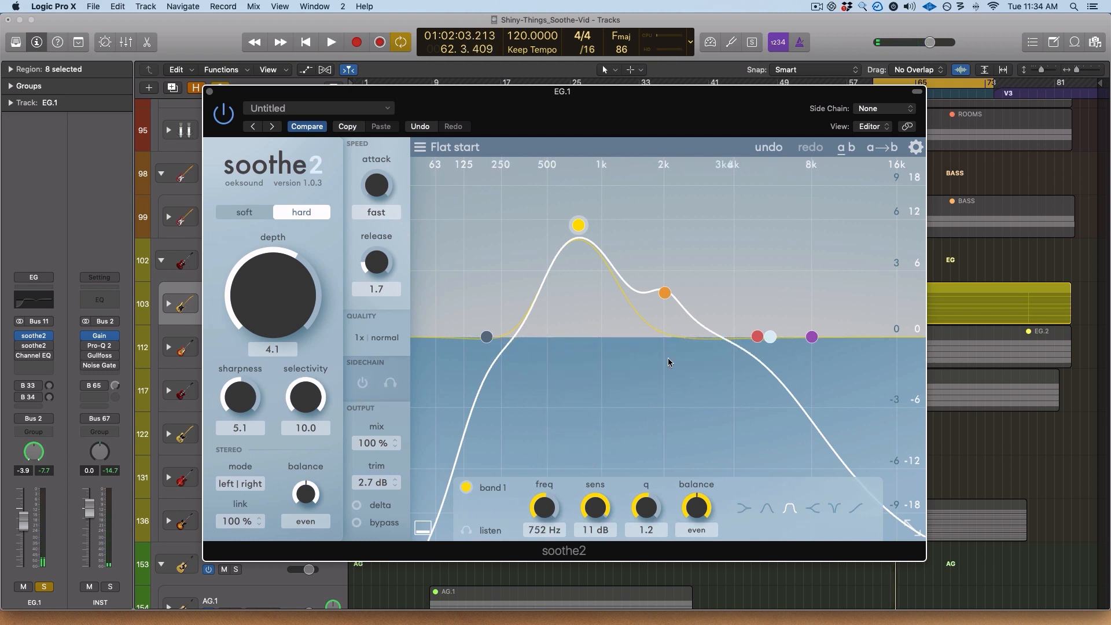
- Play EG.1 while lowering the soothe2 selectivity to 0.6, then stop playback
key(space)
drag(295, 399, 296, 553)
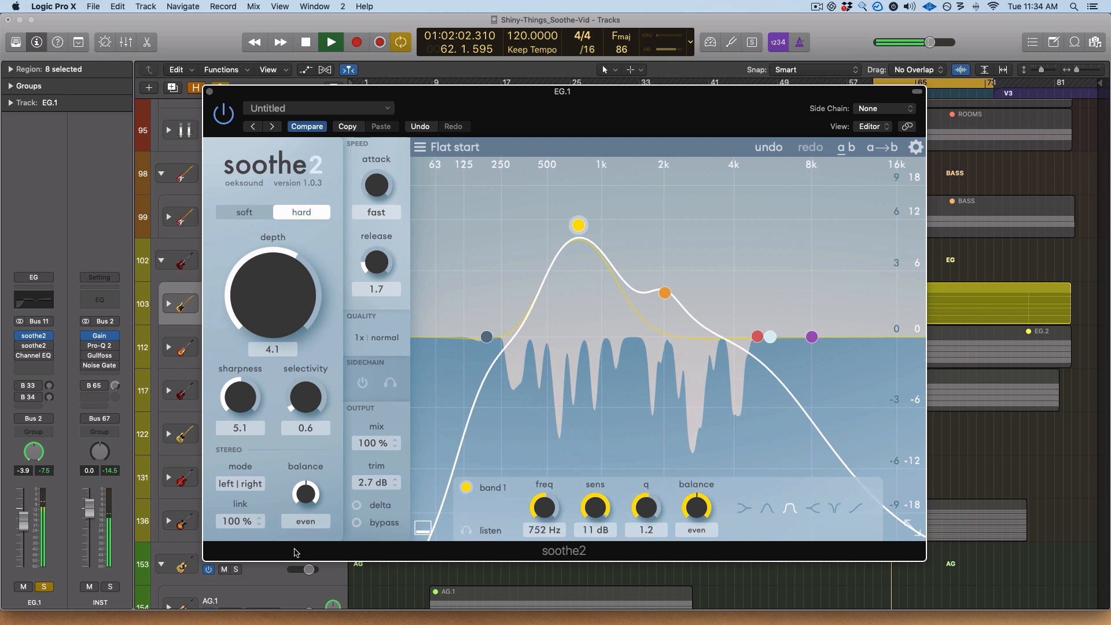
key(space)
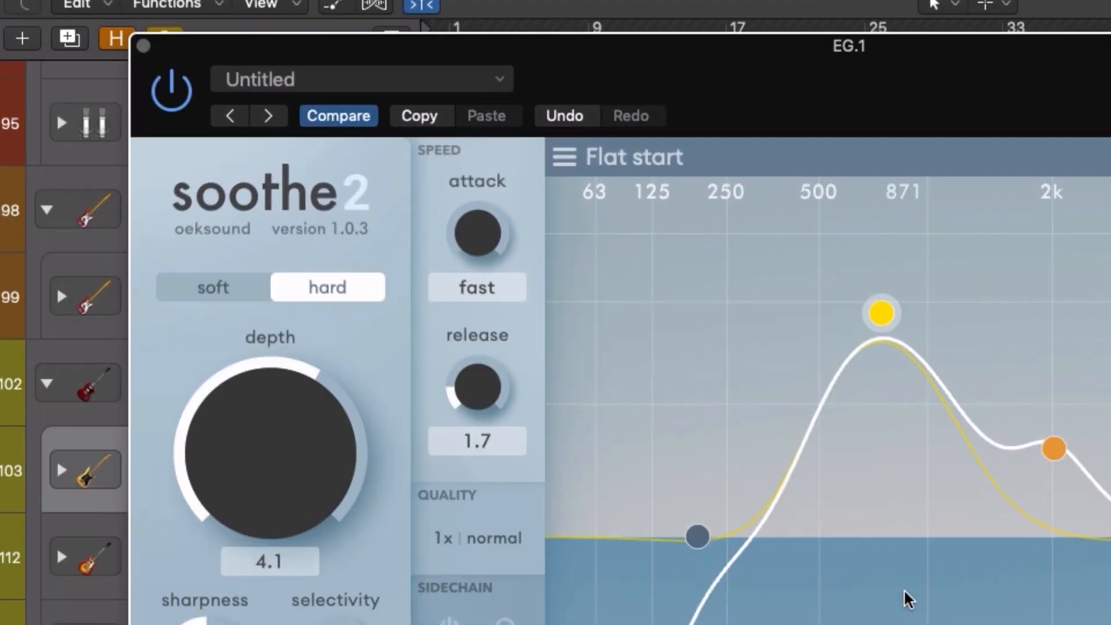
- Raise the soothe2 attack to 5.2 and return it to fast, then lower the release to fast and raise it to 6.9
drag(478, 232, 484, 97)
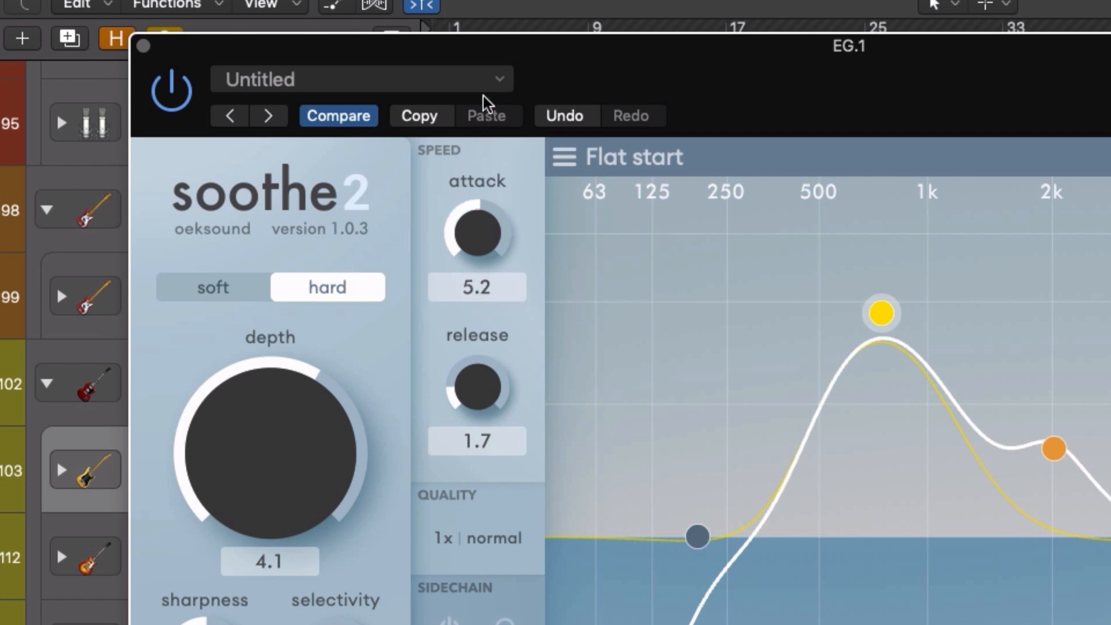
drag(484, 97, 487, 426)
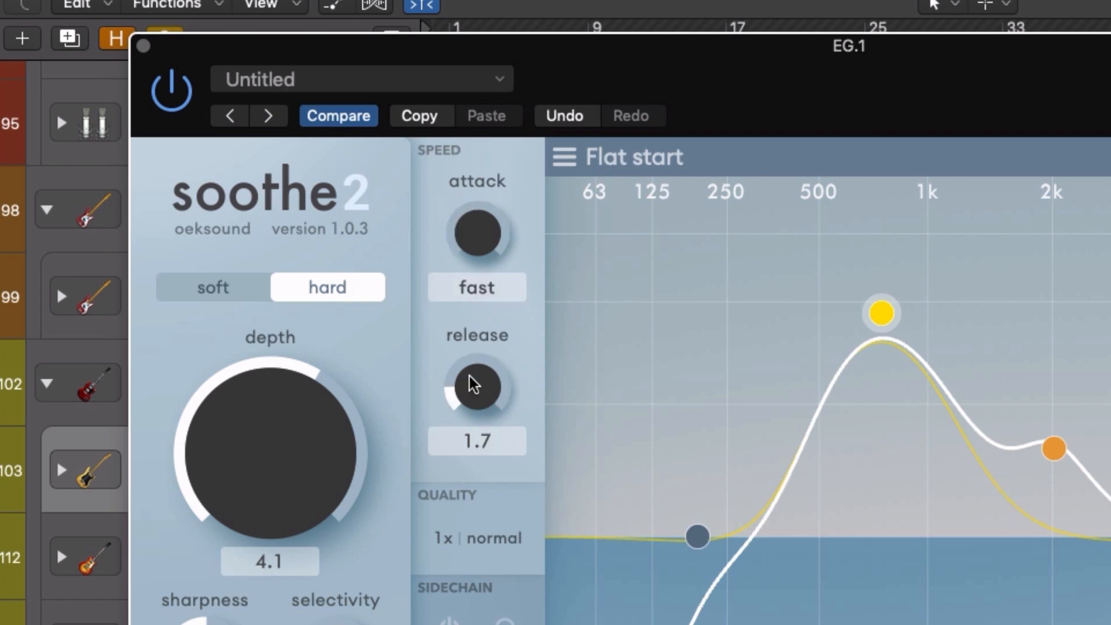
drag(471, 384, 476, 514)
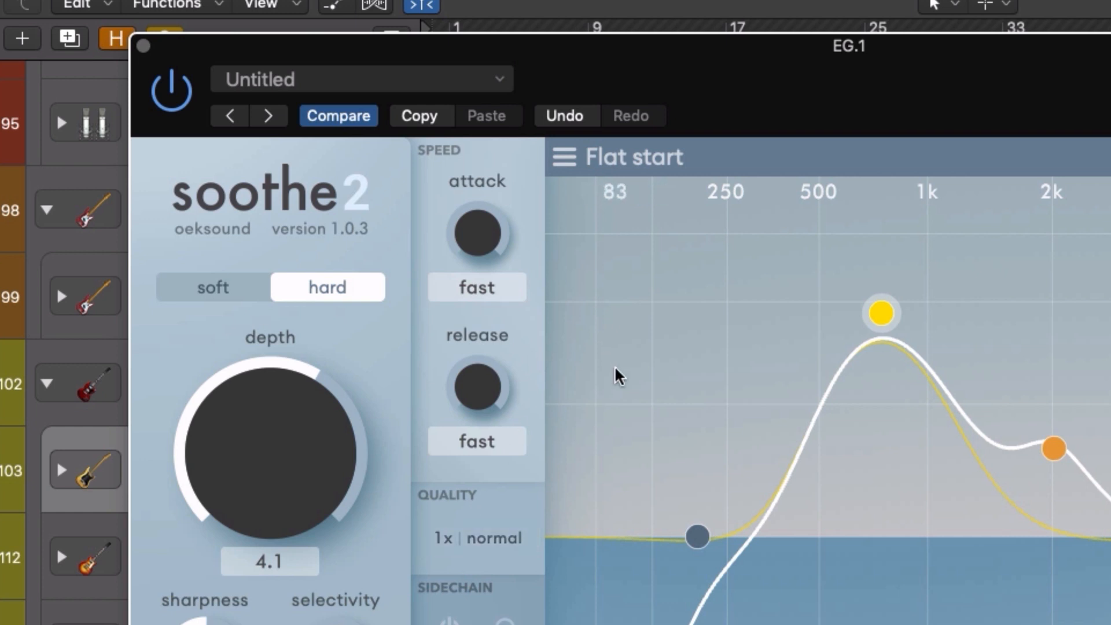
drag(481, 387, 460, 197)
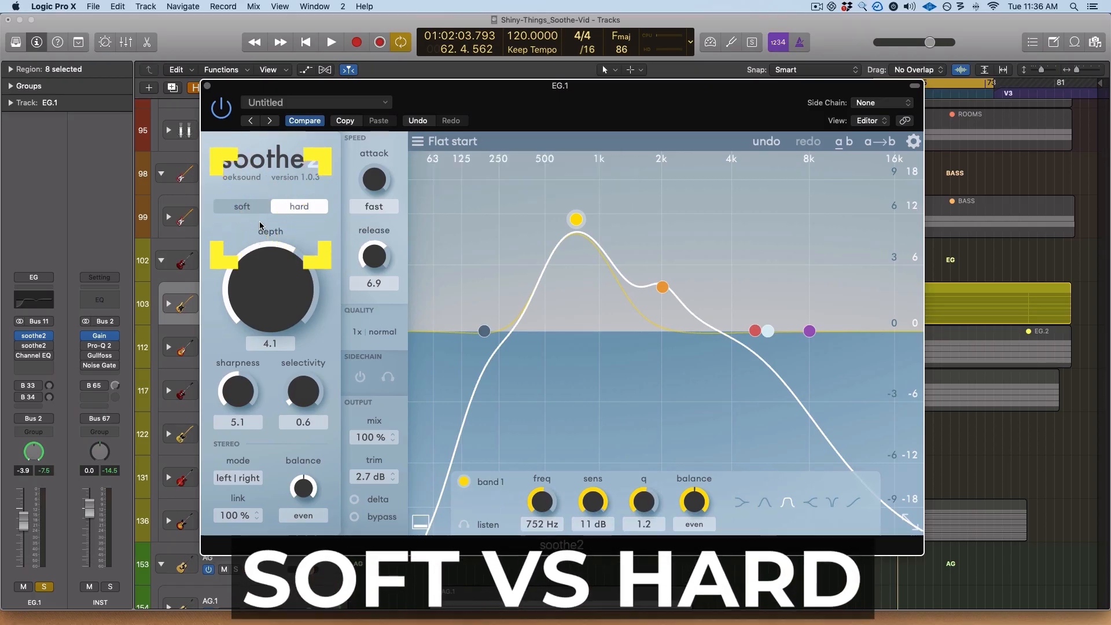
- Switch the soothe2 processing mode to soft and back to hard
mouse_move(276, 209)
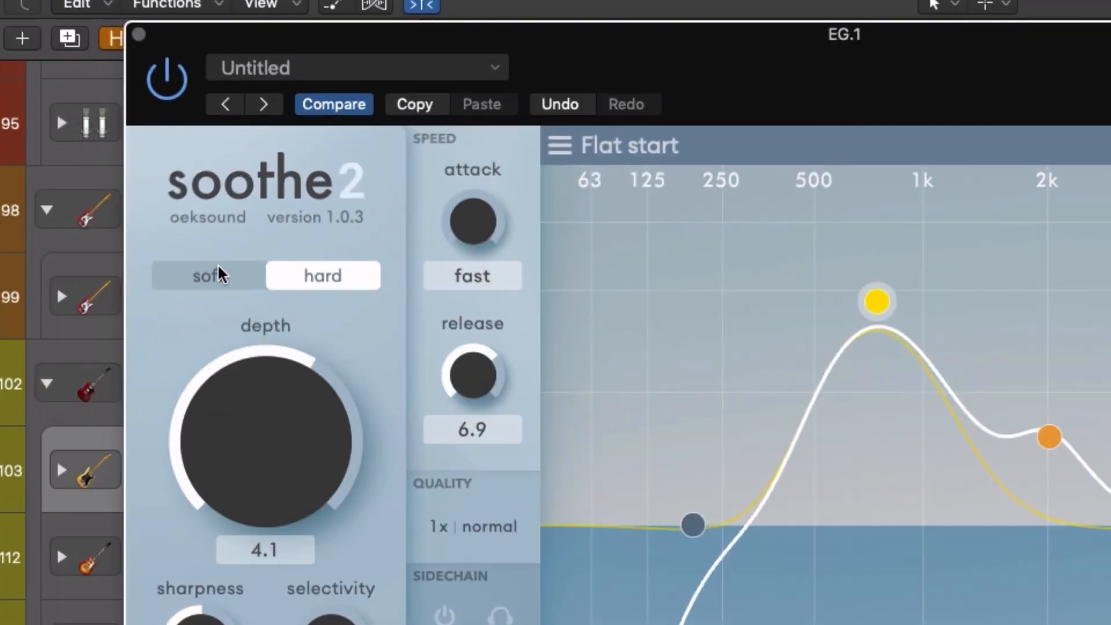
click(219, 275)
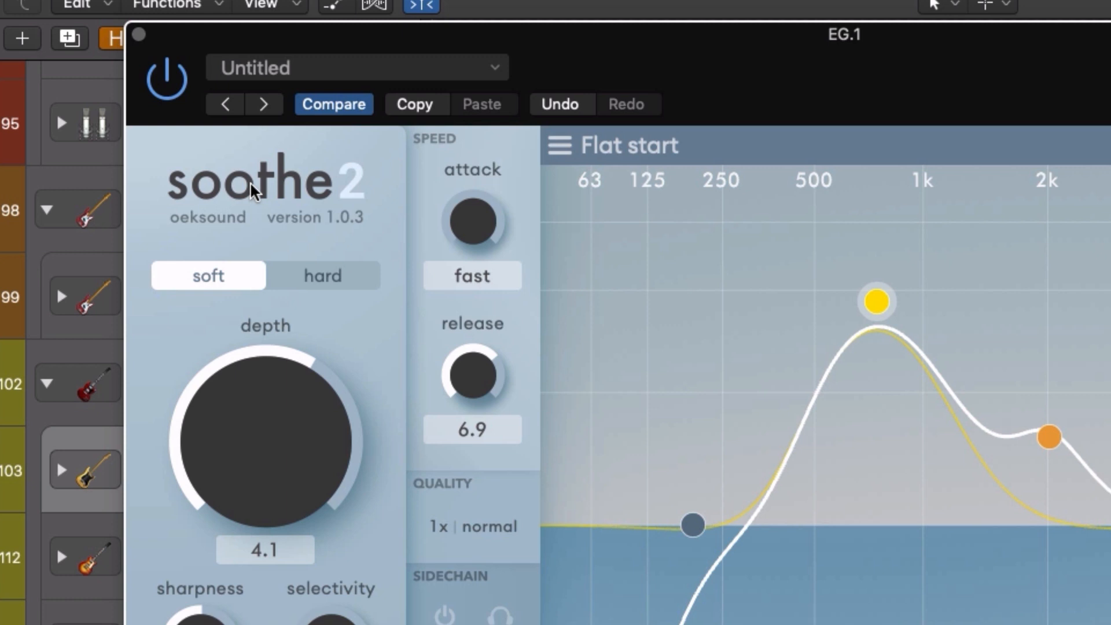
click(318, 273)
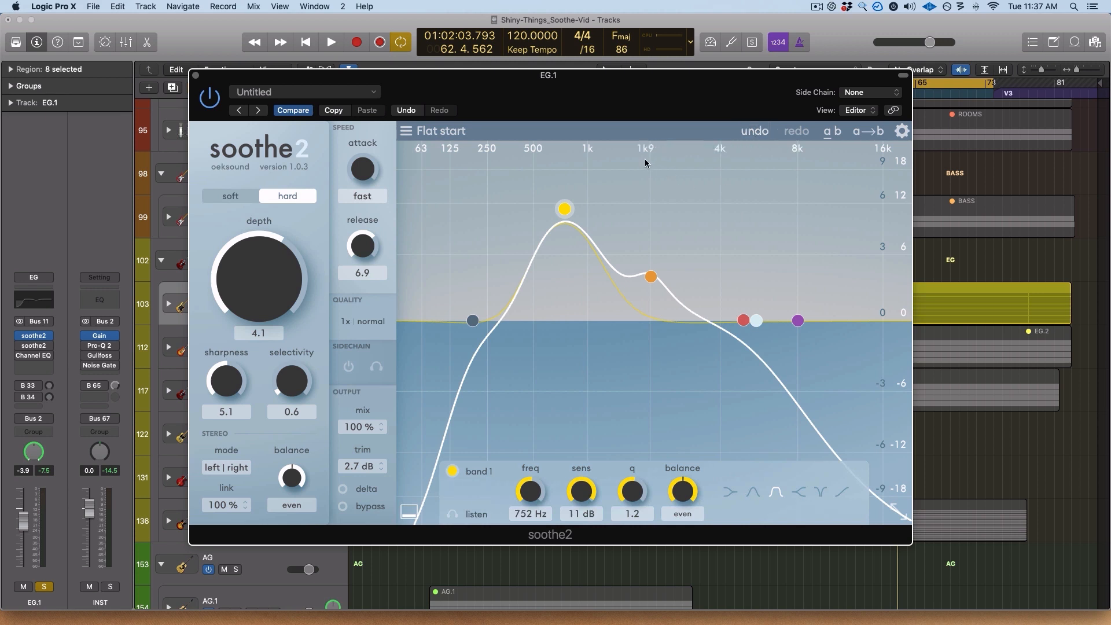
- Move band 1 to 725 Hz at 7.4 dB, raise it to 12 dB at 506 Hz, then pull it down to -7.9 dB at 490 Hz
drag(565, 209, 564, 241)
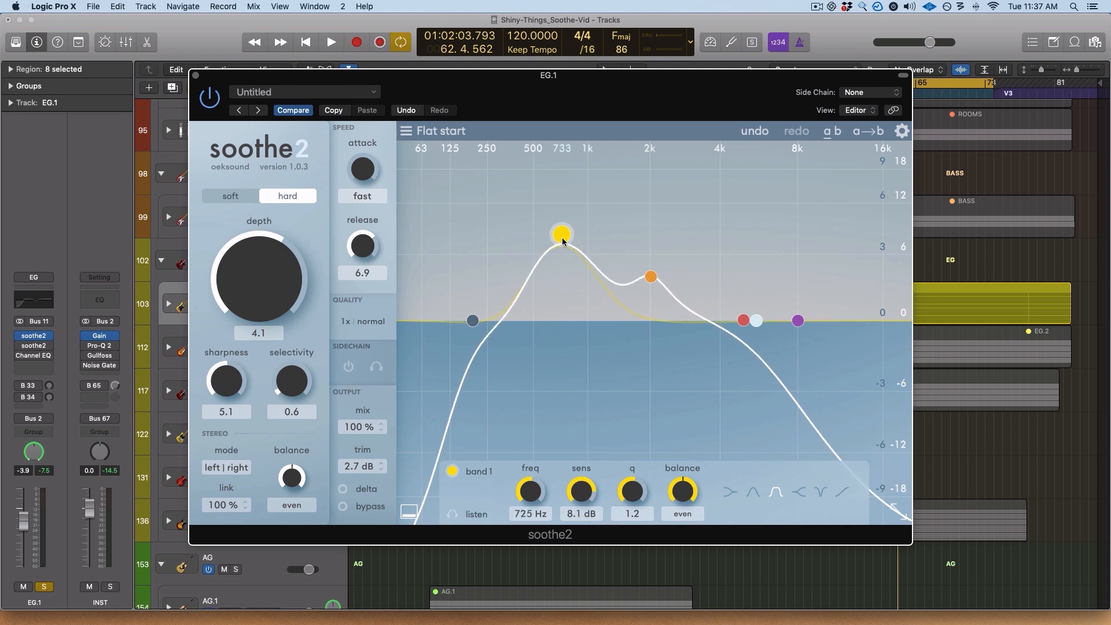
mouse_move(564, 241)
mouse_down()
mouse_move(557, 320)
mouse_move(550, 230)
mouse_move(564, 243)
mouse_up()
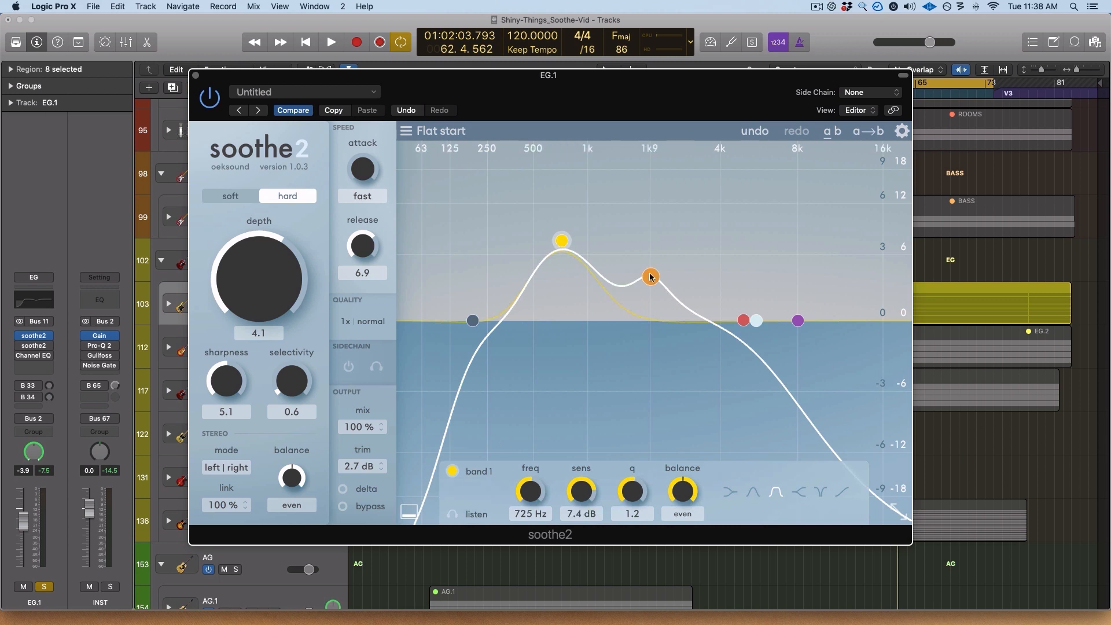
drag(562, 241, 535, 192)
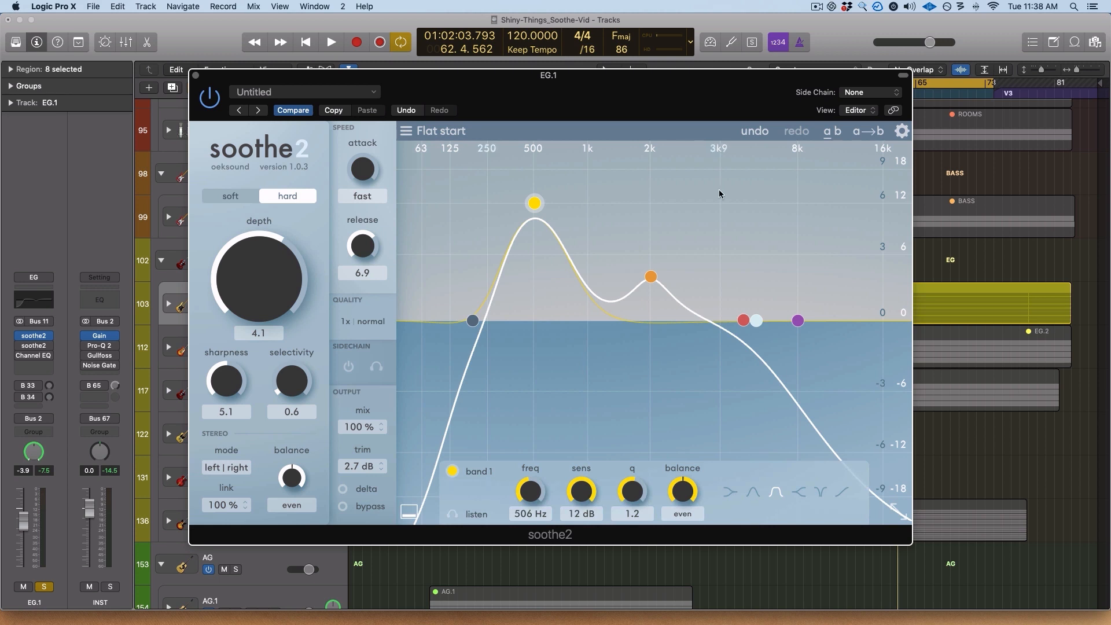
drag(536, 207, 534, 409)
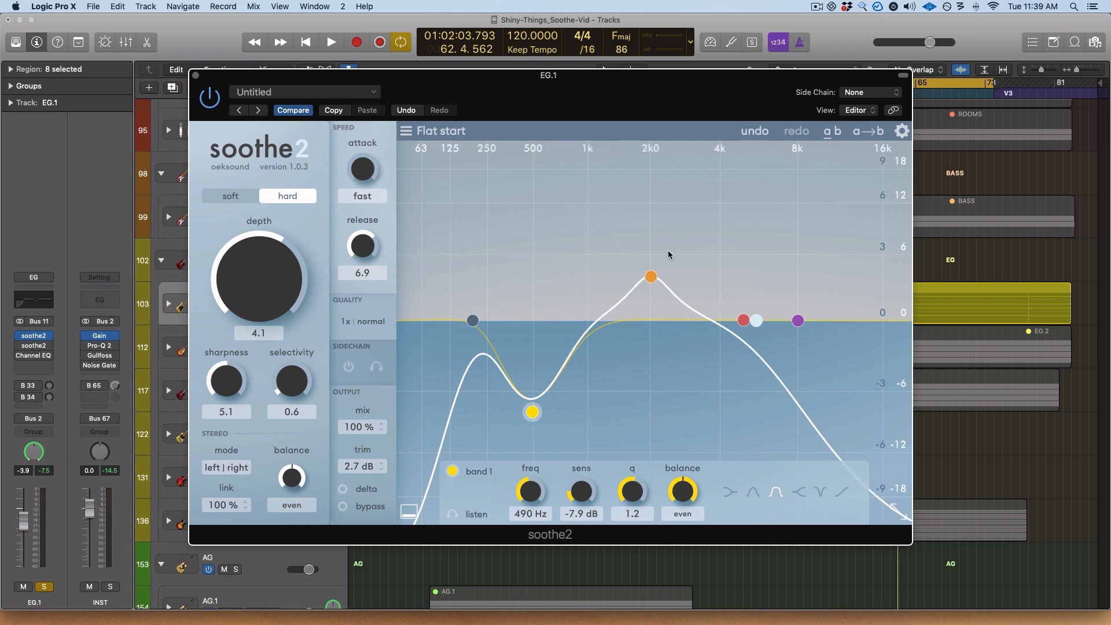
- Reshape the sensitivity curve with band 2 at 2k1 Hz and 9.6 dB, the low cut at 362 Hz and the high cut at 5k7 Hz
drag(652, 276, 658, 222)
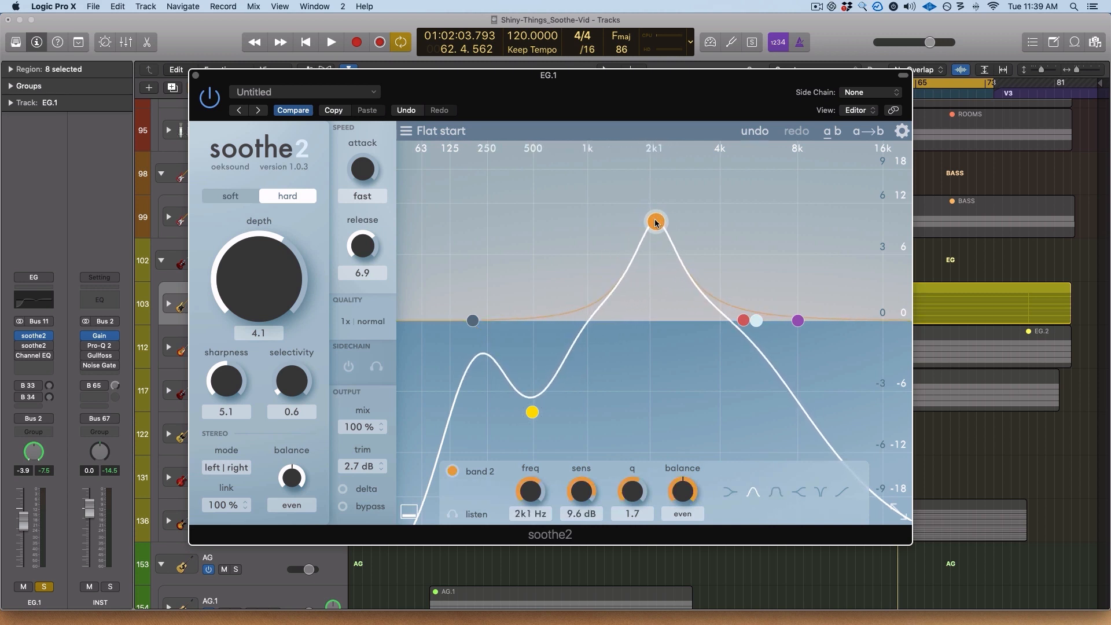
mouse_move(532, 413)
mouse_down()
mouse_move(523, 438)
mouse_move(541, 399)
mouse_up()
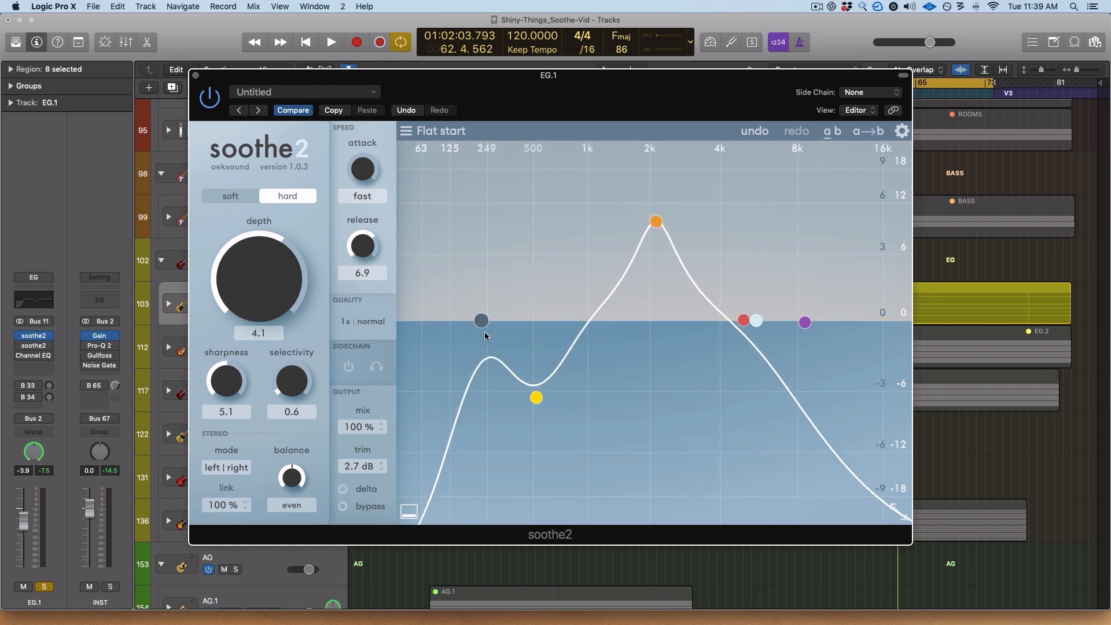
drag(470, 328, 500, 328)
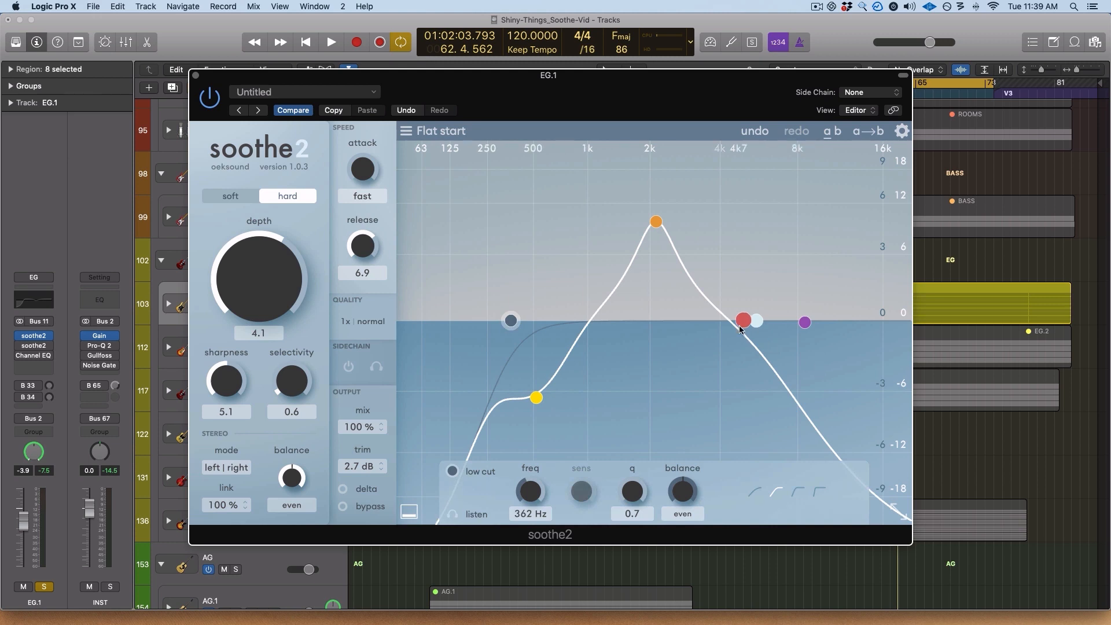
mouse_move(761, 326)
mouse_down()
mouse_move(728, 322)
mouse_move(763, 323)
mouse_up()
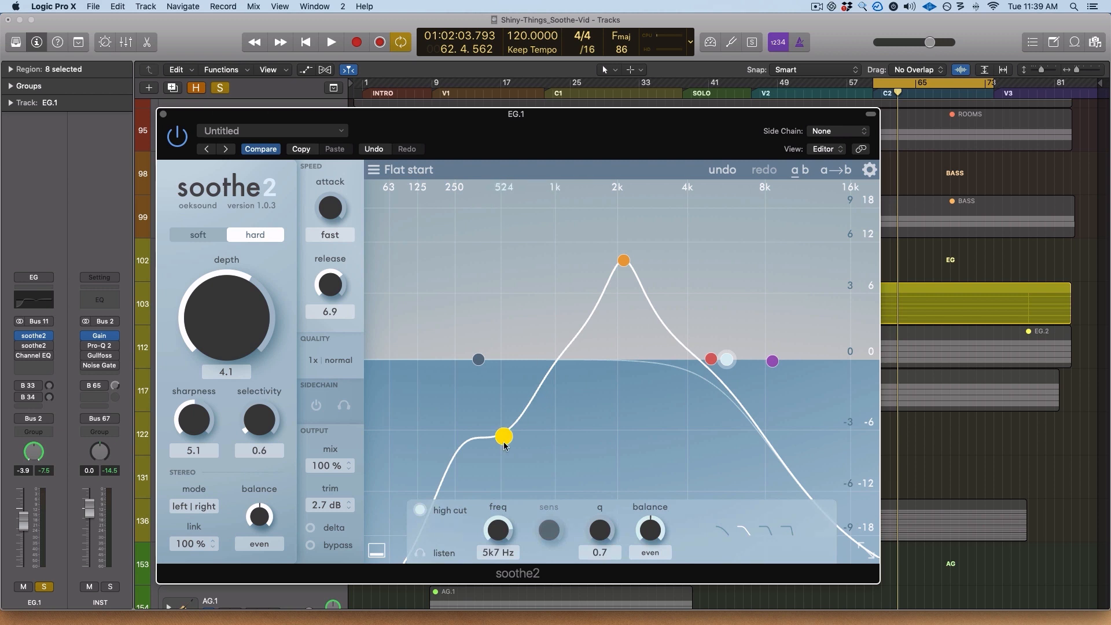
- Play EG.1 with sharpness 6.7 and selectivity 6.4 while dipping band 1 and raising it to 12 dB at 569 Hz, then stop playback
drag(505, 446, 502, 371)
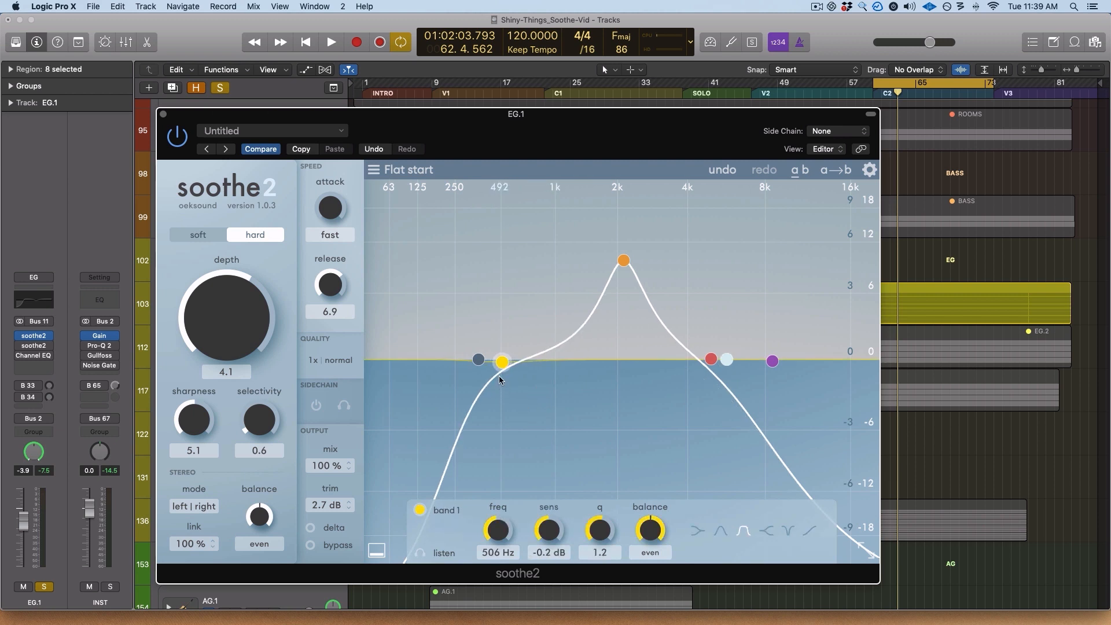
key(space)
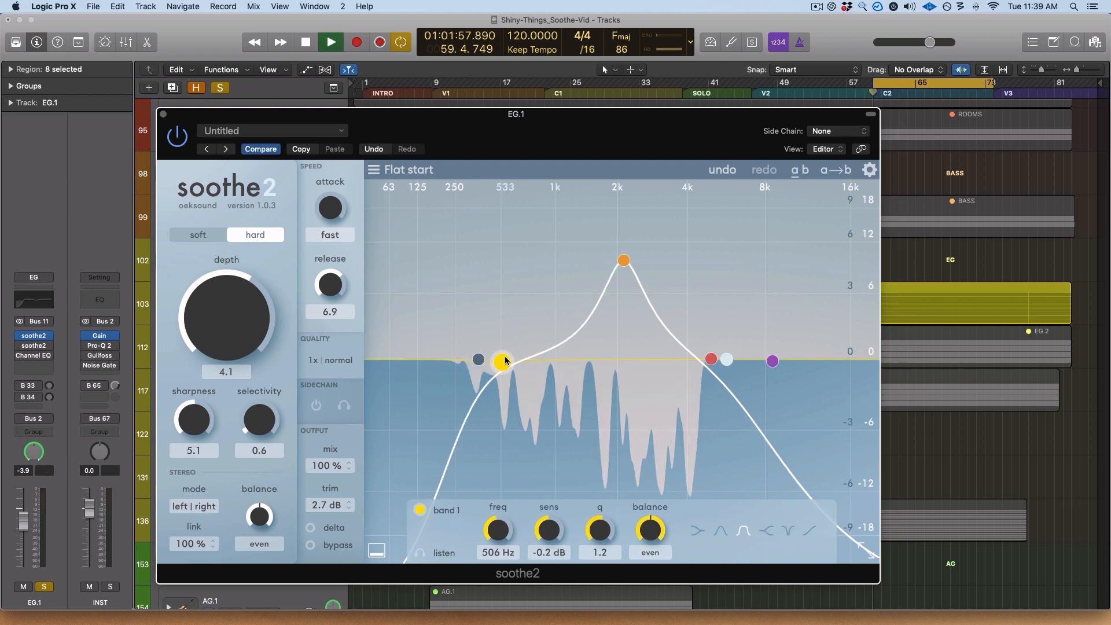
drag(502, 351, 479, 402)
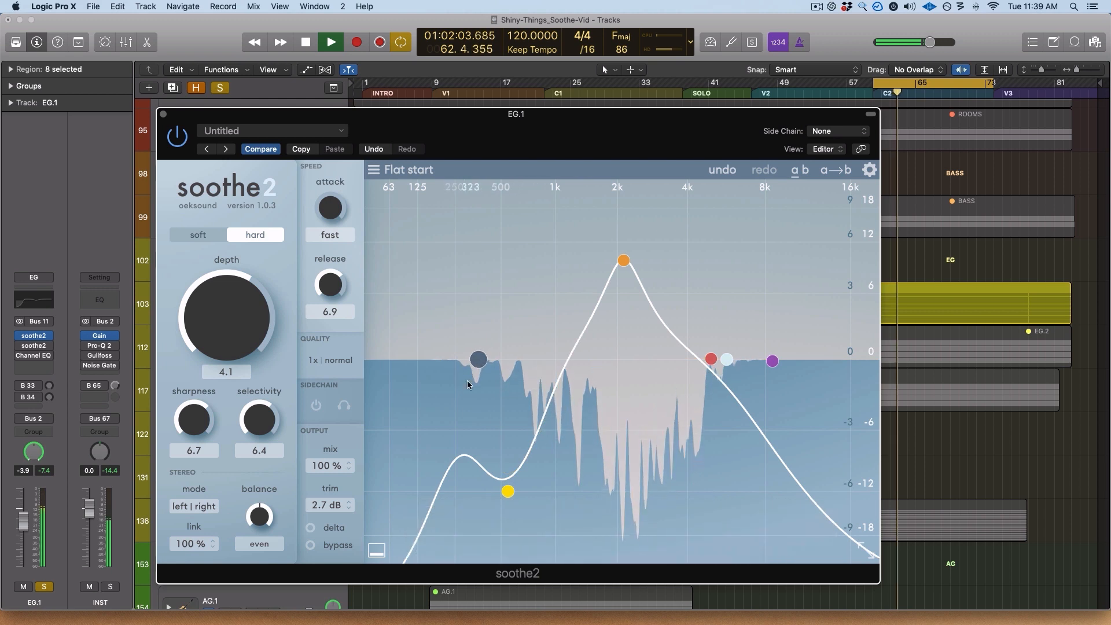
drag(508, 492, 510, 228)
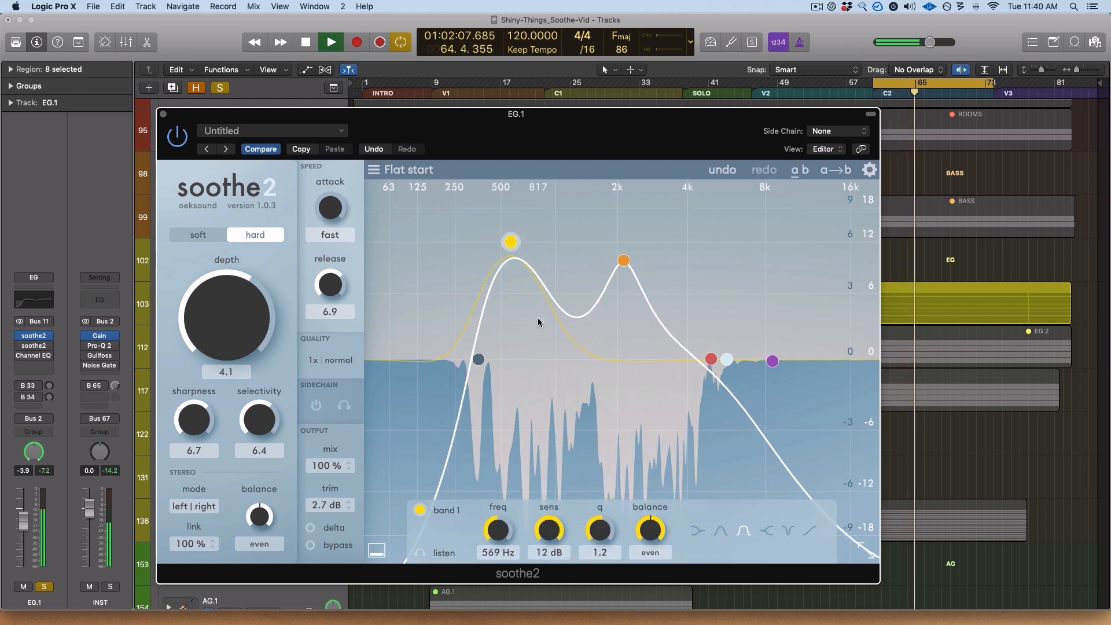
key(space)
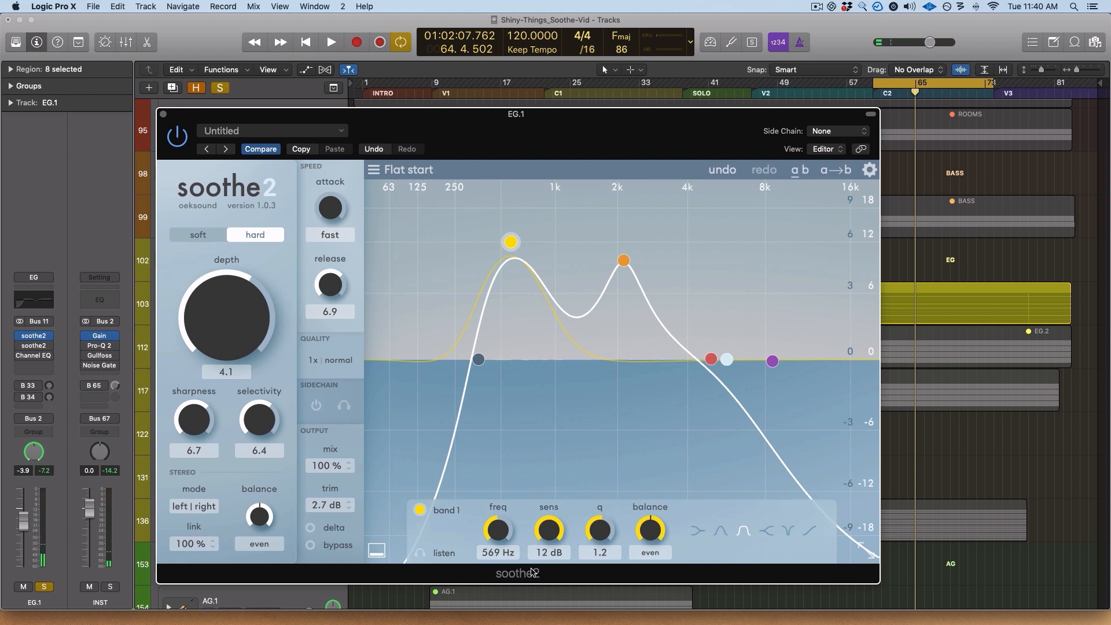
- Set band 1's Q to 1.7 and its frequency to 768 Hz, and try its balance control, leaving it at even
mouse_move(604, 537)
mouse_down()
mouse_move(600, 515)
mouse_move(601, 528)
mouse_up()
mouse_move(496, 532)
mouse_down()
mouse_move(496, 510)
mouse_move(496, 529)
mouse_up()
mouse_move(649, 532)
mouse_down()
mouse_move(647, 460)
mouse_move(638, 535)
mouse_up()
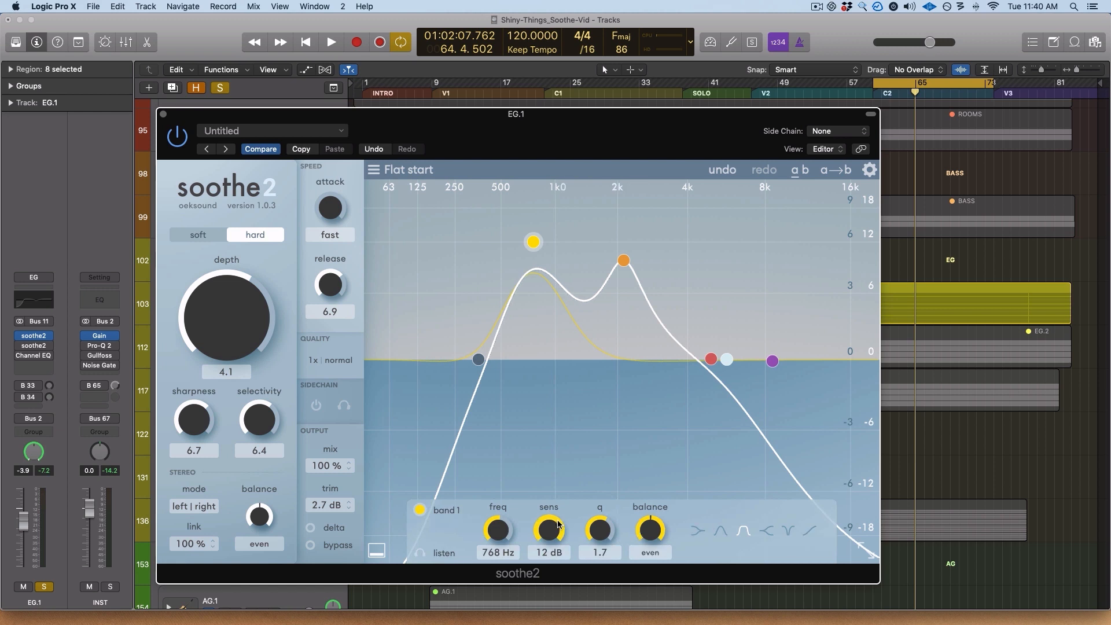
- Lower band 1's sensitivity to -3.1 dB and -7.4 dB, then raise the band to 3.6 dB at 698 Hz
drag(555, 526, 541, 605)
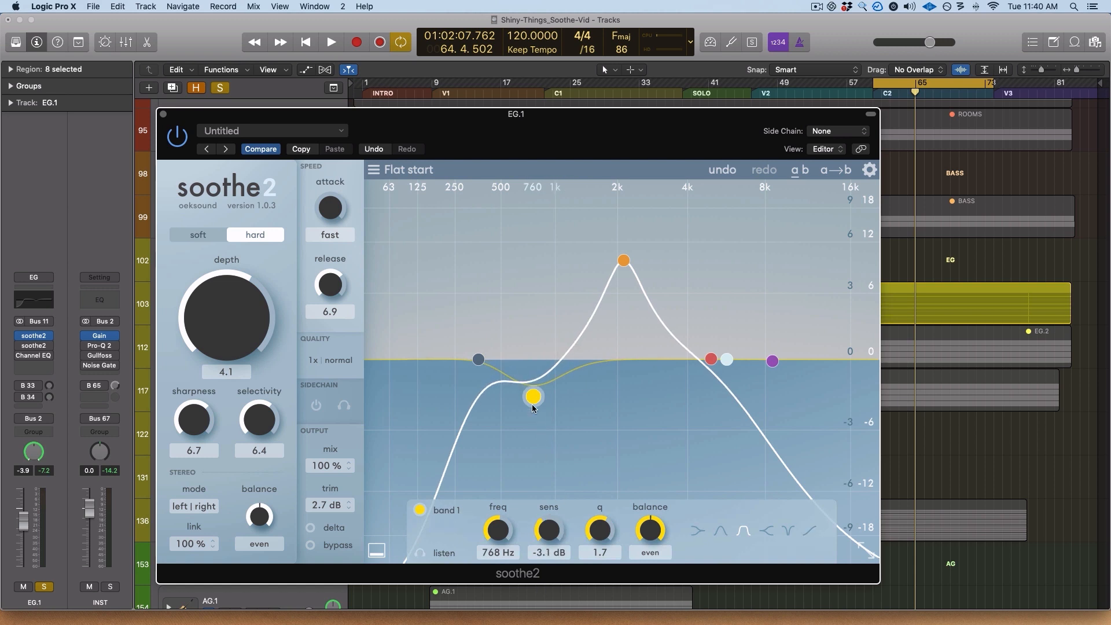
drag(538, 502, 541, 538)
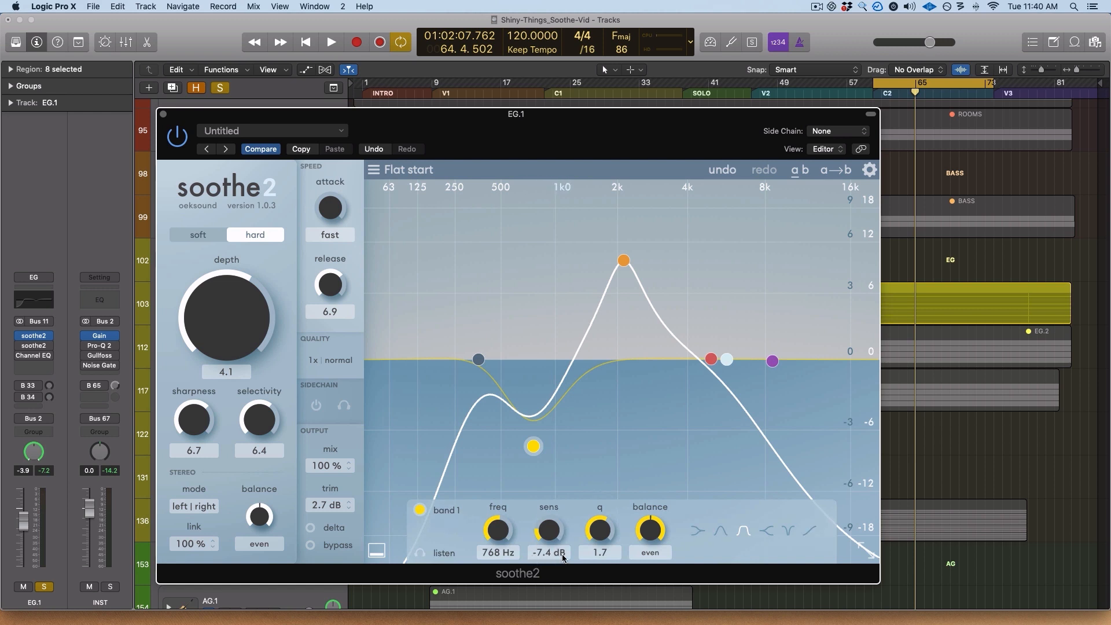
drag(550, 551, 550, 500)
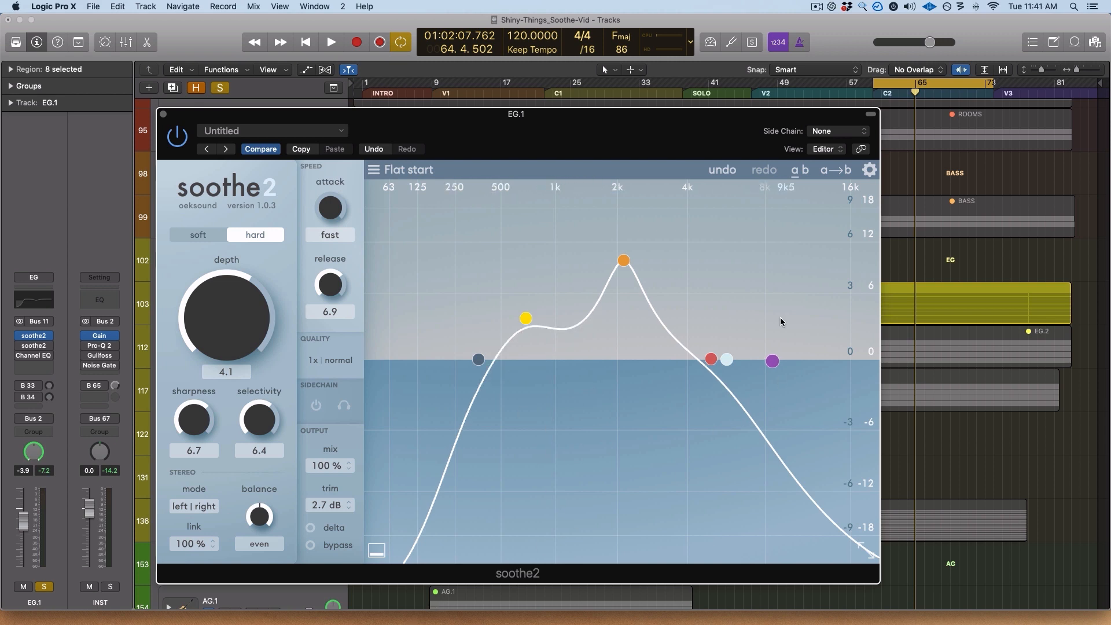
- Audition band 1 in listen mode while sweeping it across the spectrum, leaving it at 957 Hz and 11 dB
mouse_move(525, 317)
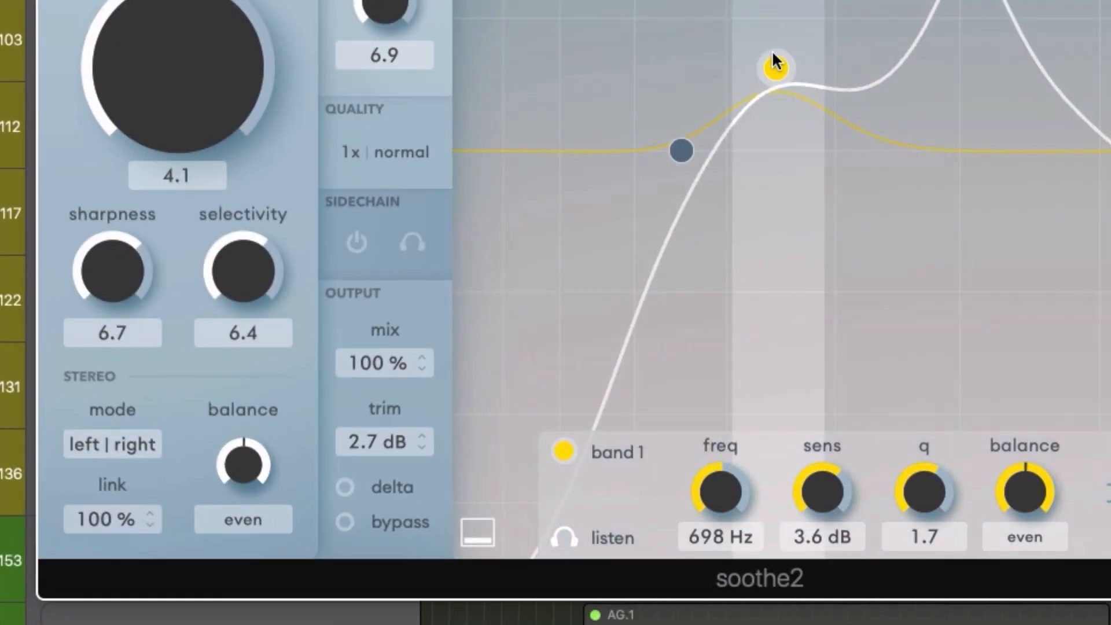
drag(776, 62, 662, 0)
drag(469, 229, 551, 251)
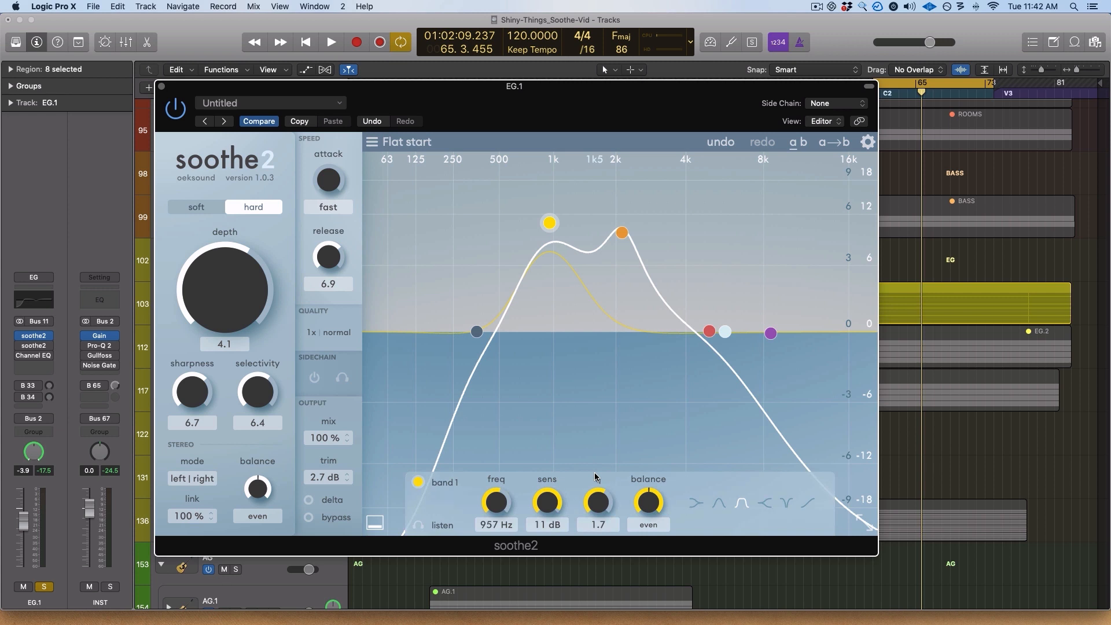
- Set the quality oversampling to 2x for real-time and 4x for offline
click(333, 331)
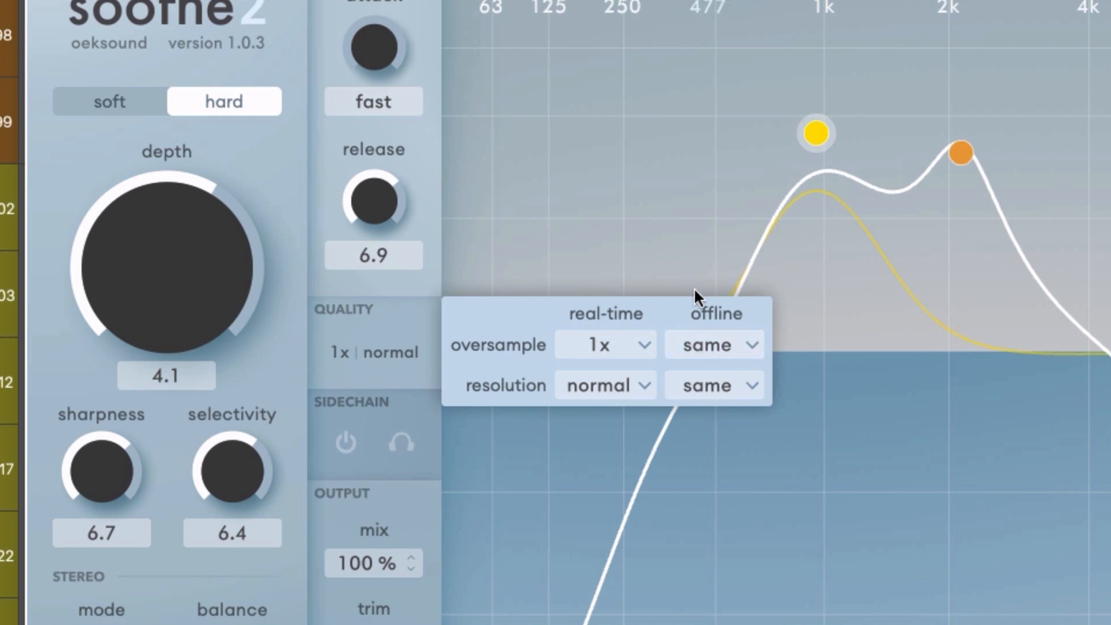
click(633, 344)
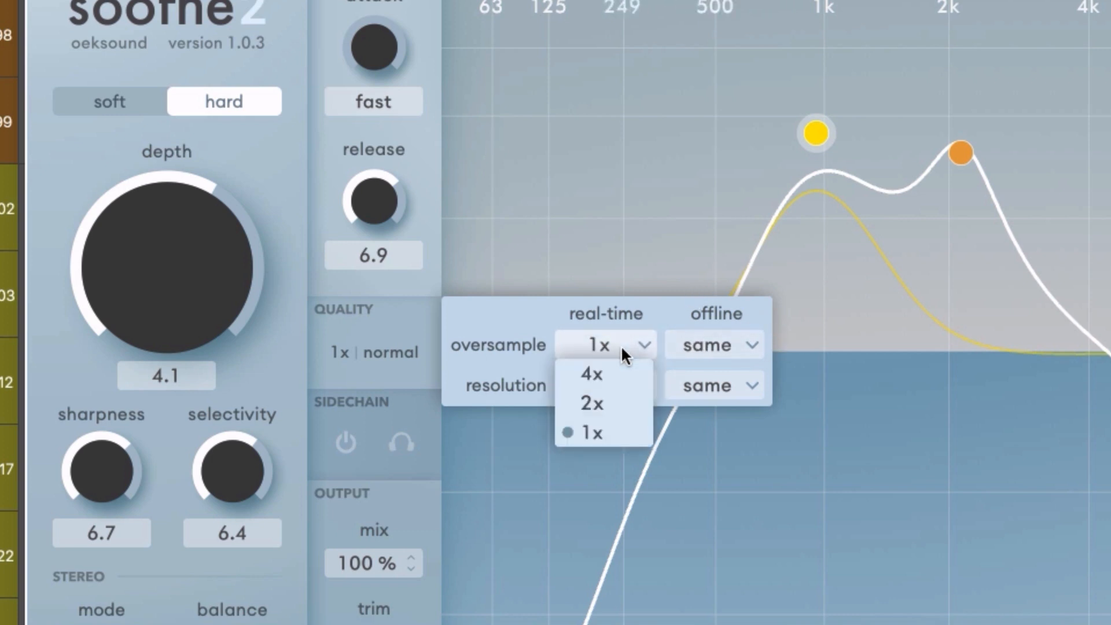
click(606, 399)
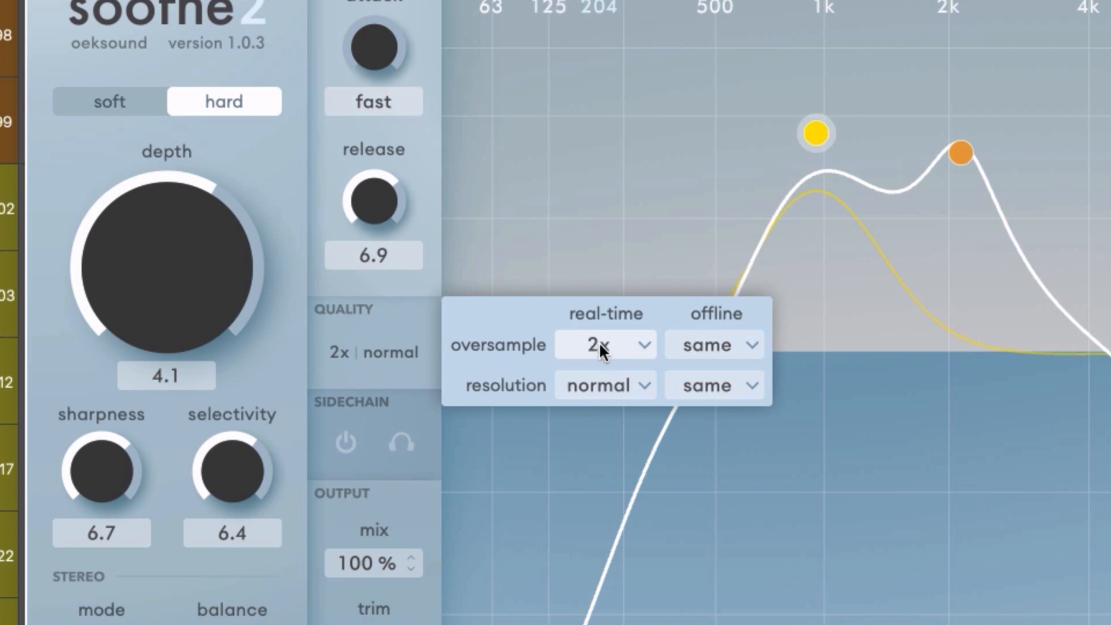
mouse_move(600, 345)
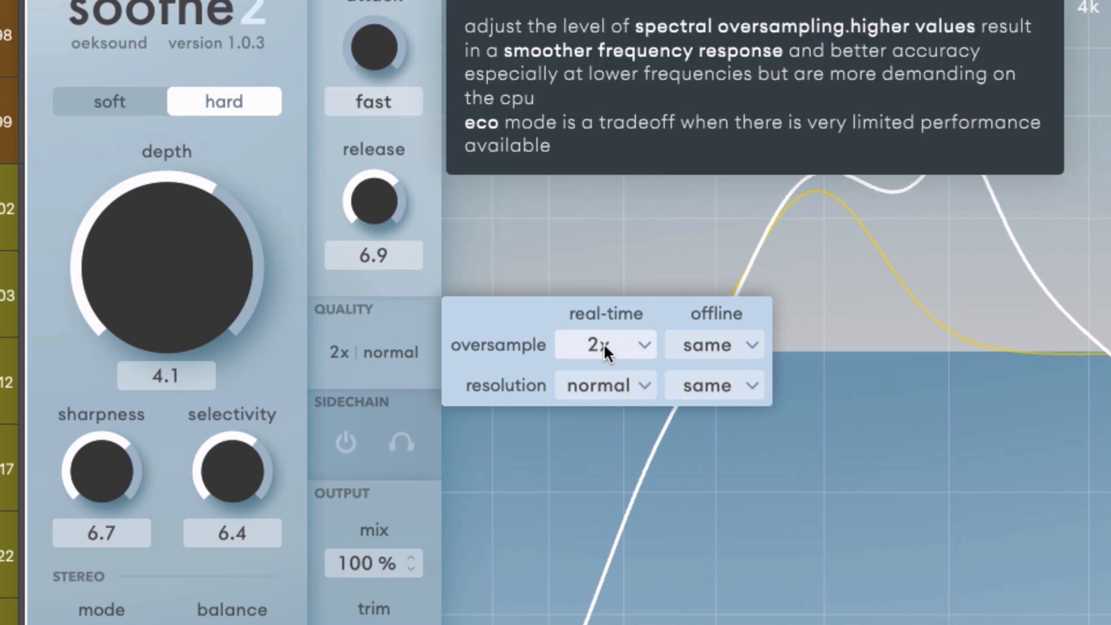
click(710, 345)
click(745, 410)
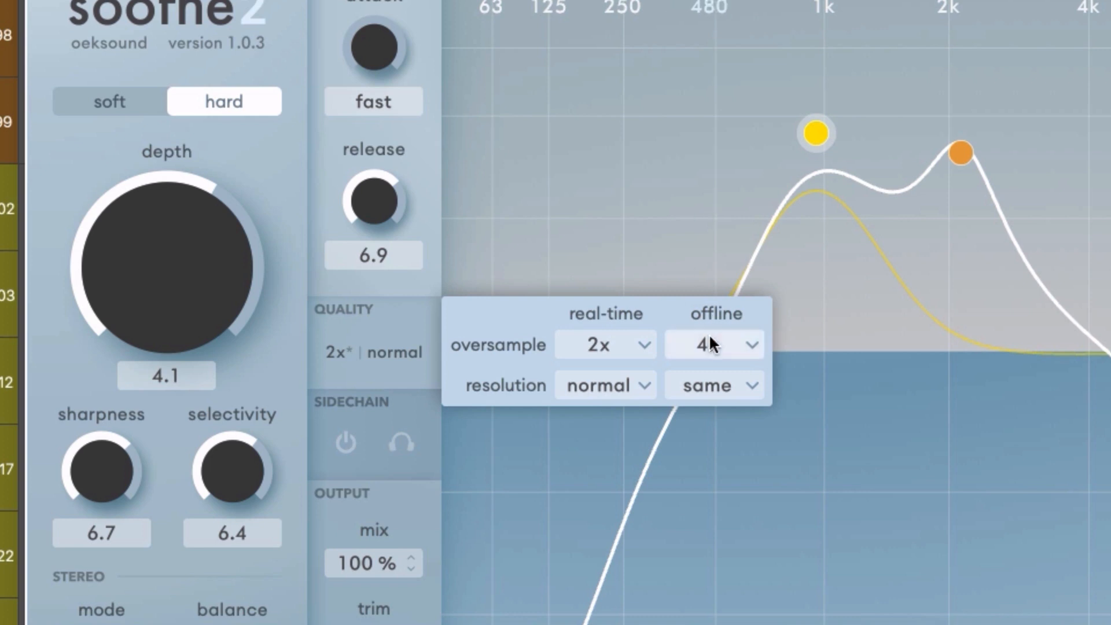
click(332, 311)
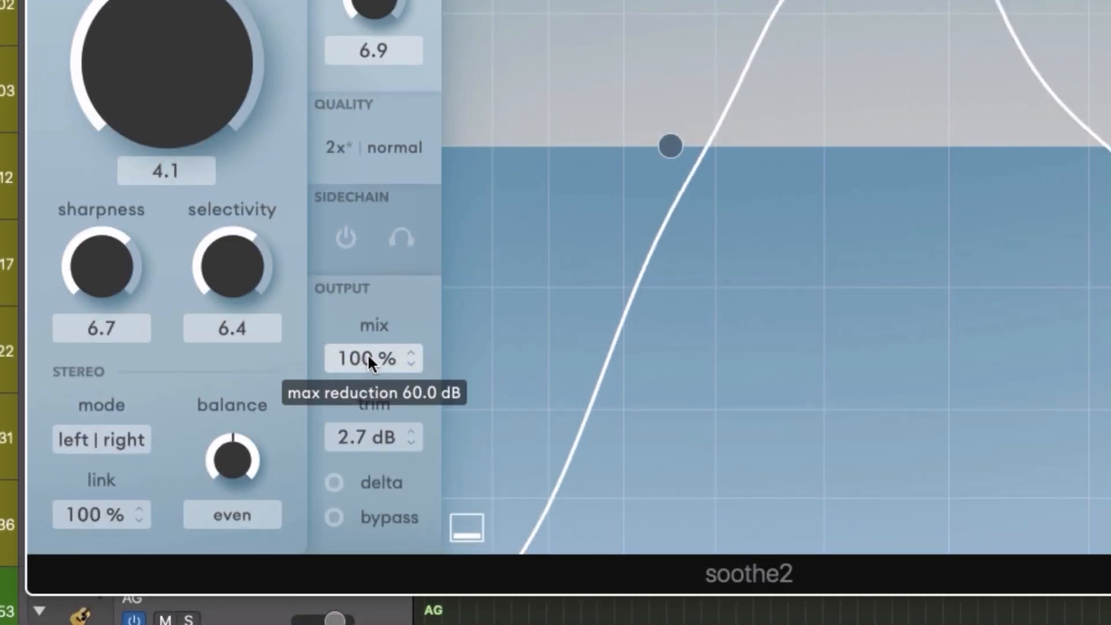
- Lower the output mix to 50 %, then reset it to 100 %
drag(394, 364, 367, 349)
drag(363, 356, 363, 541)
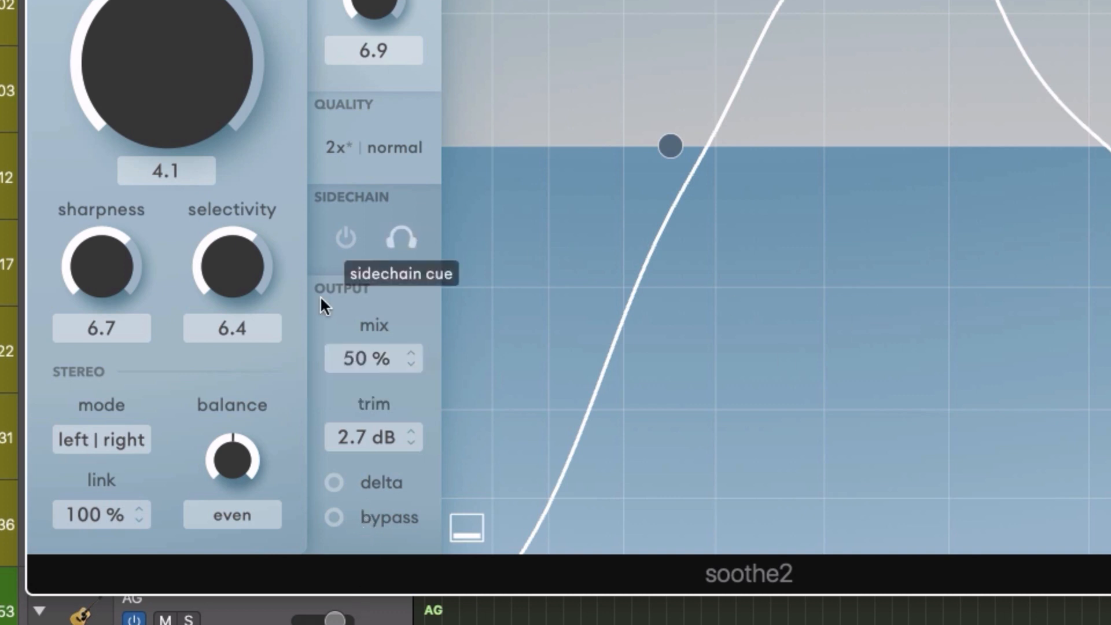
double_click(377, 371)
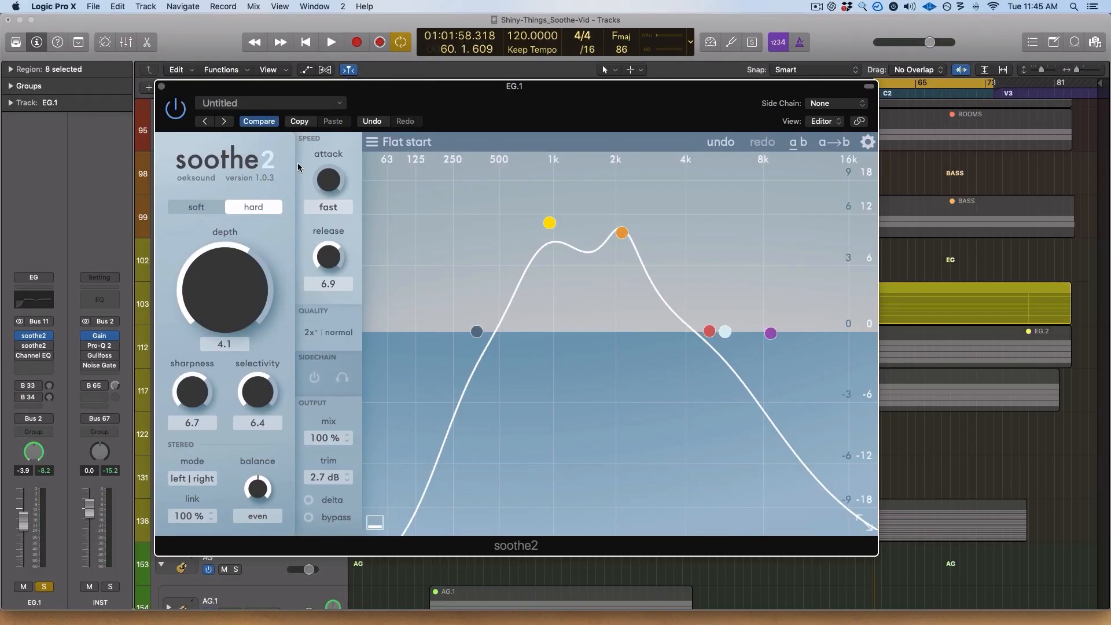
- Play the guitar and audition only the removed signal with delta, switching delta off and stopping playback at the end
key(space)
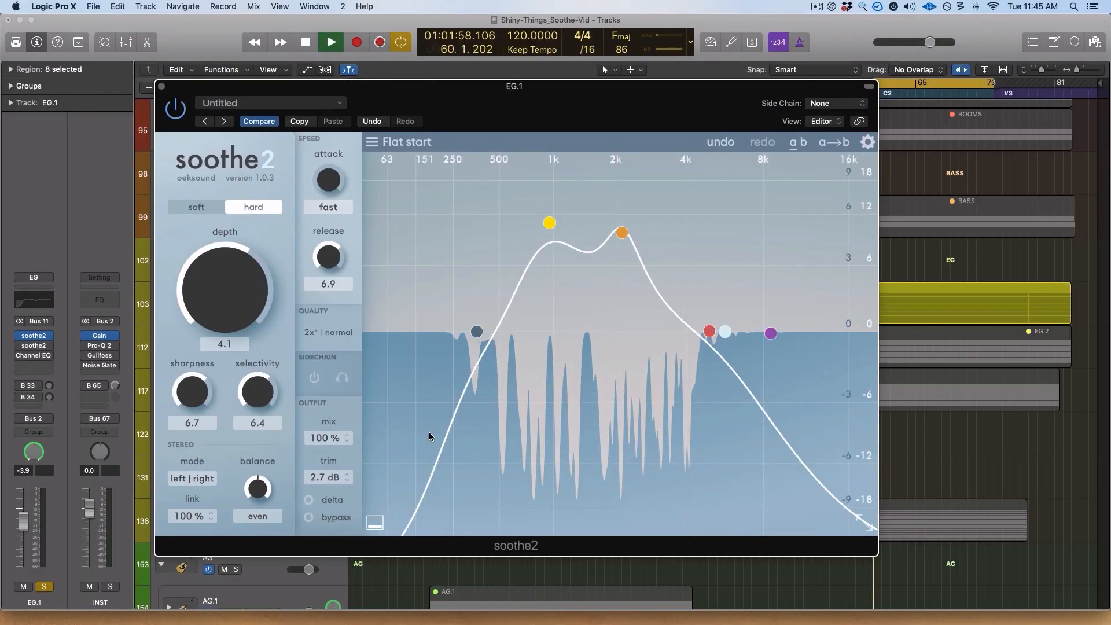
click(310, 501)
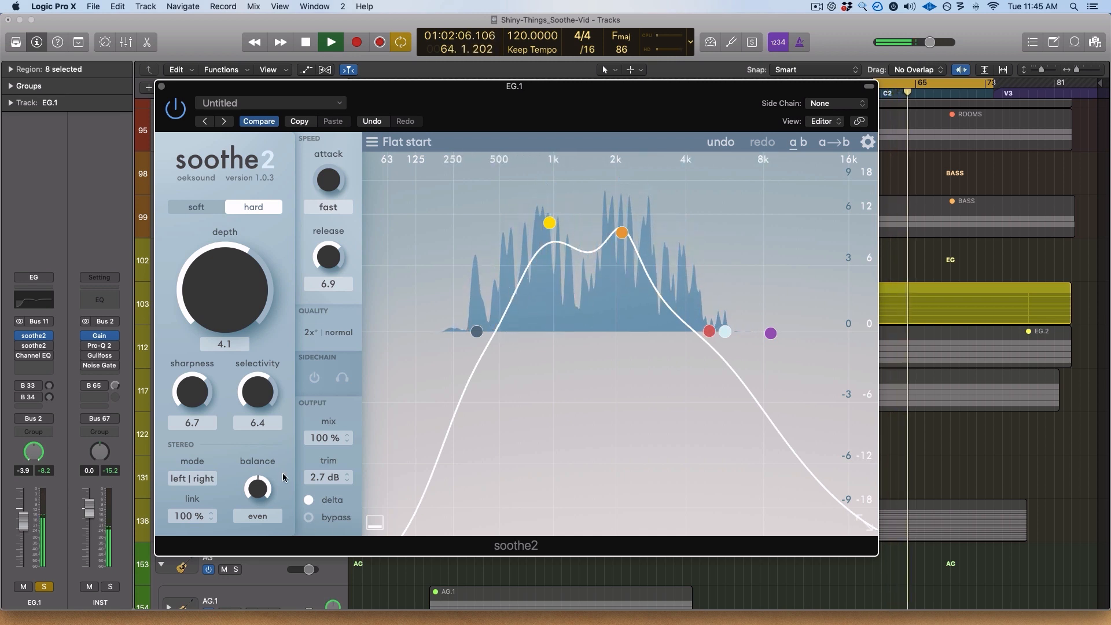
click(309, 501)
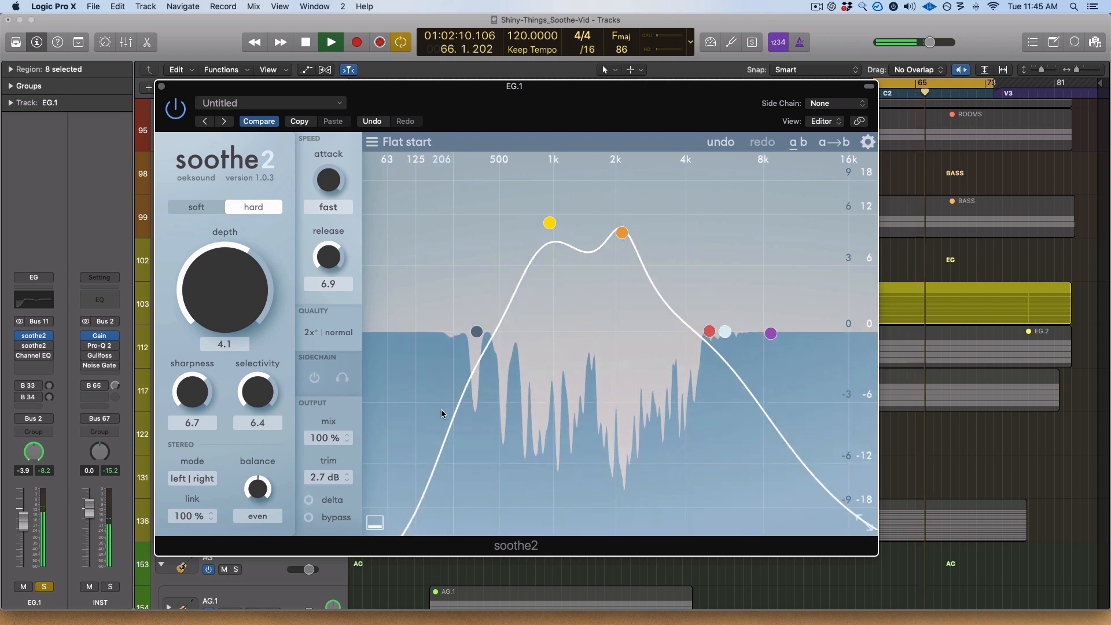
key(space)
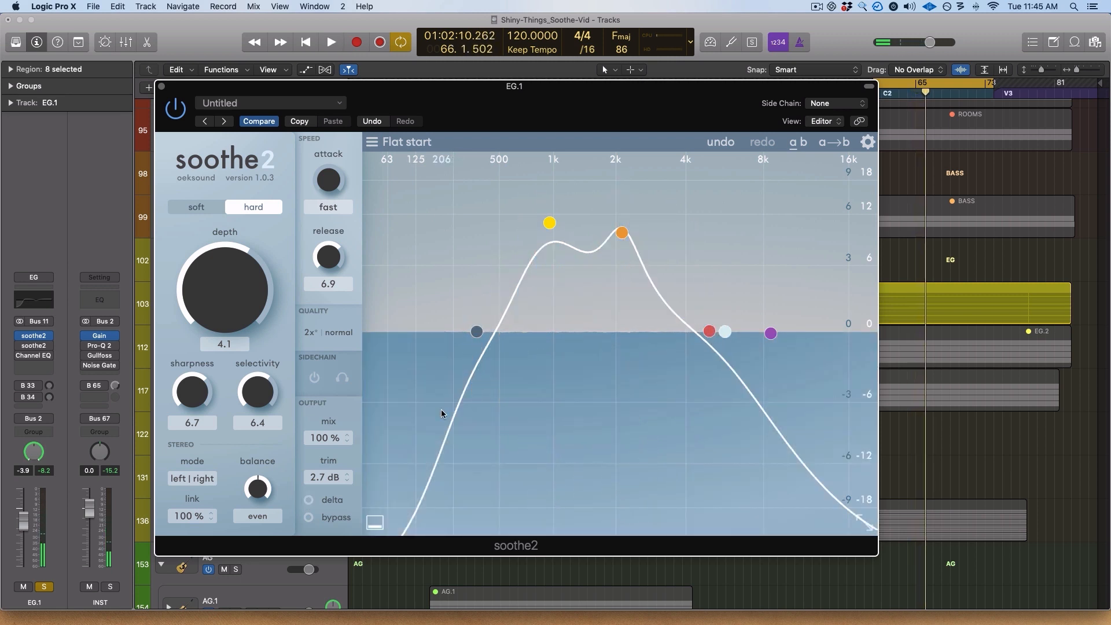
click(550, 223)
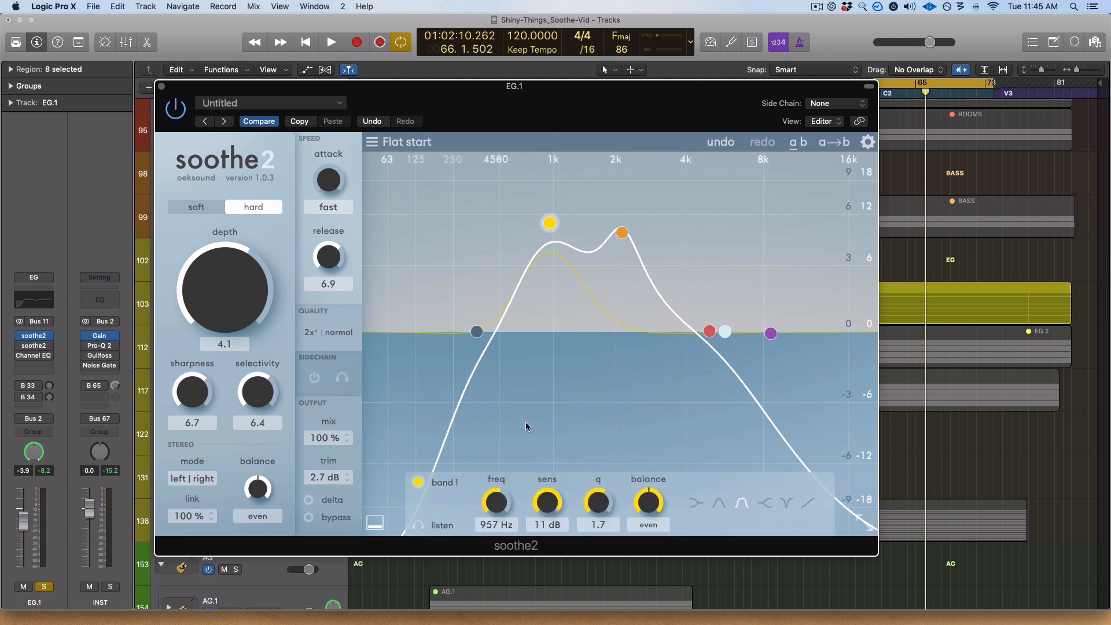
click(484, 417)
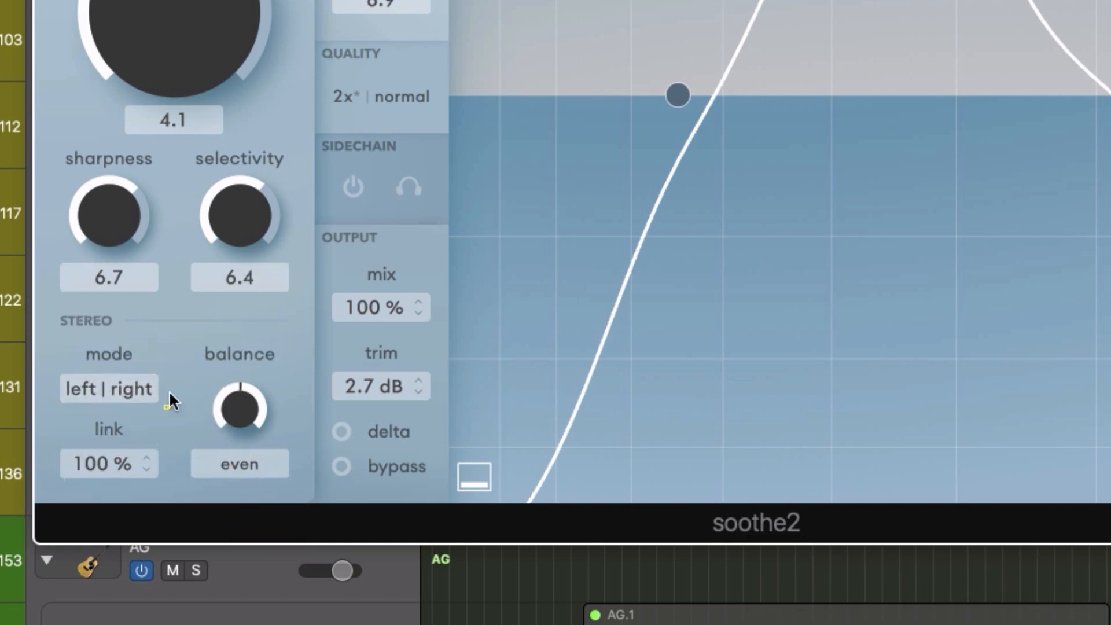
- Switch the stereo mode to mid | side and try shifting the mid/side balance
click(65, 387)
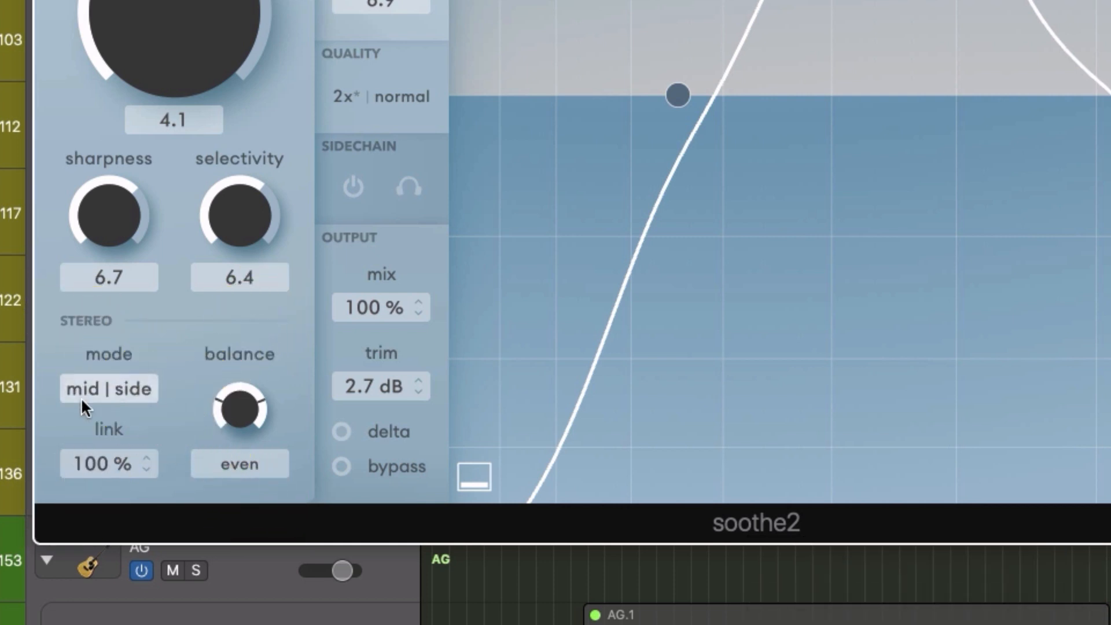
click(128, 391)
click(128, 391)
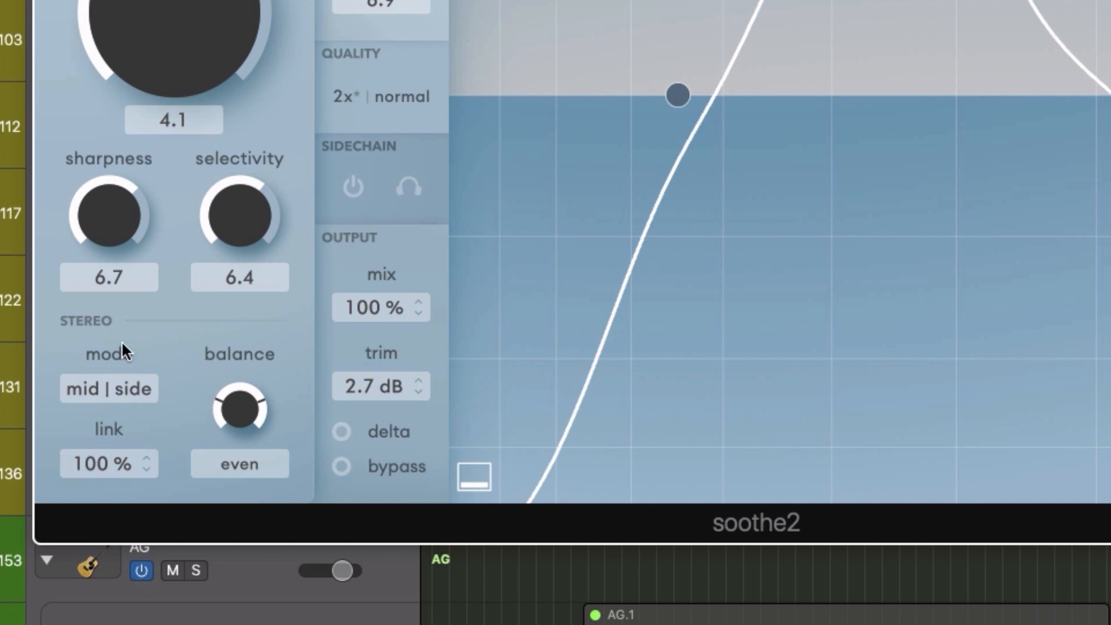
drag(235, 409, 221, 248)
drag(241, 411, 234, 280)
- Return the stereo mode to left | right and try the balance at only left and only right, resetting it to even
click(81, 391)
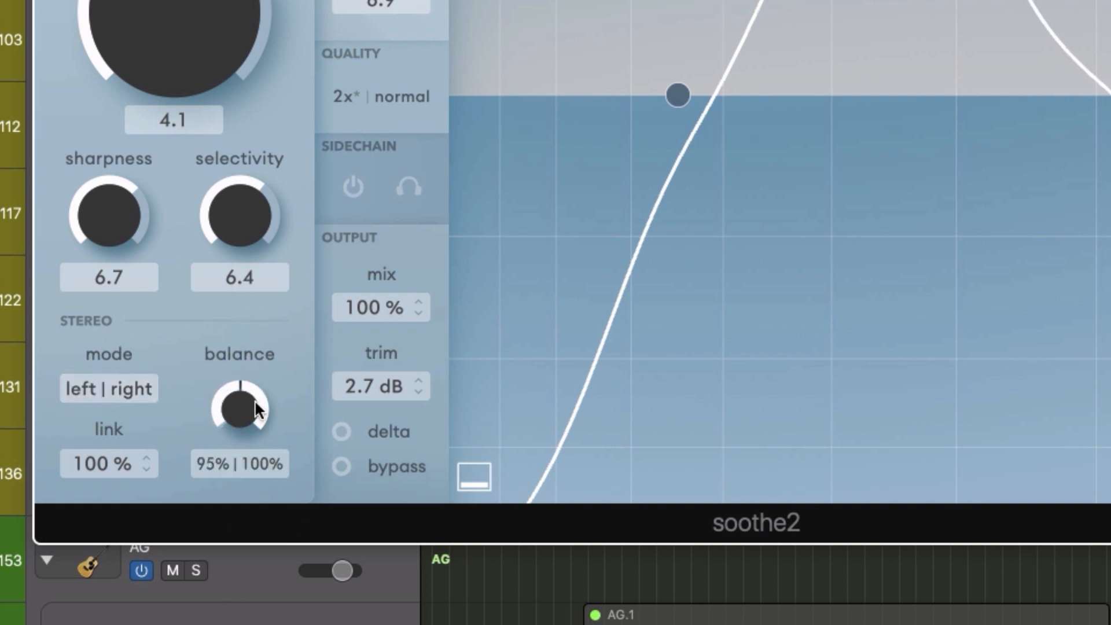
drag(255, 403, 255, 371)
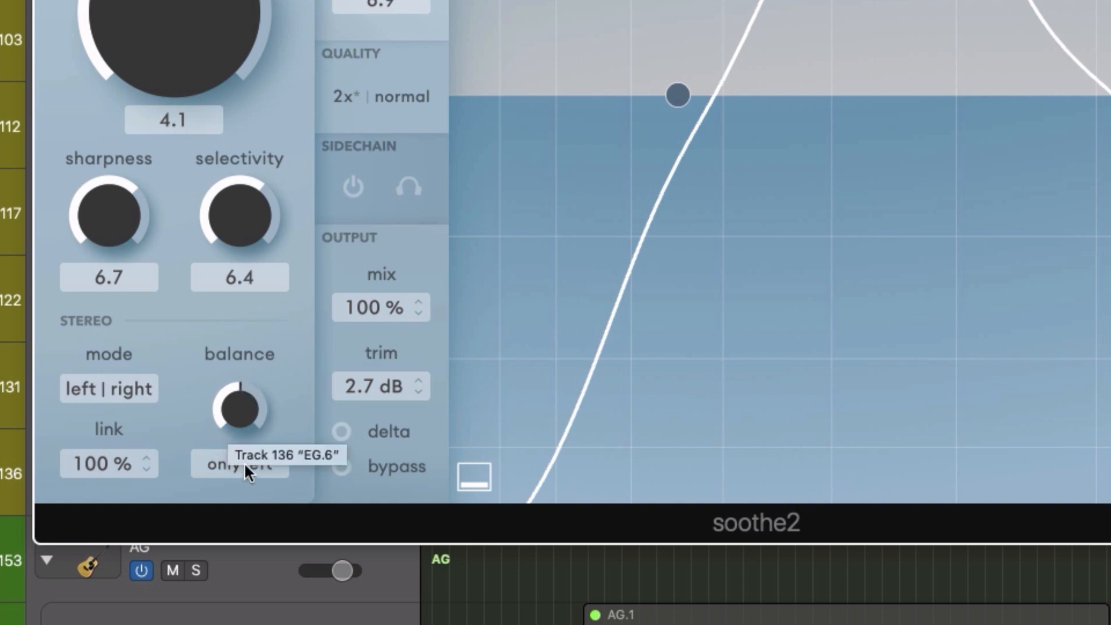
drag(238, 375, 333, 346)
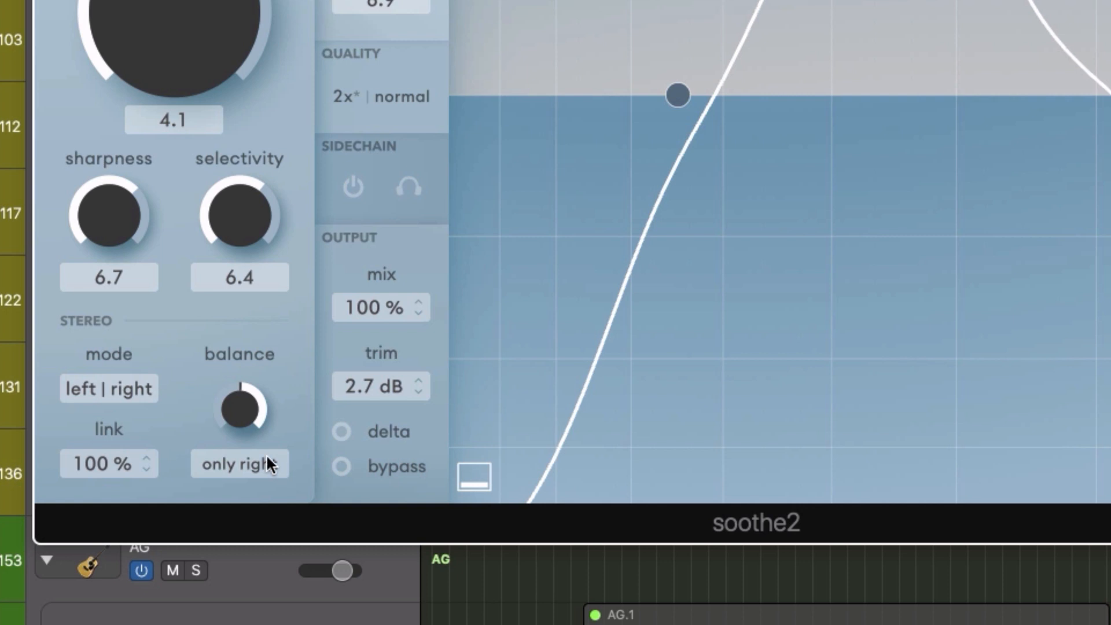
double_click(239, 415)
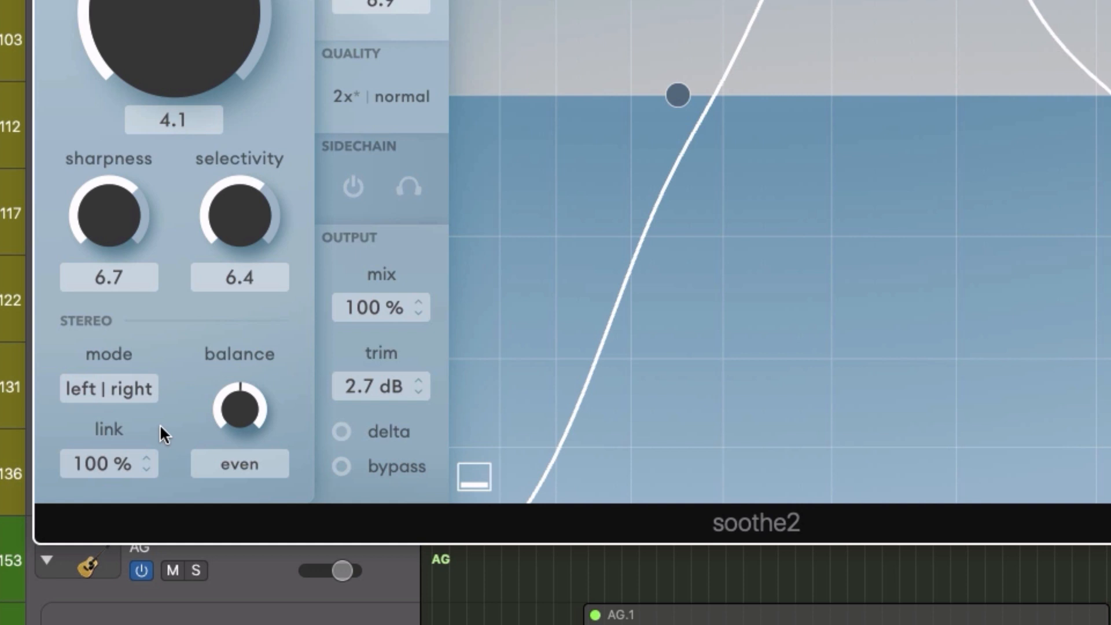
- Lower the stereo link to 0 % and toggle the stereo mode between left | right and mid | side
drag(137, 459, 137, 513)
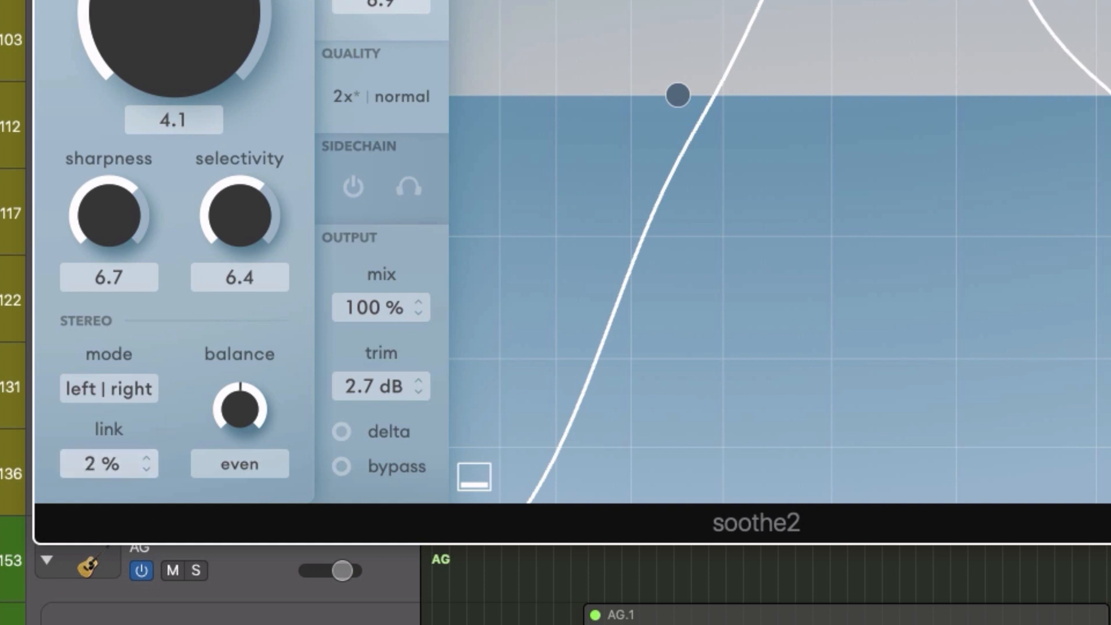
drag(130, 466, 137, 534)
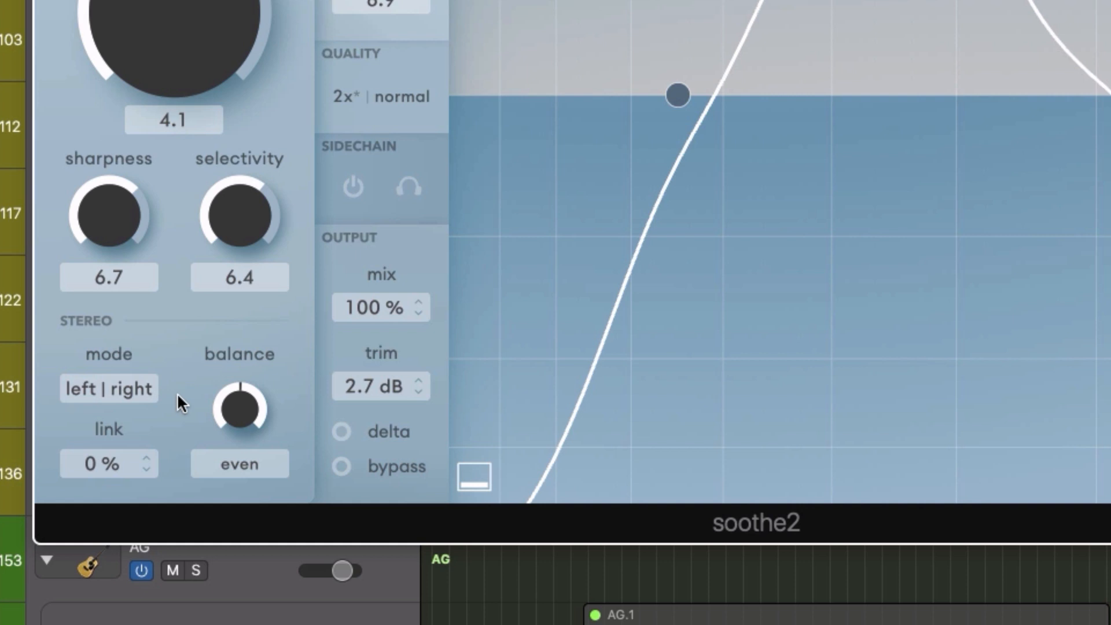
click(120, 390)
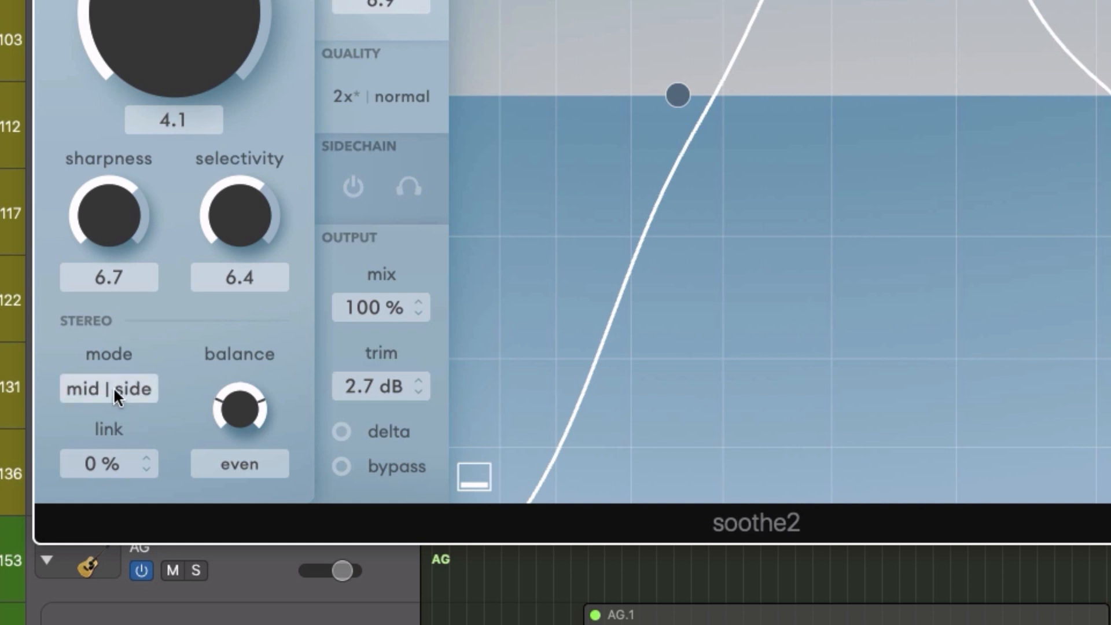
click(113, 387)
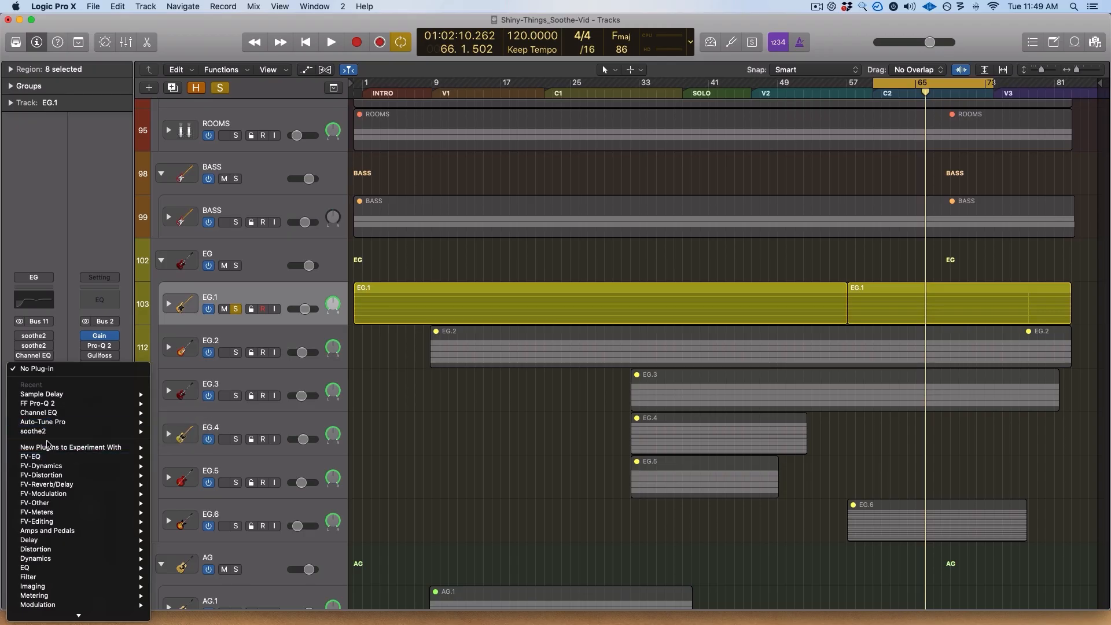
- Insert another soothe2 instance in the empty plug-in slot below Channel EQ on EG.1
mouse_move(40, 437)
click(174, 432)
- Set the new soothe2's sharpness to 4.9, selectivity to 1.9 and depth to -3.7
mouse_move(221, 400)
mouse_down()
mouse_move(222, 454)
mouse_move(222, 385)
mouse_up()
drag(283, 400, 283, 433)
drag(253, 297, 236, 411)
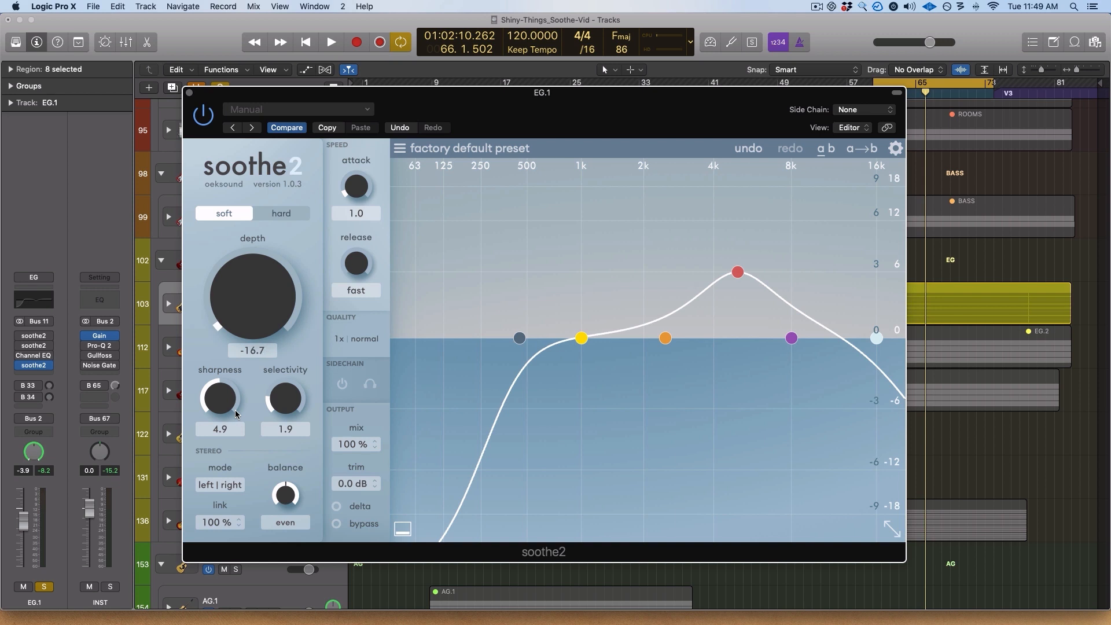
drag(222, 307, 216, 225)
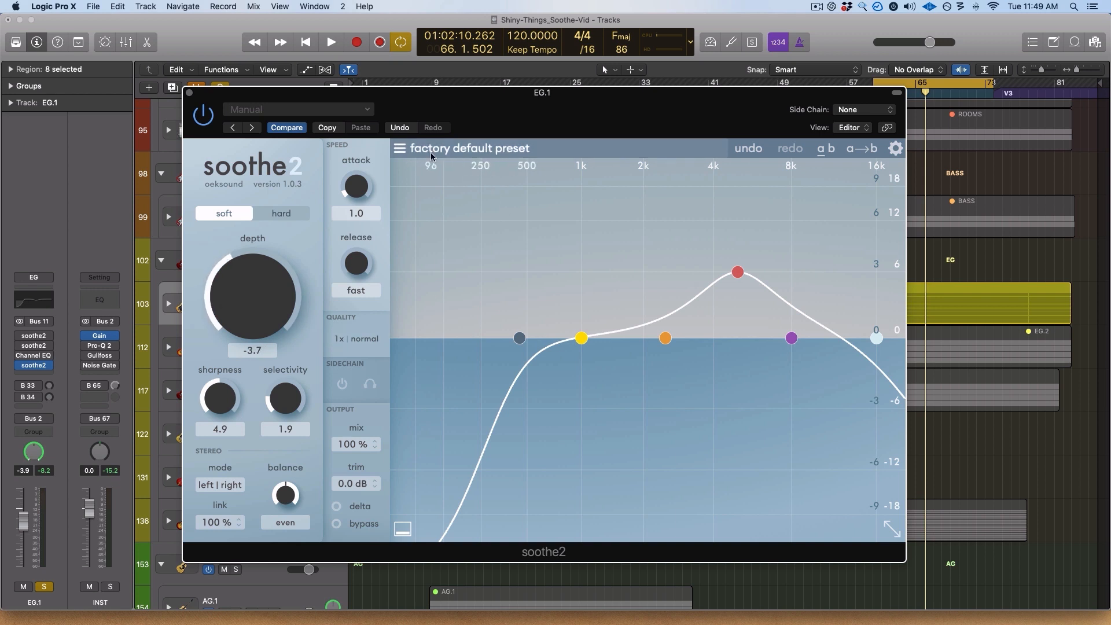
- Load the Flat start preset in the new soothe2 and raise the depth to 8.6
click(489, 150)
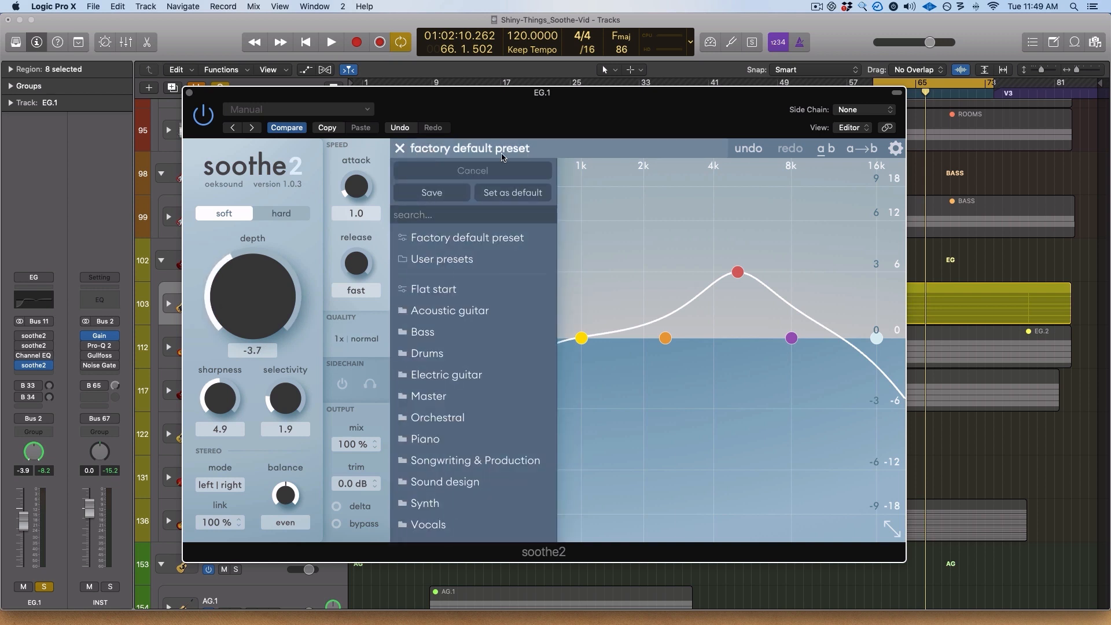
click(438, 292)
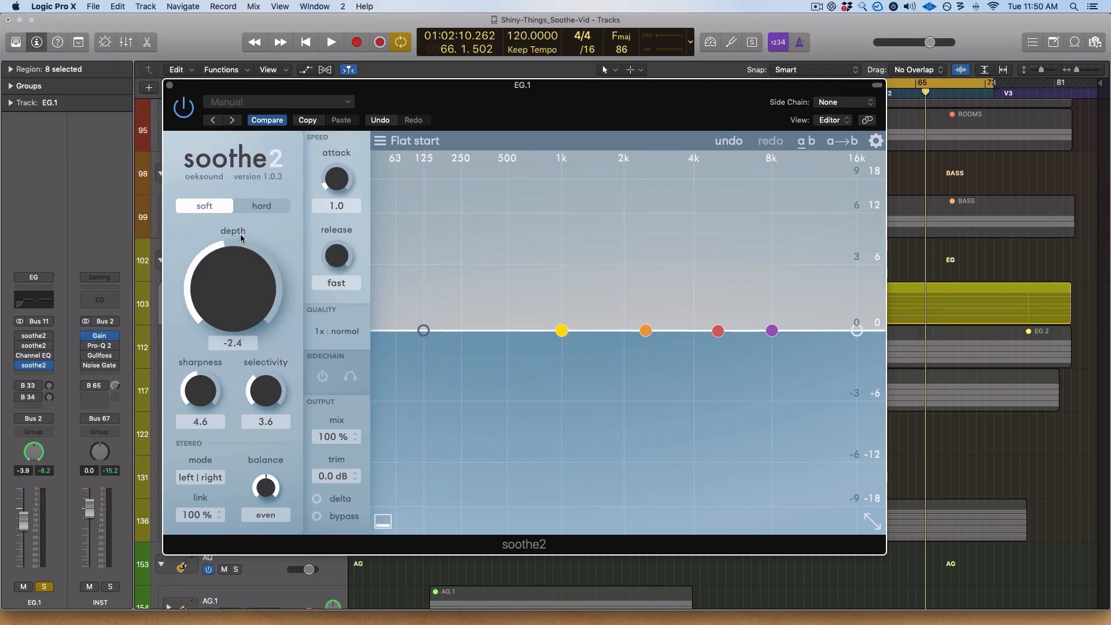
mouse_move(247, 226)
mouse_down()
mouse_move(246, 153)
mouse_move(253, 211)
mouse_up()
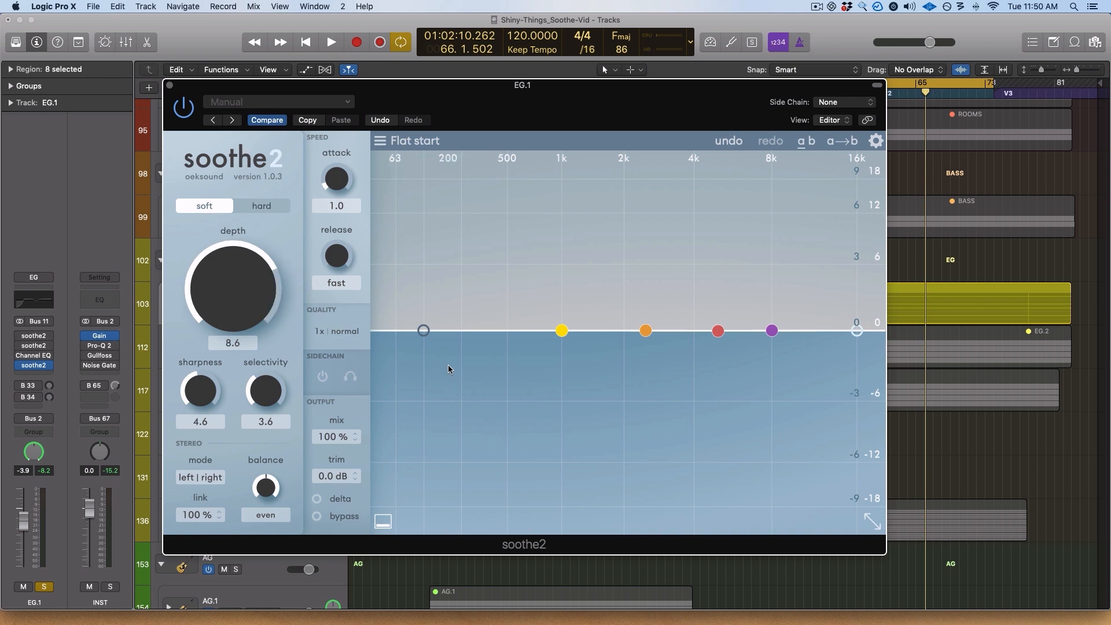
- Move band 1 to 737 Hz and 0.1 dB in listen mode, then switch listen off
click(559, 333)
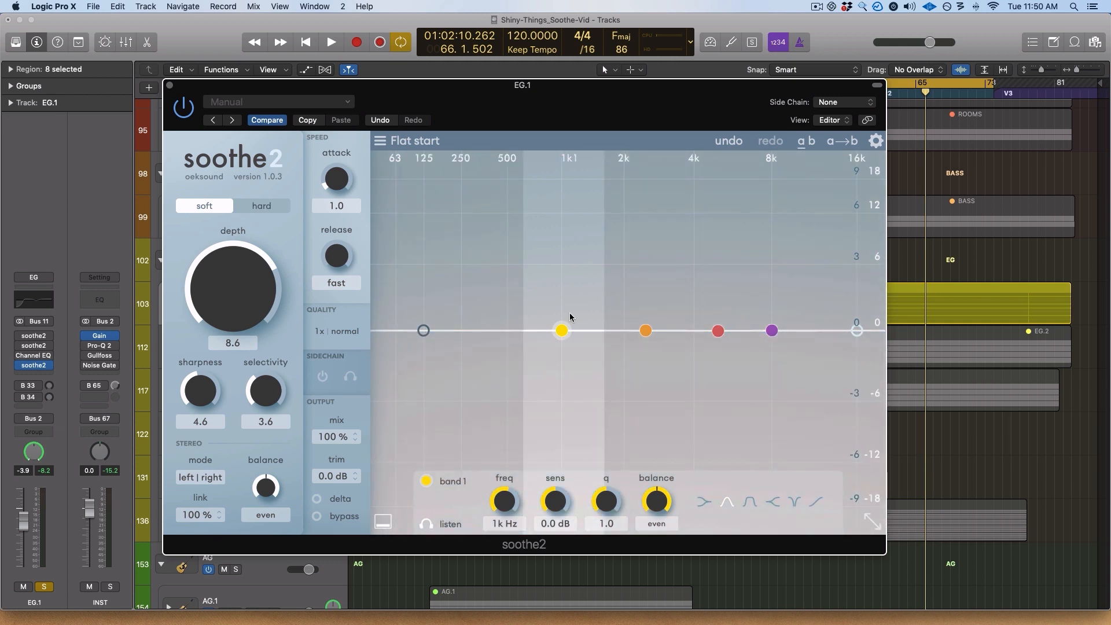
mouse_move(563, 328)
mouse_down()
mouse_move(566, 291)
mouse_move(518, 340)
mouse_move(611, 349)
mouse_move(517, 337)
mouse_move(545, 340)
mouse_up()
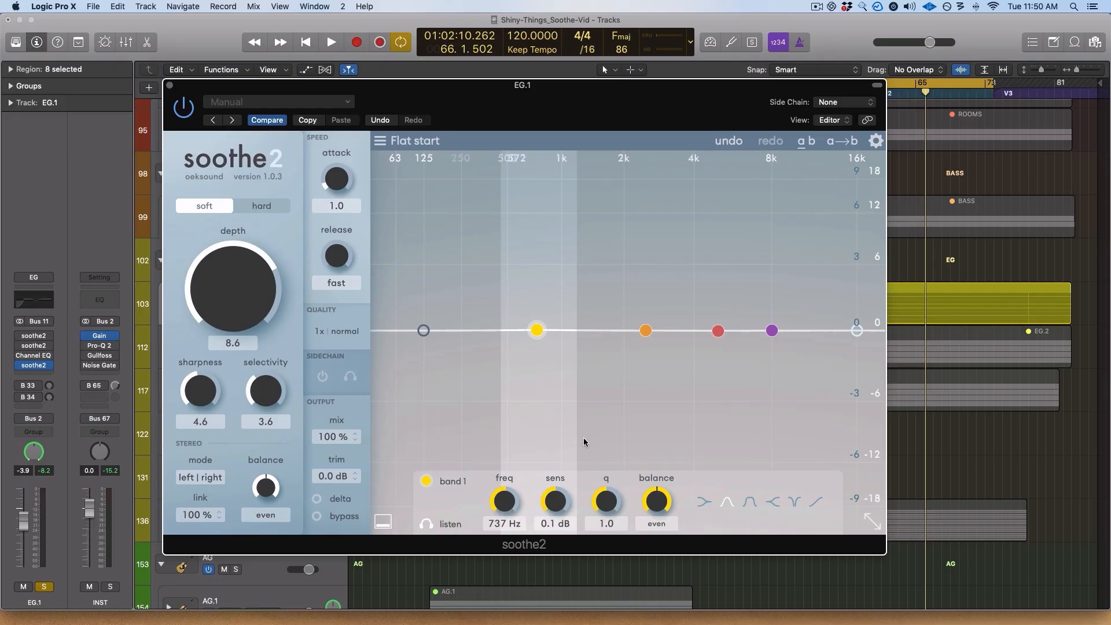
click(428, 525)
- Bypass the new soothe2, play the guitar without it, then stop playback and re-enable the plug-in
mouse_move(654, 104)
mouse_down()
mouse_move(538, 97)
mouse_move(616, 123)
mouse_move(659, 98)
mouse_up()
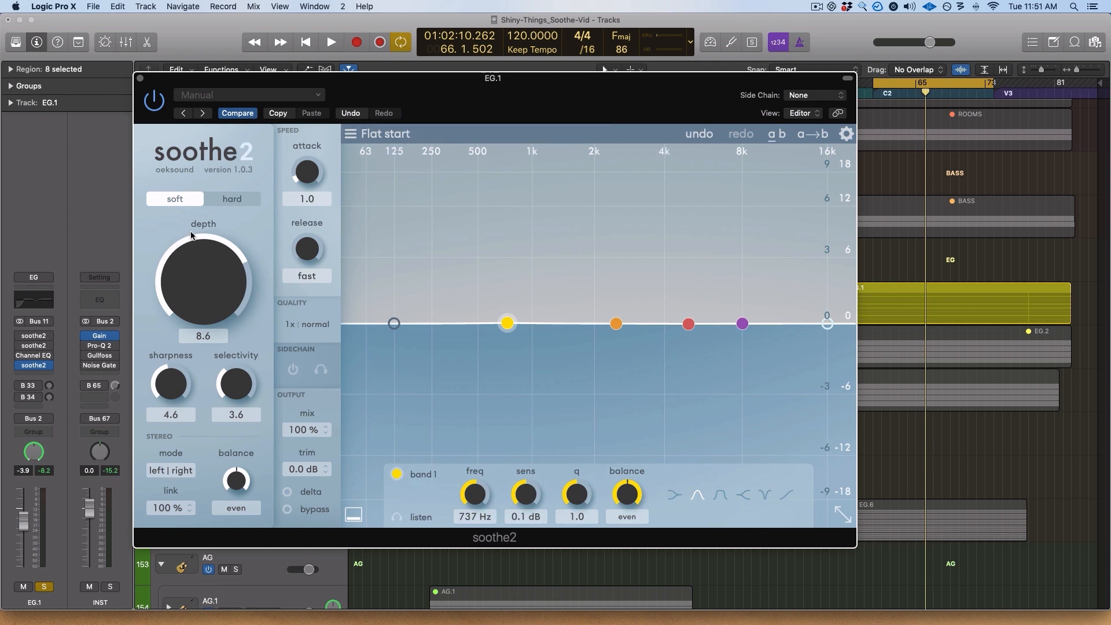
click(161, 102)
key(space)
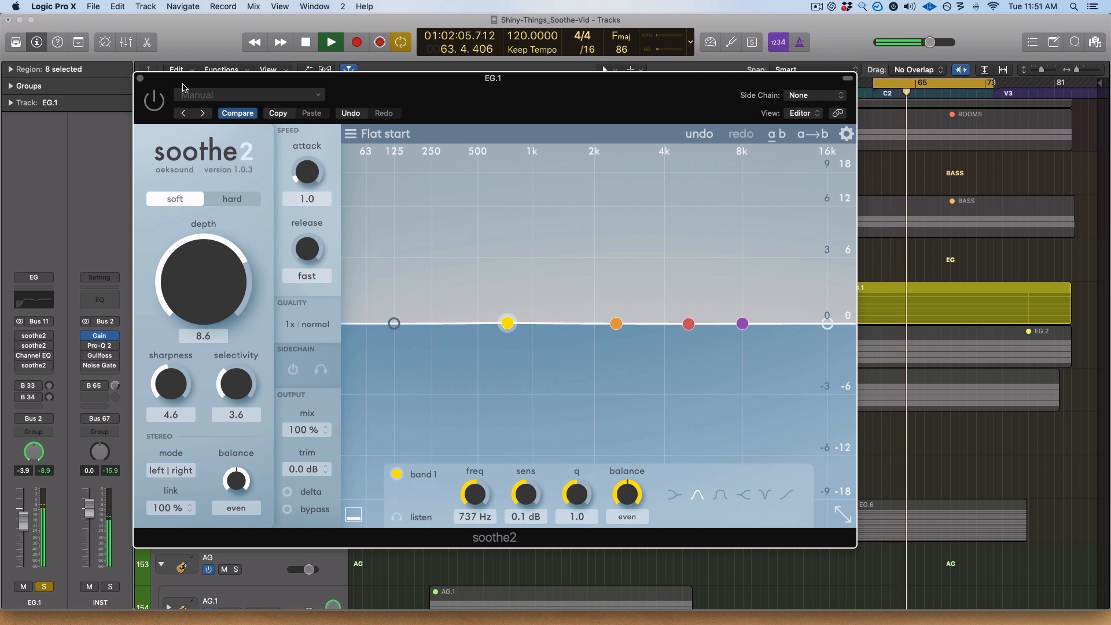
key(space)
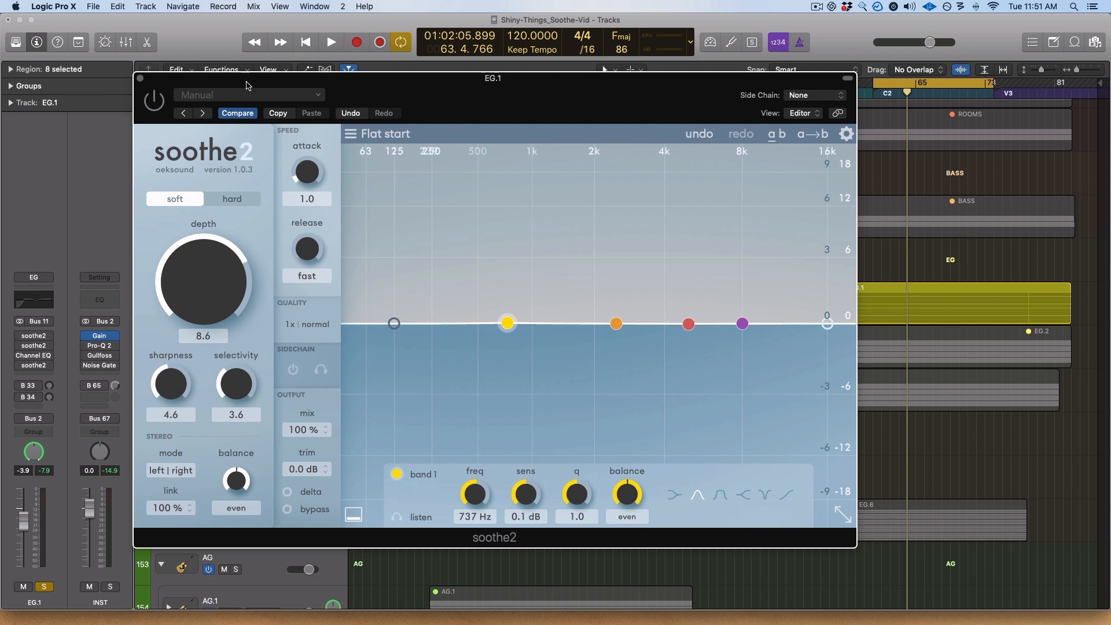
click(154, 100)
- Sweep band 1 in listen mode during playback, leaving it at 711 Hz and 0.0 dB with a q of 1.3
drag(507, 322, 480, 323)
click(396, 517)
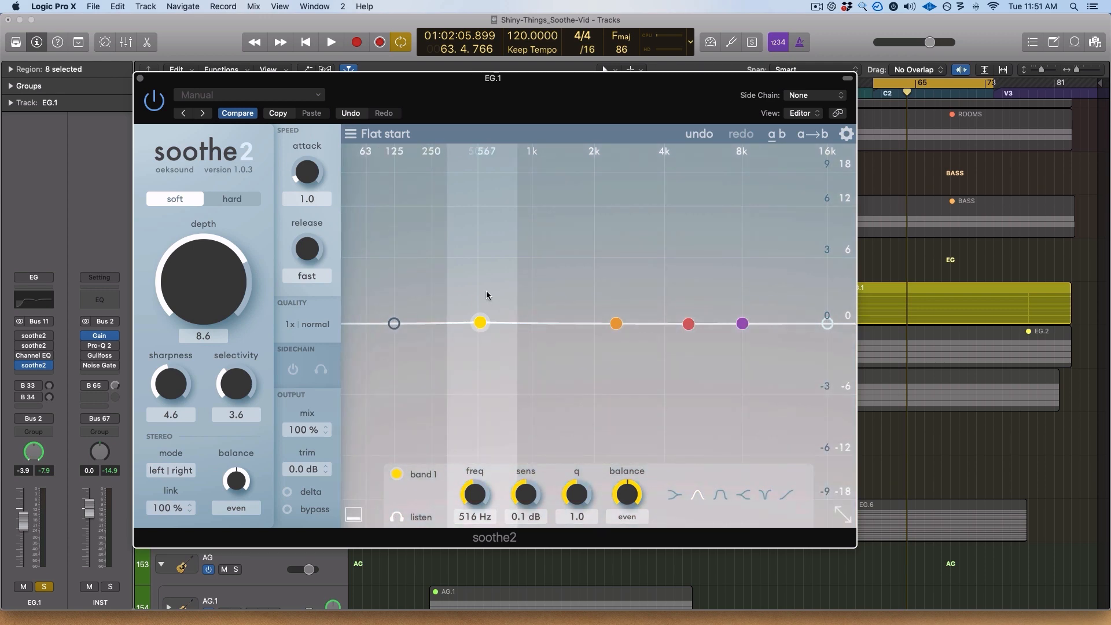
key(space)
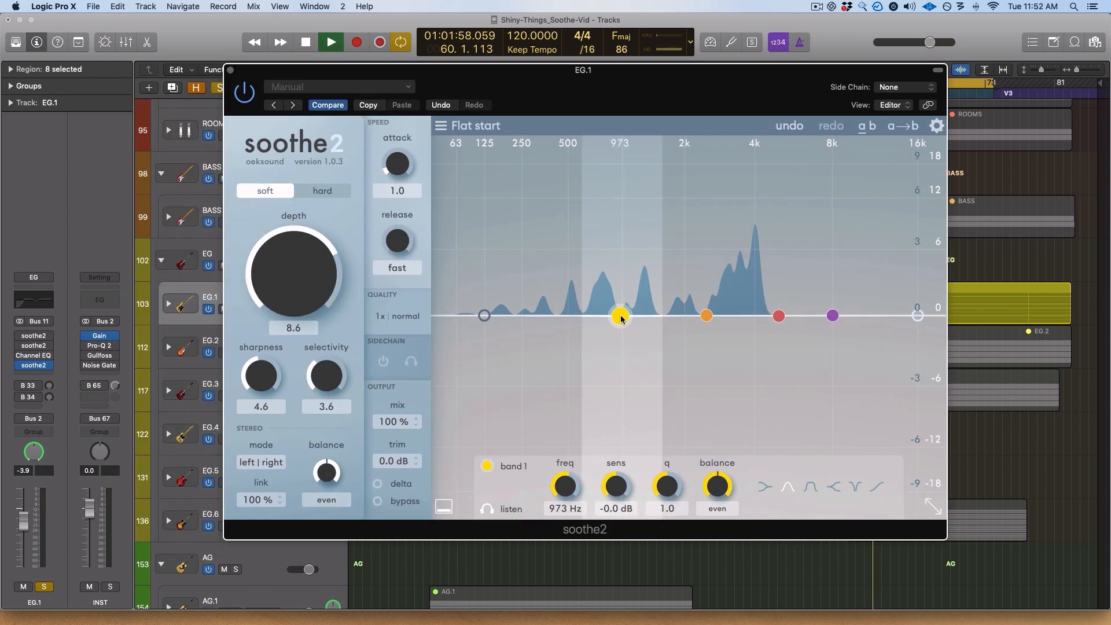
drag(619, 316, 594, 315)
key(space)
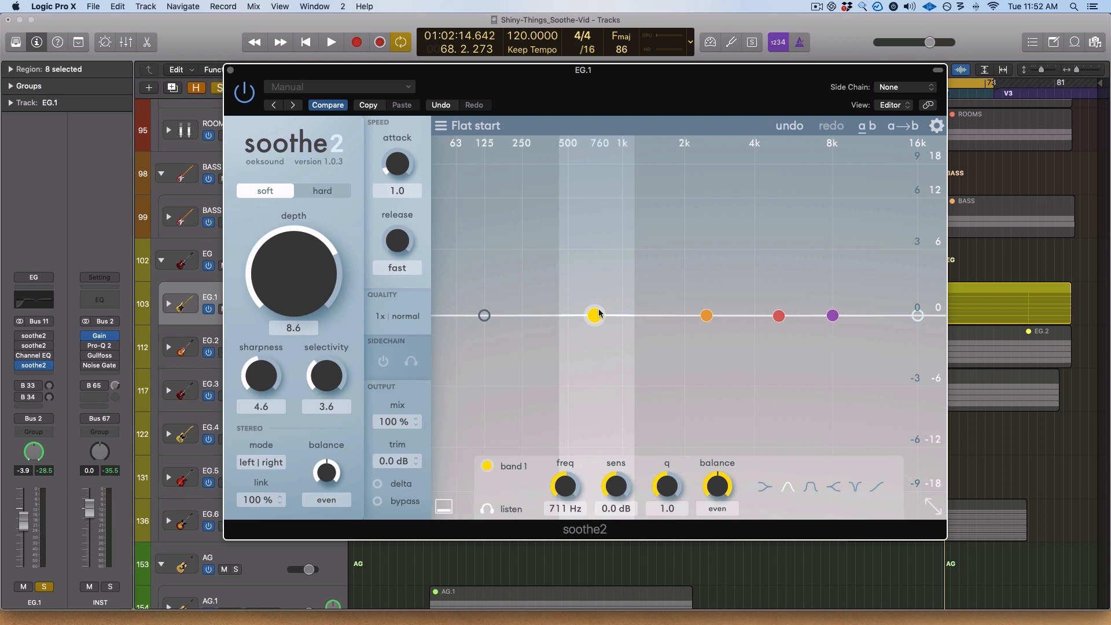
key(space)
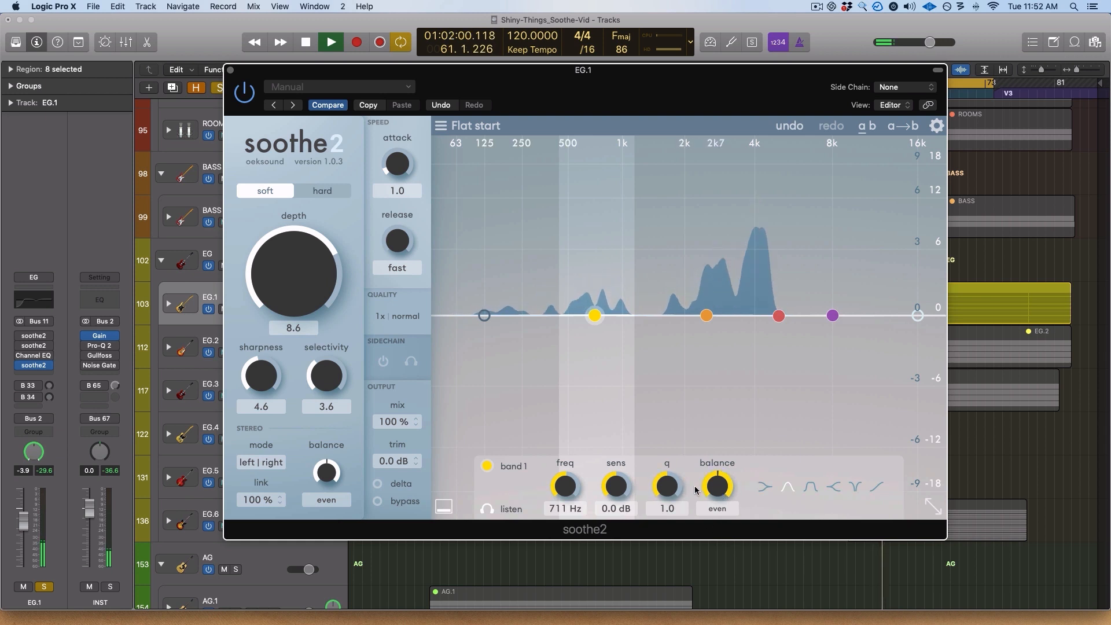
mouse_move(679, 487)
mouse_down()
mouse_move(659, 466)
mouse_move(663, 502)
mouse_move(665, 481)
mouse_up()
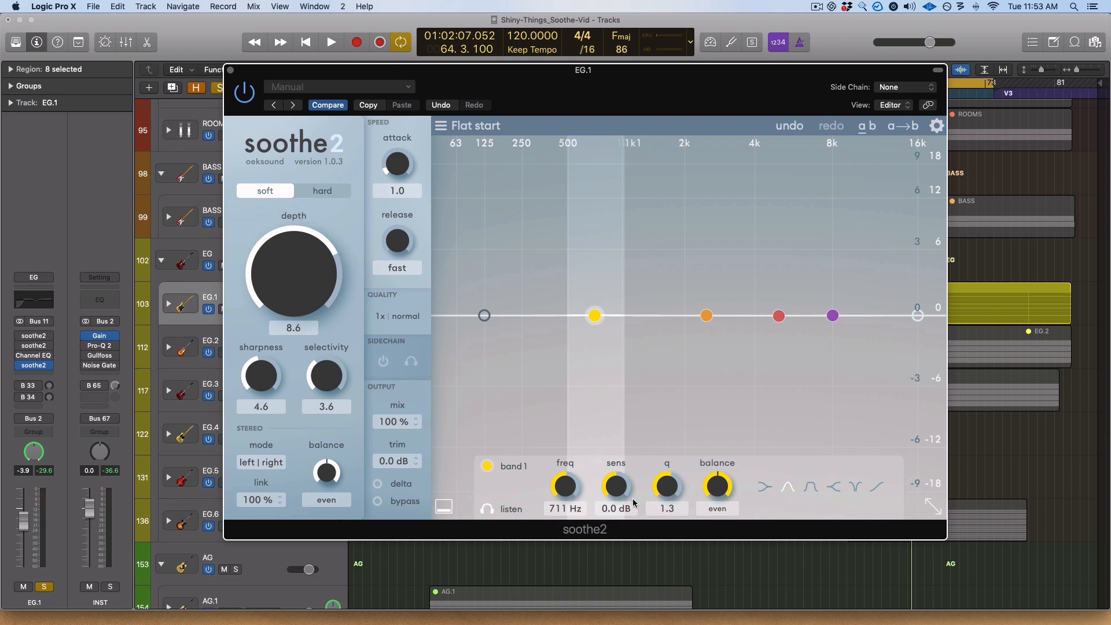
- Raise band 1's sensitivity to 8.1 dB and 11 dB during playback, settling on 9.3 dB before stopping
key(space)
drag(618, 491, 618, 449)
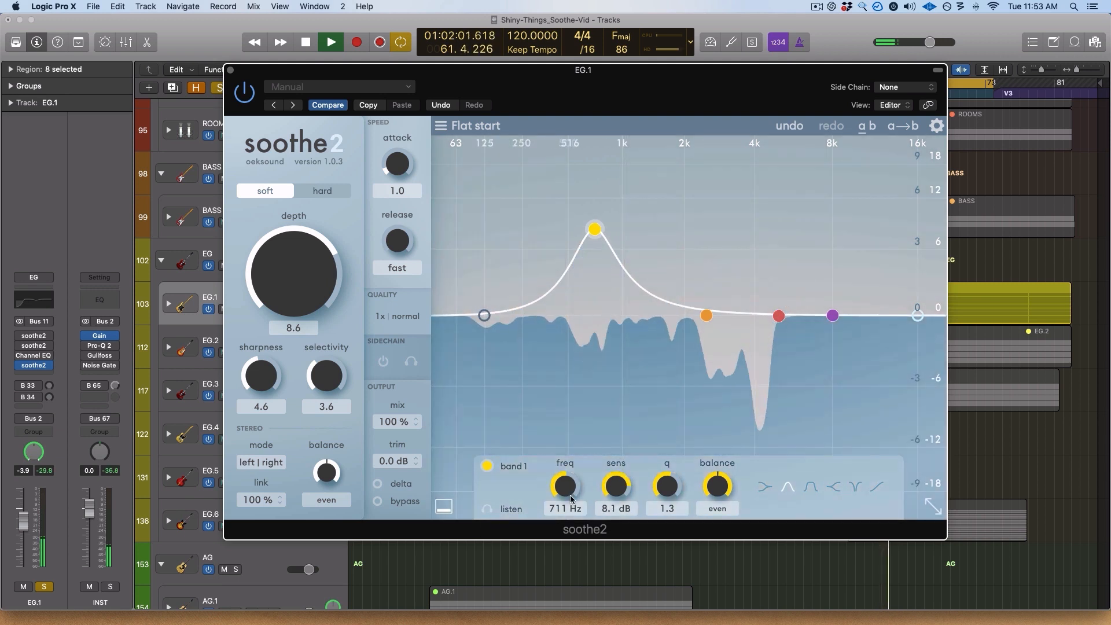
drag(616, 489, 611, 460)
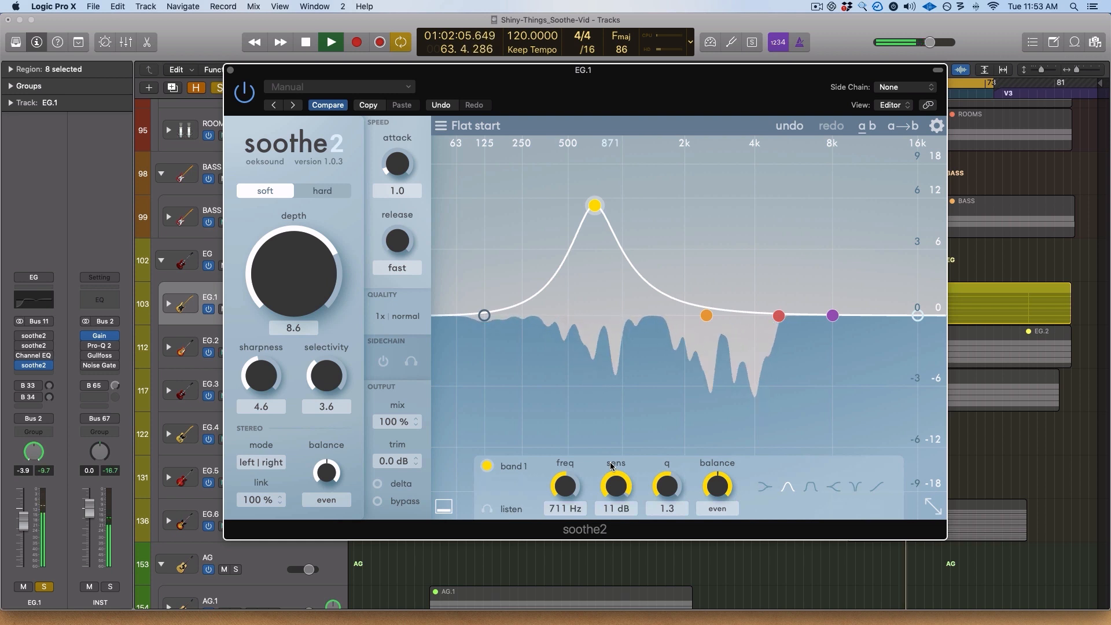
drag(611, 461, 613, 475)
key(space)
drag(613, 93, 615, 102)
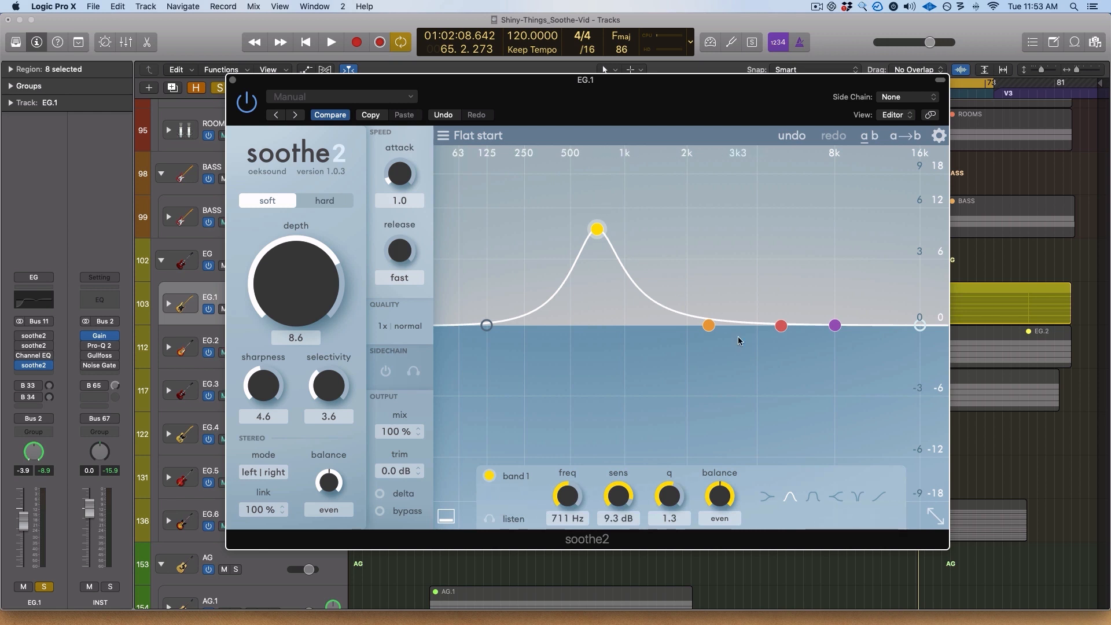
- Sweep band 2 in listen mode during playback, moving it to 1.9 kHz and 2.2 dB before stopping
click(710, 325)
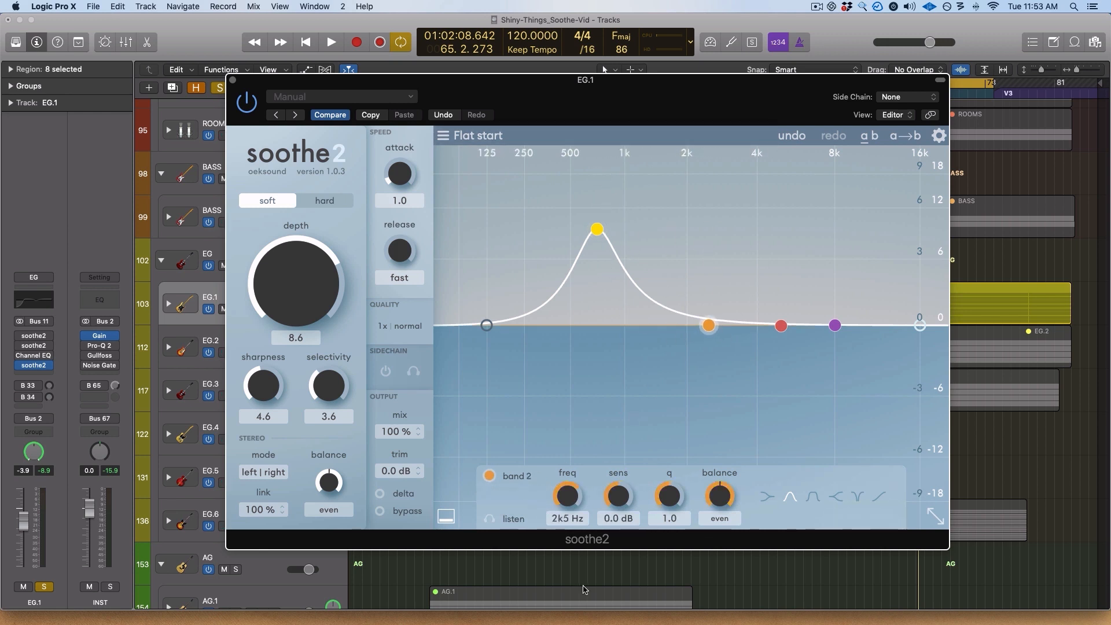
key(space)
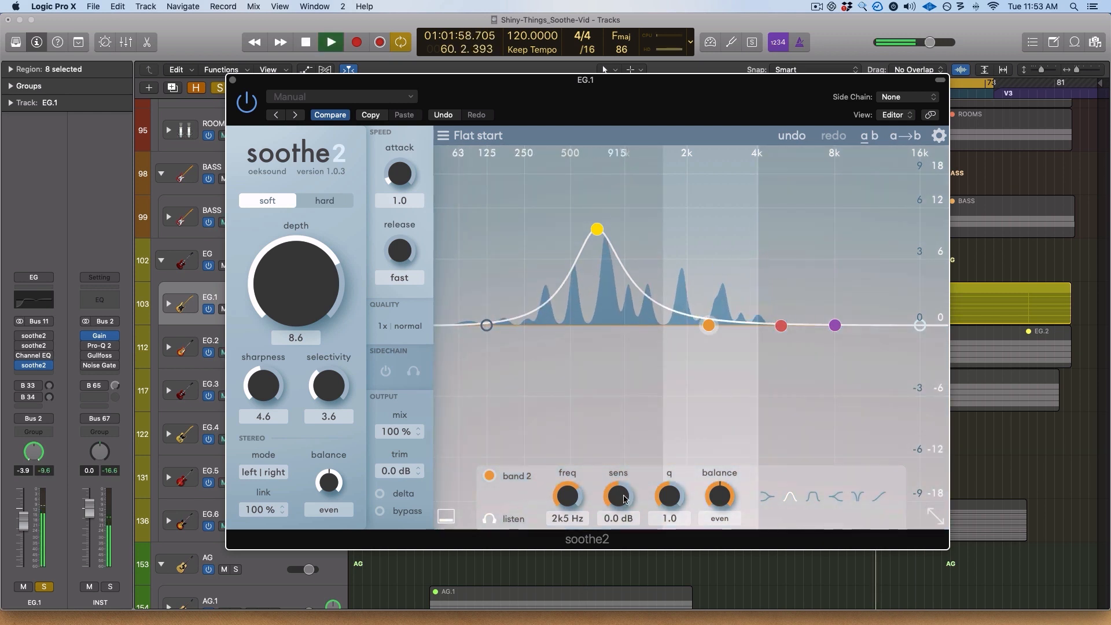
mouse_move(709, 325)
mouse_down()
mouse_move(689, 324)
mouse_move(677, 298)
mouse_move(726, 306)
mouse_move(541, 309)
mouse_move(682, 307)
mouse_up()
key(space)
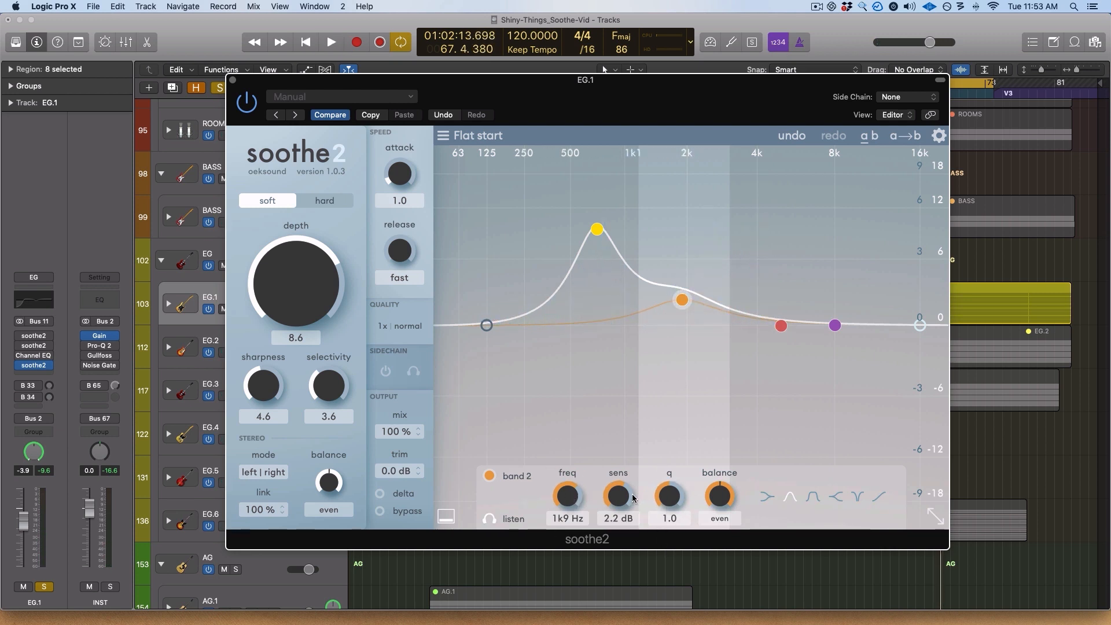
- Set band 2's q to 1.5 and its sensitivity to 2.6 dB during playback, then stop
key(space)
mouse_move(661, 492)
mouse_down()
mouse_move(662, 471)
mouse_move(663, 487)
mouse_move(618, 471)
mouse_move(617, 453)
mouse_move(621, 499)
mouse_up()
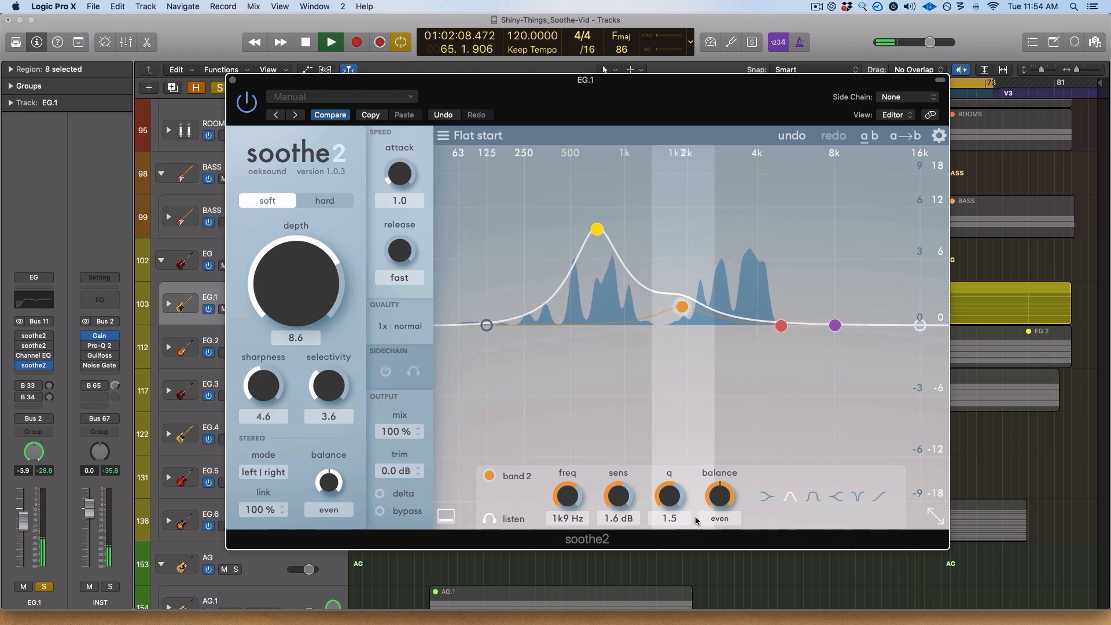
drag(618, 499, 617, 493)
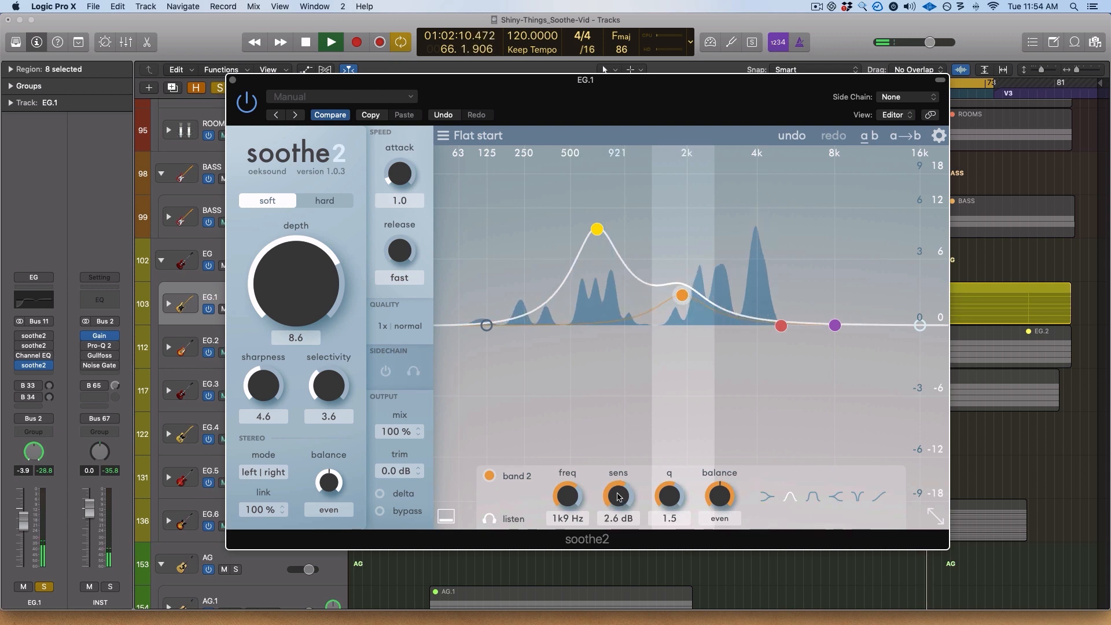
key(space)
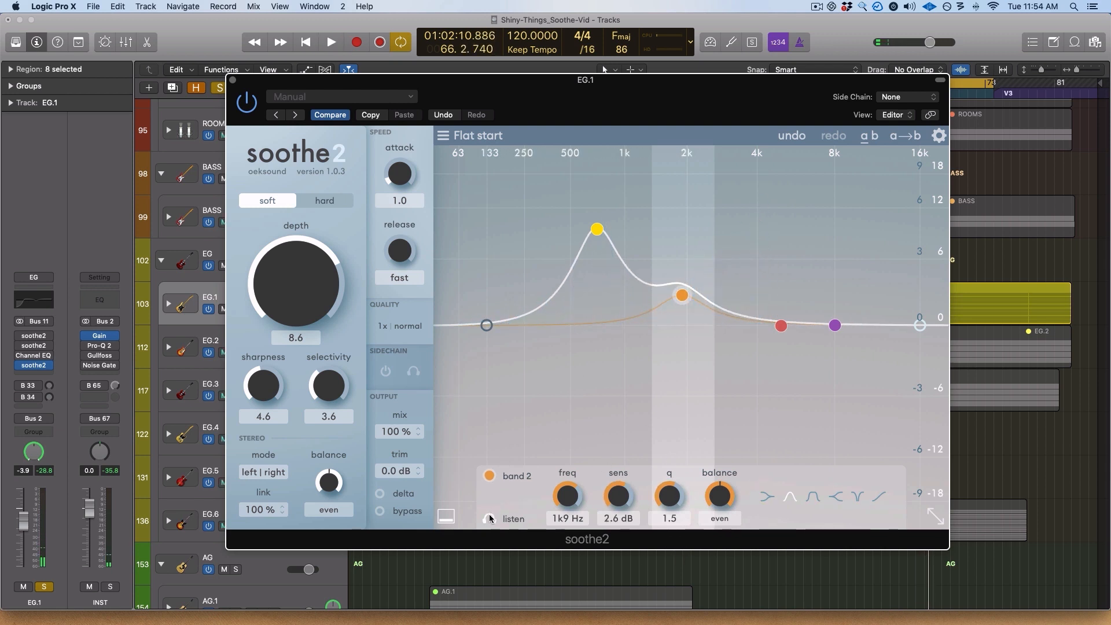
- Switch off band 2's listen mode, play the guitar with both bands active, then stop playback
key(space)
drag(752, 84, 745, 57)
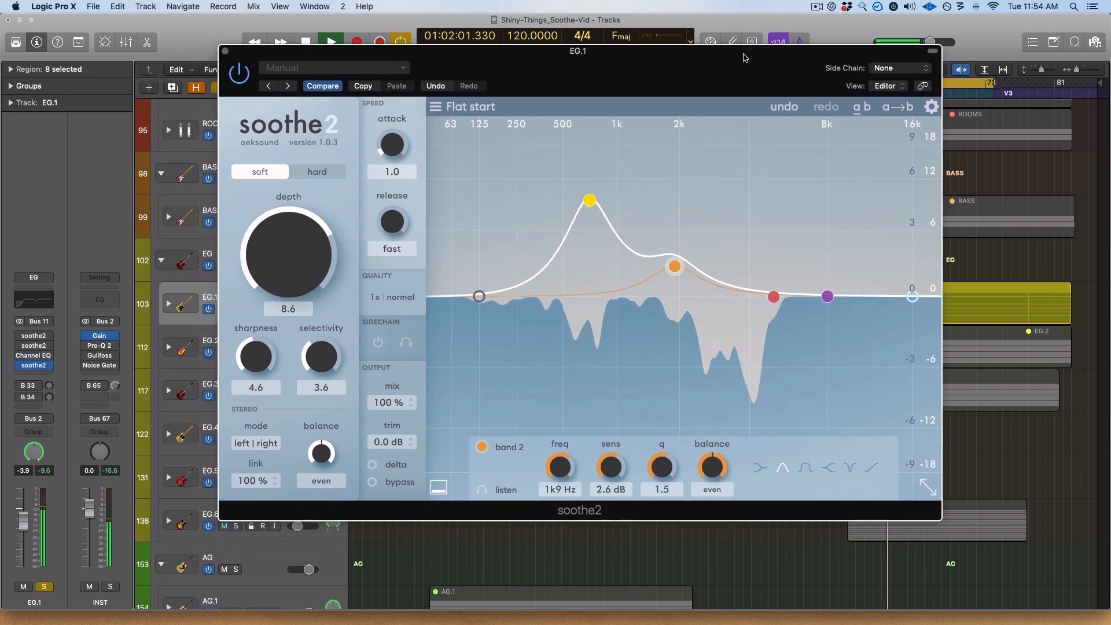
drag(744, 57, 742, 62)
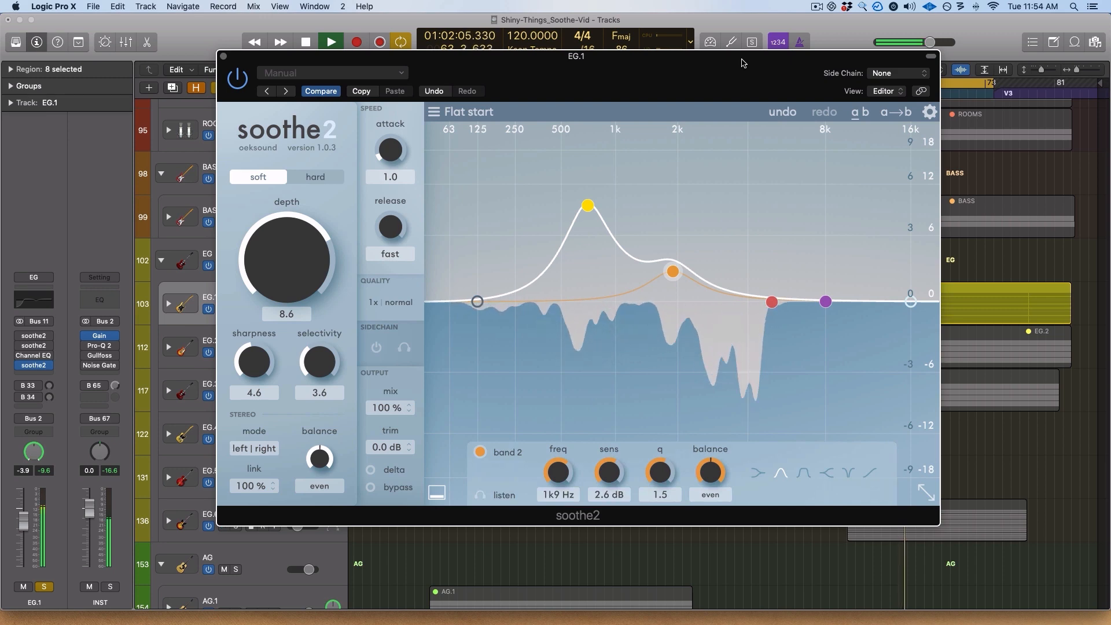
key(space)
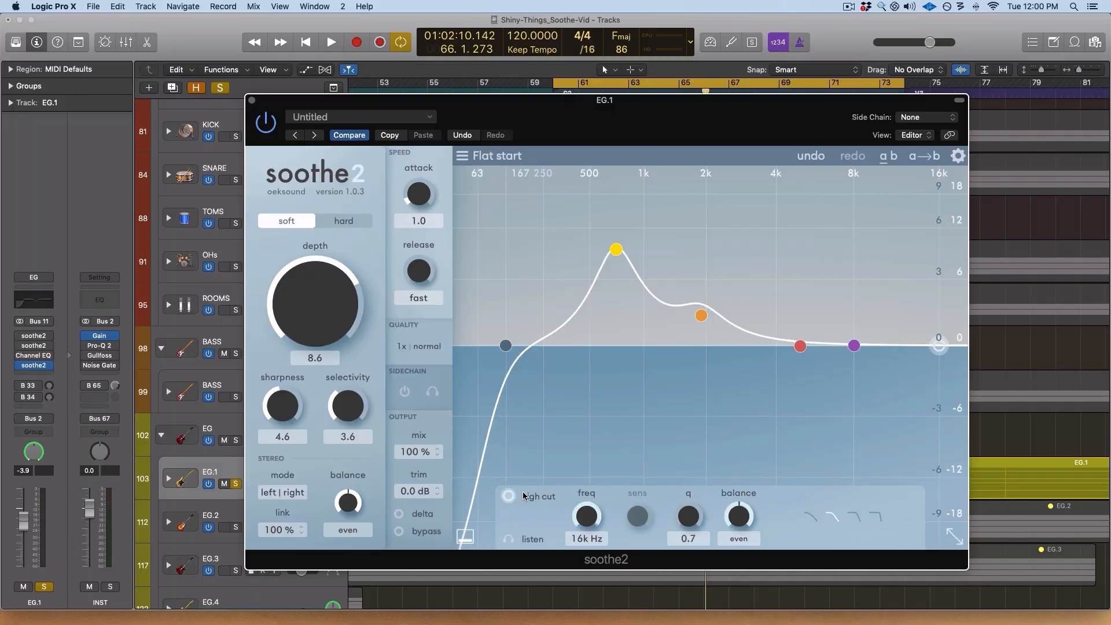
- Enable the high cut, nudge the low cut slightly higher and lower the high cut to 3.4 kHz during playback
click(510, 496)
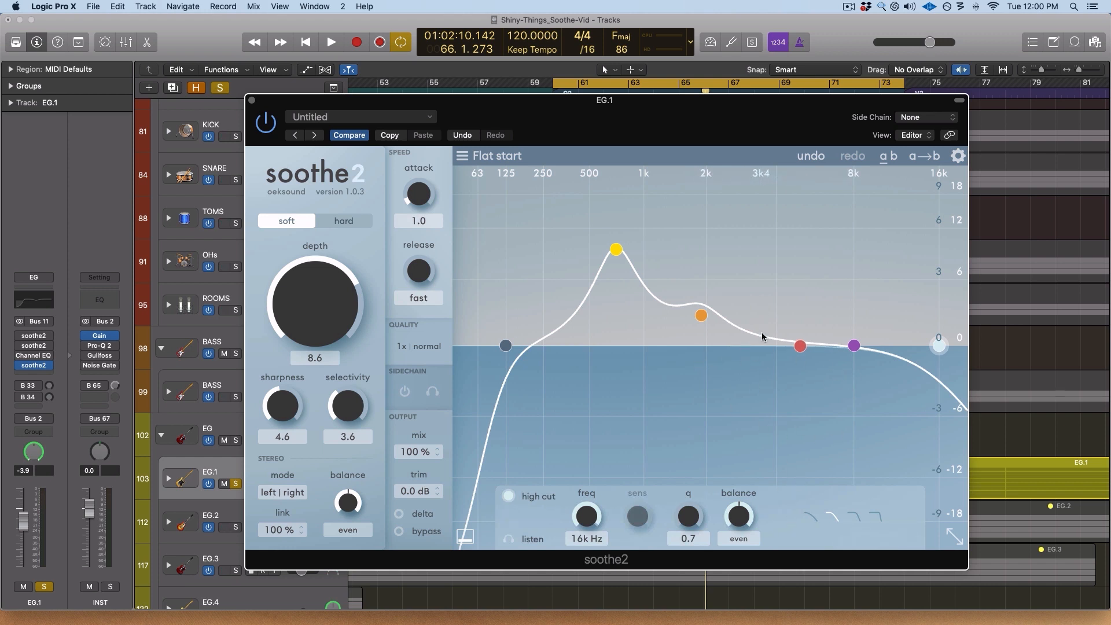
drag(528, 106, 535, 108)
key(space)
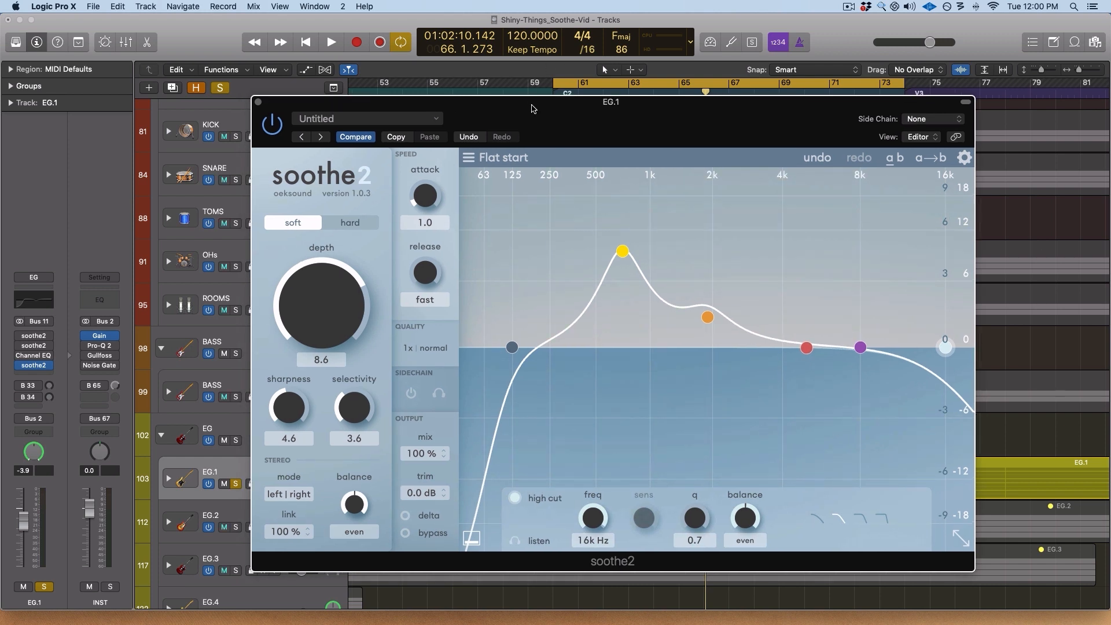
mouse_move(512, 347)
mouse_down()
mouse_move(548, 351)
mouse_move(522, 353)
mouse_up()
drag(947, 348, 772, 350)
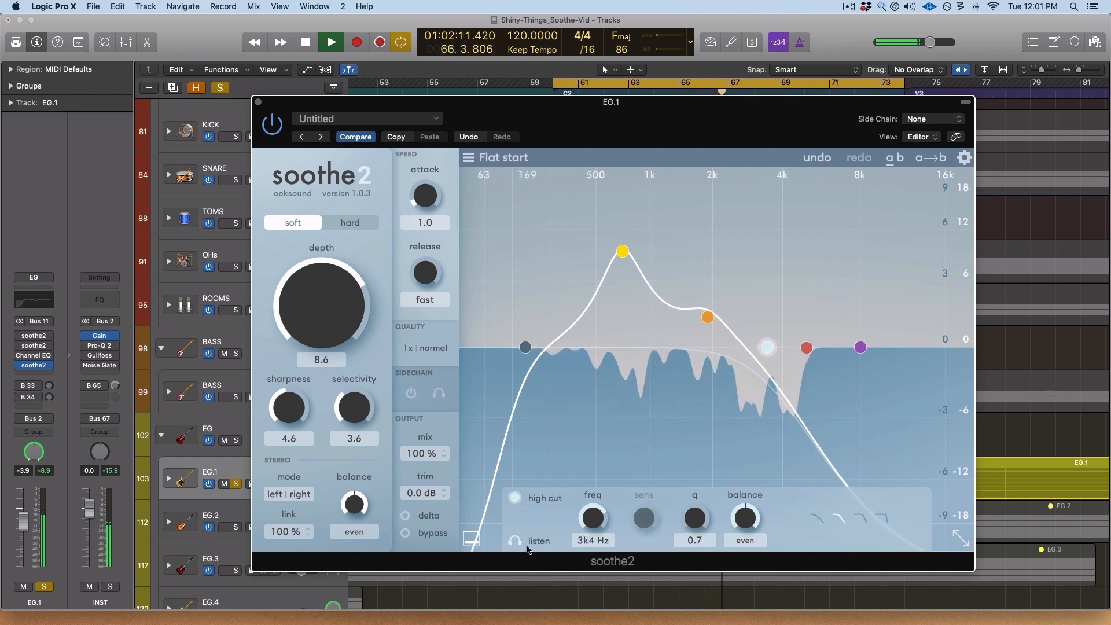
- Audition the high cut at 4.4 kHz in listen mode, settle on 3.5 kHz with listen off, then stop playback
mouse_move(766, 348)
mouse_down()
mouse_move(888, 349)
mouse_move(788, 349)
mouse_up()
key(space)
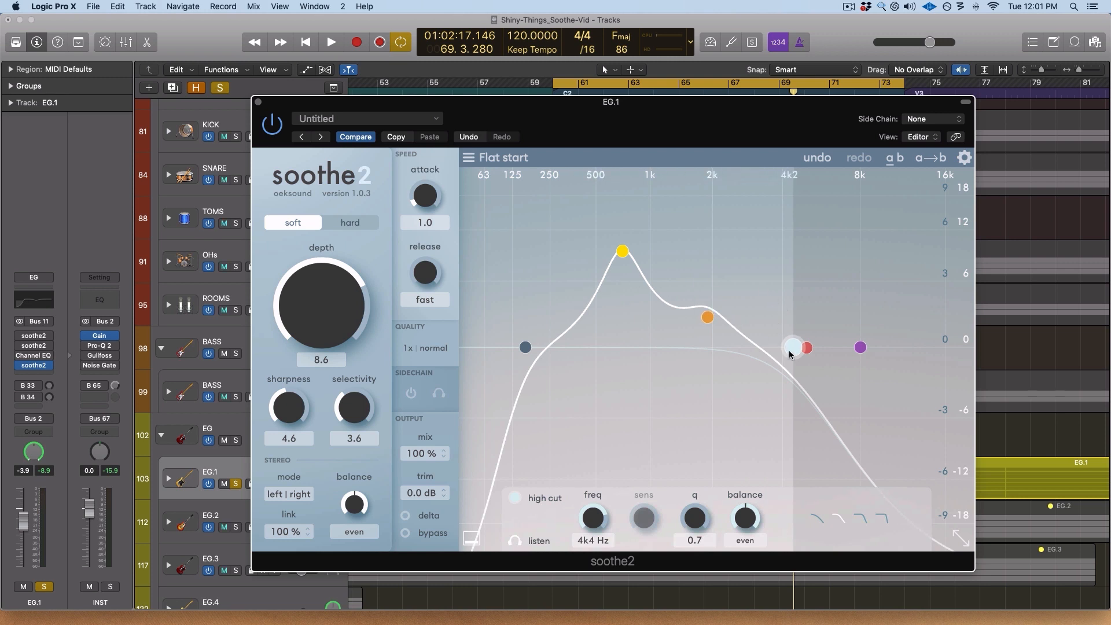
key(space)
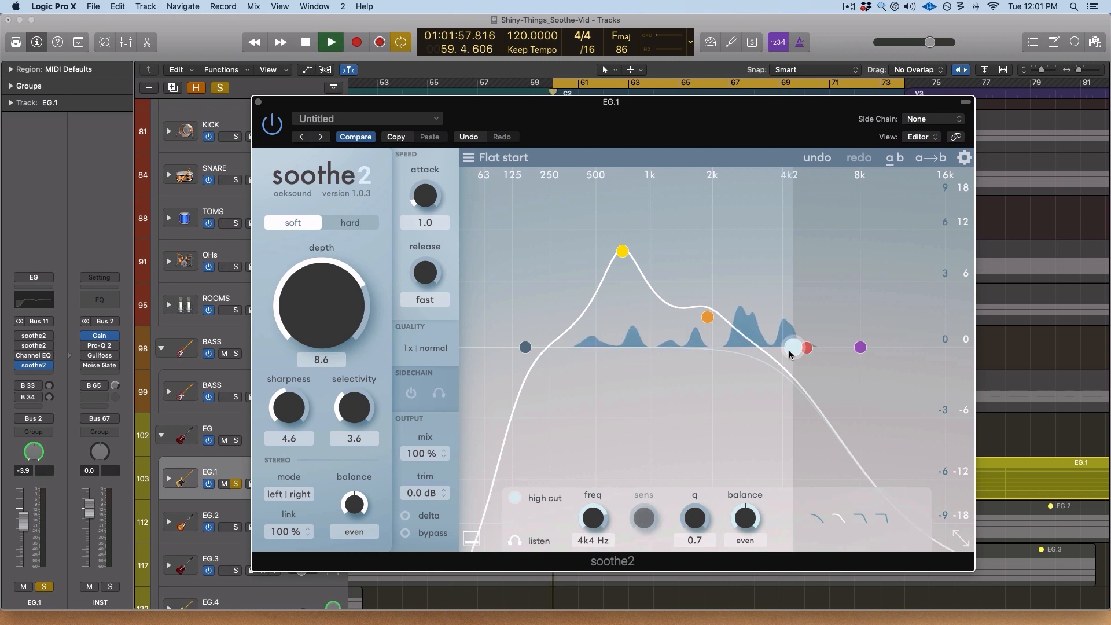
drag(790, 354, 768, 350)
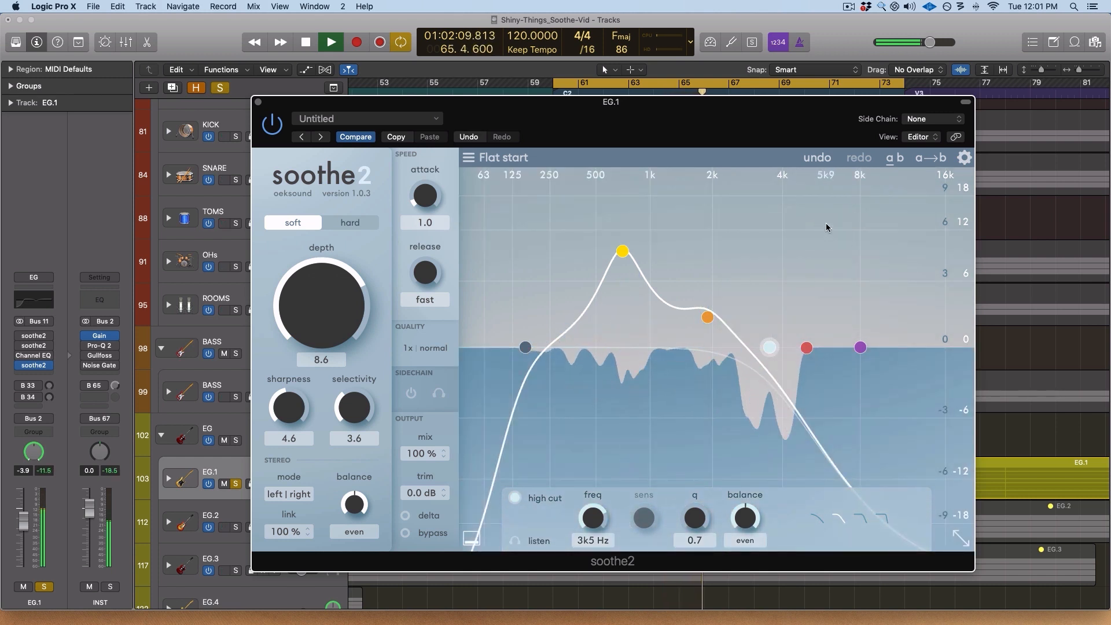
key(space)
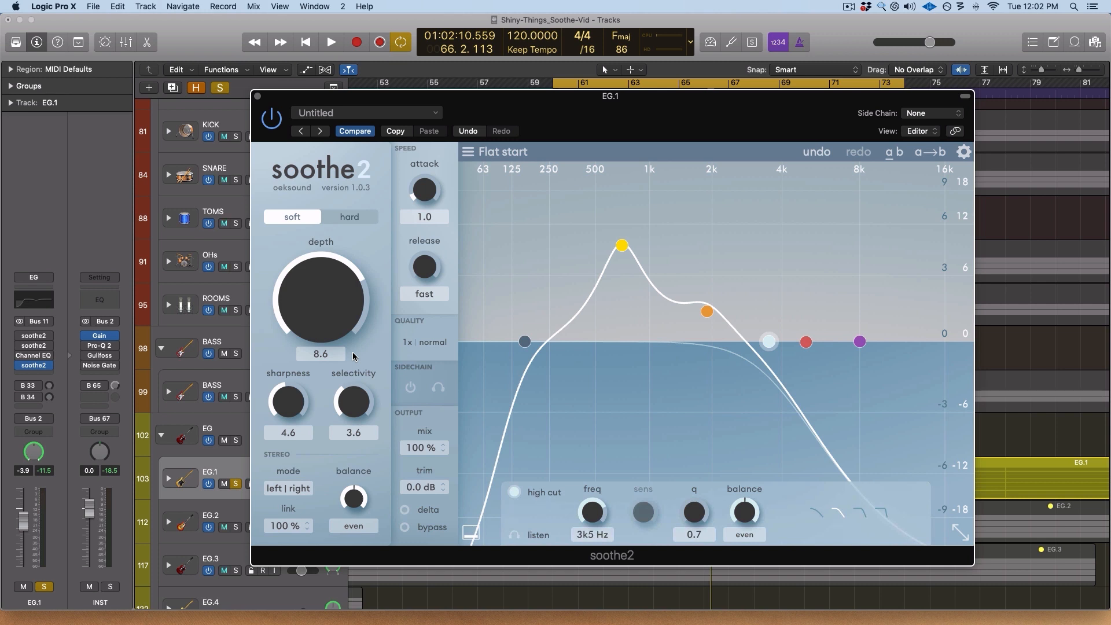
- Sweep the sharpness down and up, listen to it at 10.0 during playback, then stop
drag(288, 401, 294, 451)
drag(290, 407, 297, 311)
drag(297, 402, 286, 463)
key(space)
drag(302, 404, 298, 257)
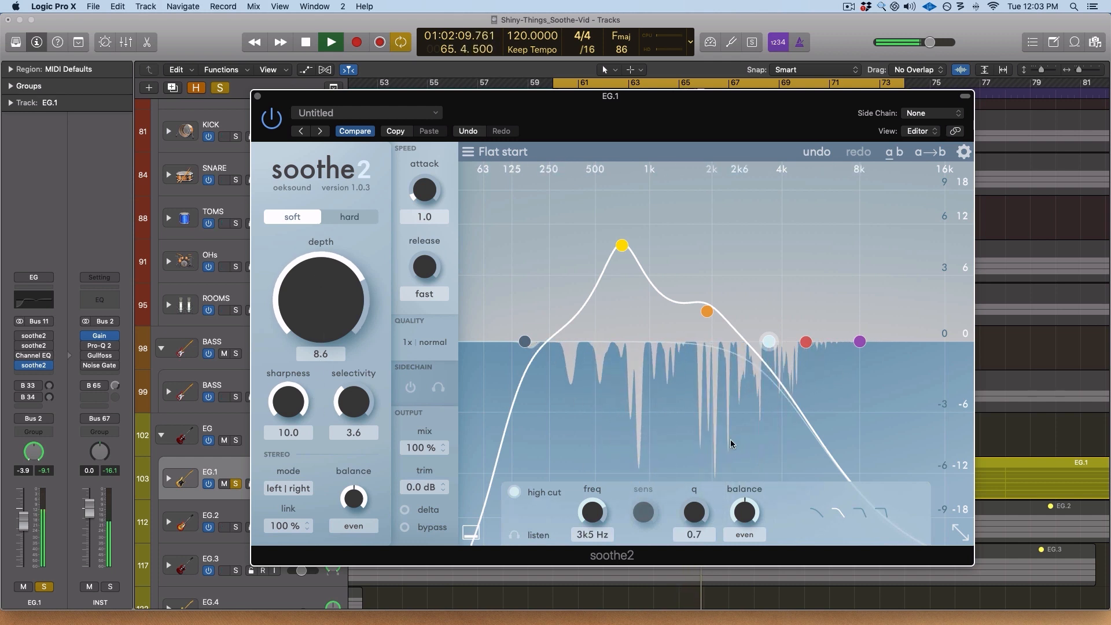
key(space)
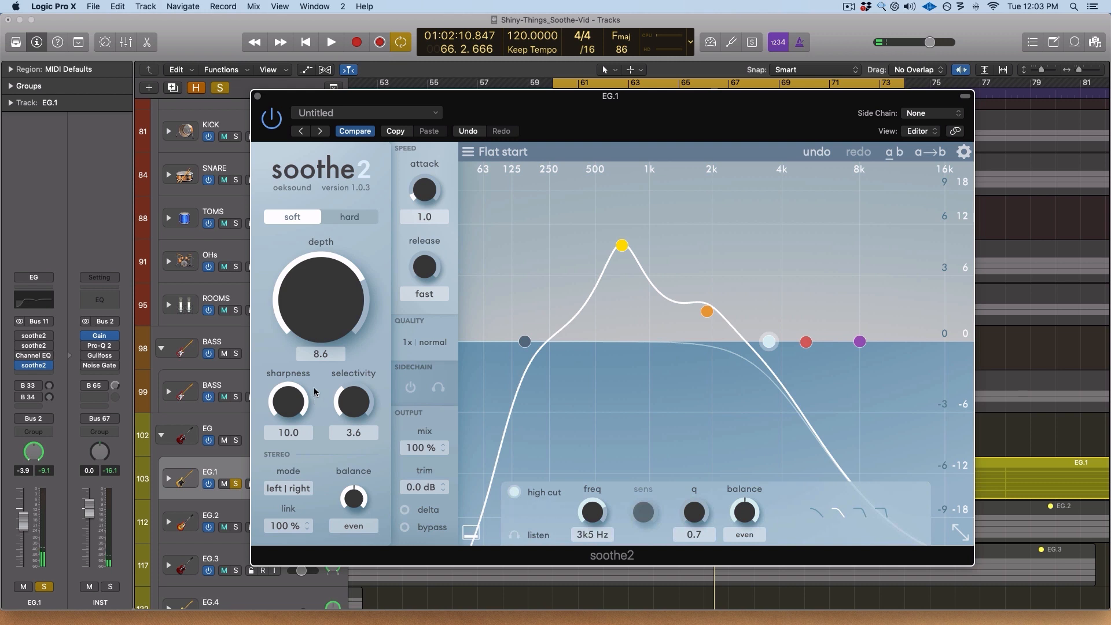
- Reduce the sharpness to 7.9 during playback, then stop
key(space)
mouse_move(289, 402)
mouse_down()
mouse_move(298, 432)
mouse_move(288, 430)
mouse_move(292, 397)
mouse_up()
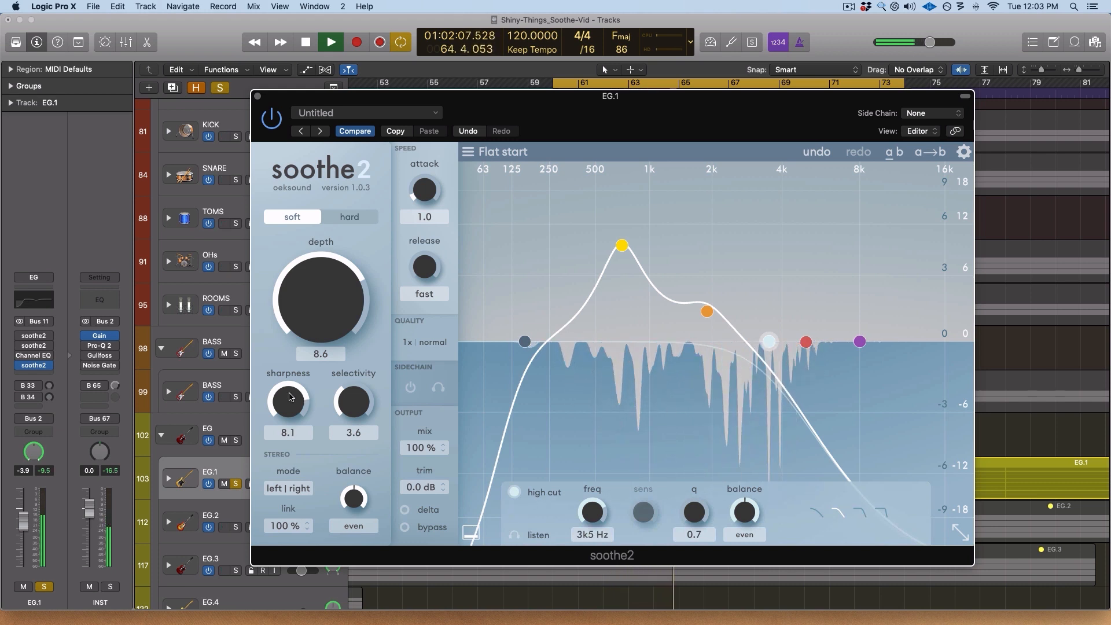
key(space)
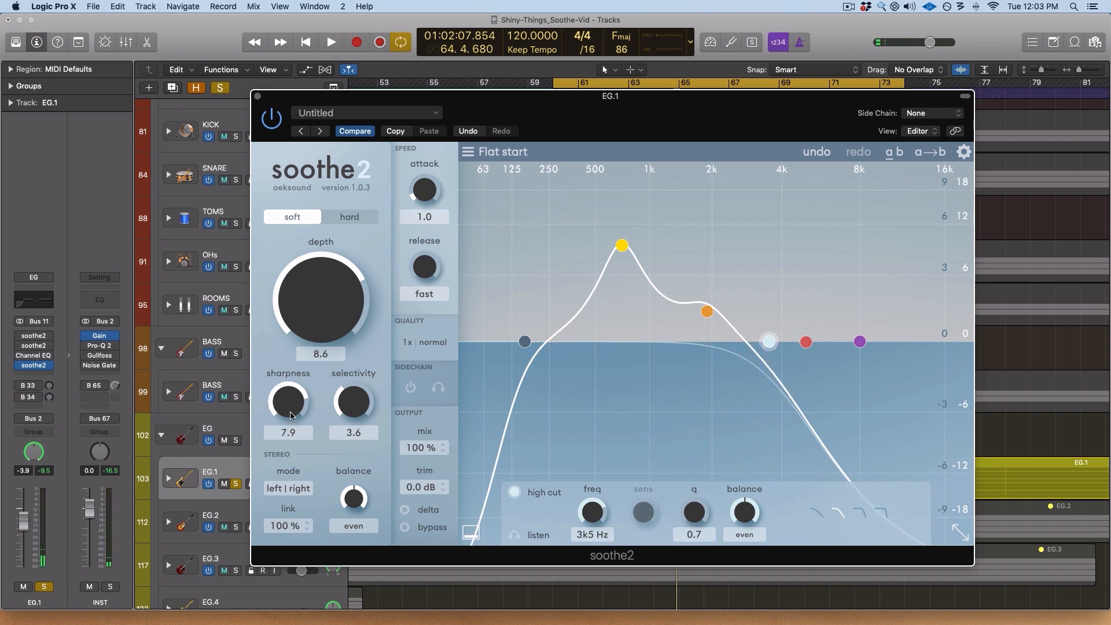
- Demonstrate the selectivity range by raising it to 7.3 and lowering it to 0.0
mouse_move(354, 401)
drag(350, 383, 348, 426)
drag(357, 353, 365, 352)
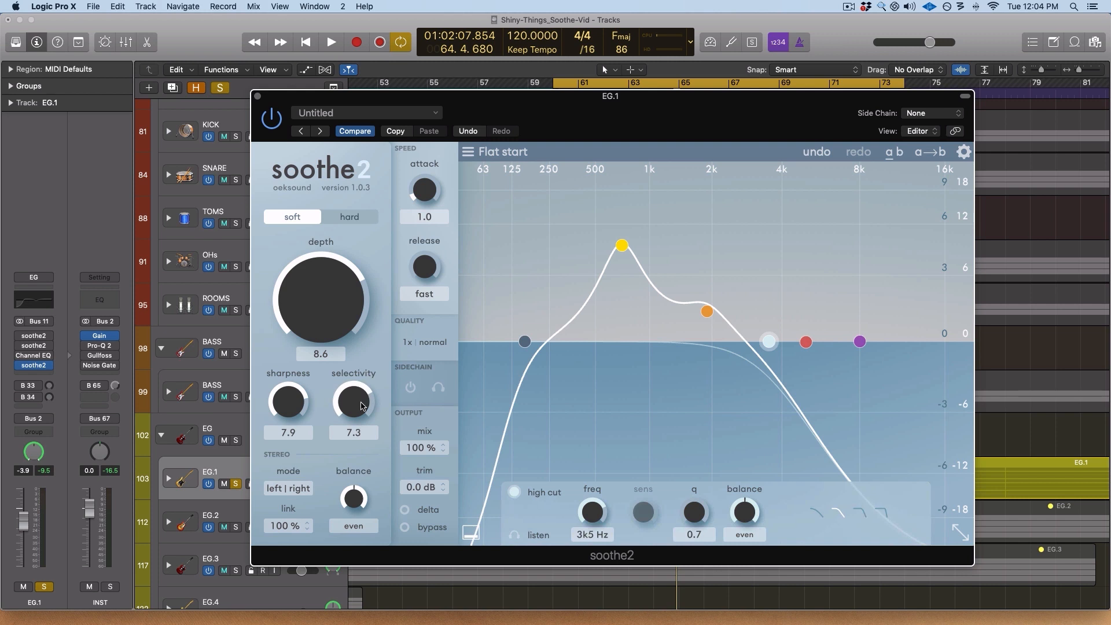
mouse_move(350, 434)
mouse_down()
mouse_move(349, 460)
mouse_move(349, 374)
mouse_move(349, 443)
mouse_up()
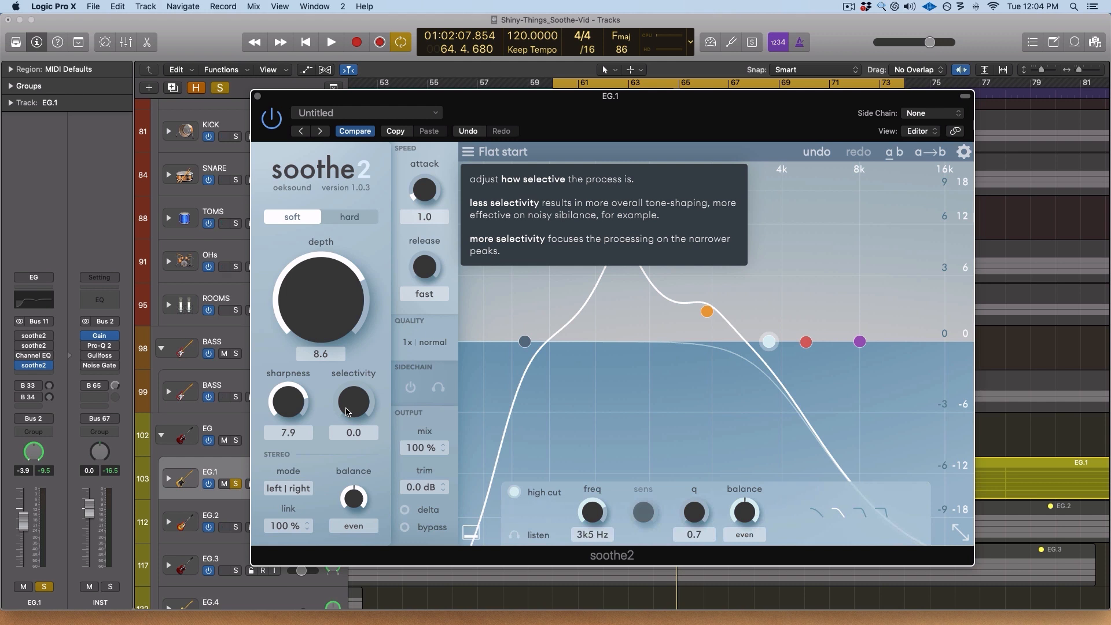
- Set the selectivity to 6.5 during playback, then stop
scroll(353, 403, up, 2)
key(space)
mouse_move(352, 402)
mouse_down()
mouse_move(353, 292)
mouse_move(356, 493)
mouse_move(369, 387)
mouse_move(357, 421)
mouse_move(360, 406)
mouse_up()
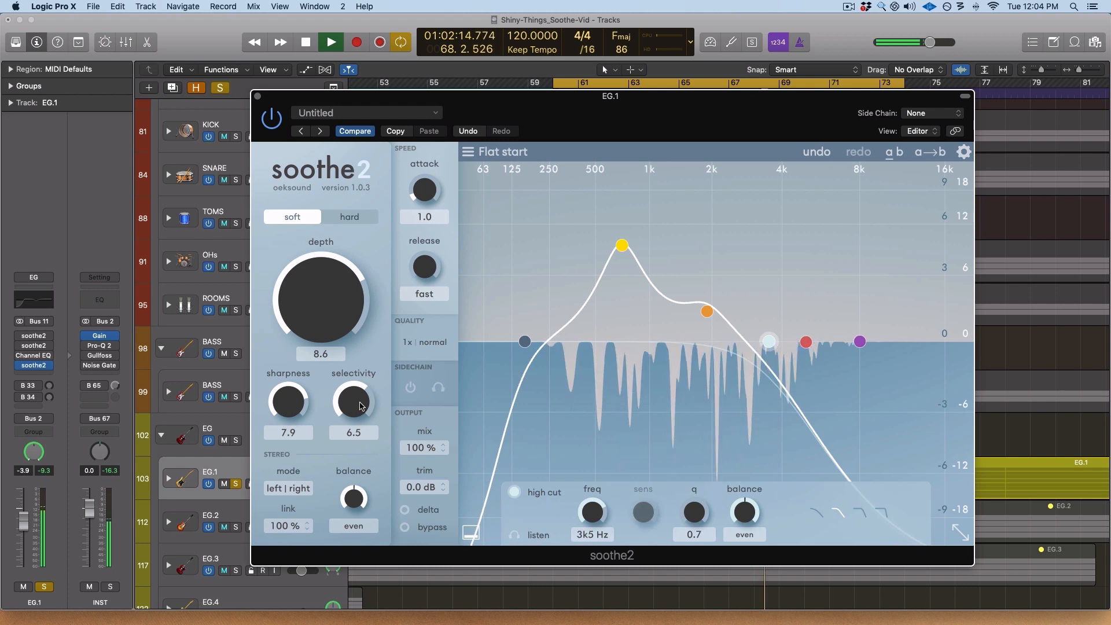
key(space)
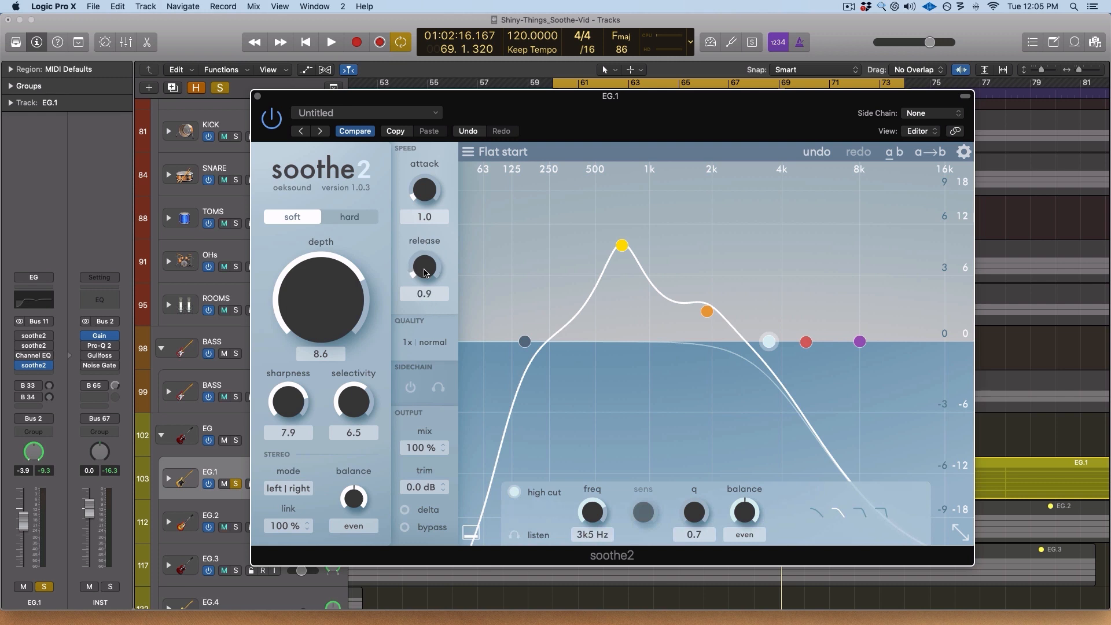
- Raise the release to slow during playback to hear the longer-lasting notches, then stop
key(space)
drag(426, 268, 442, 151)
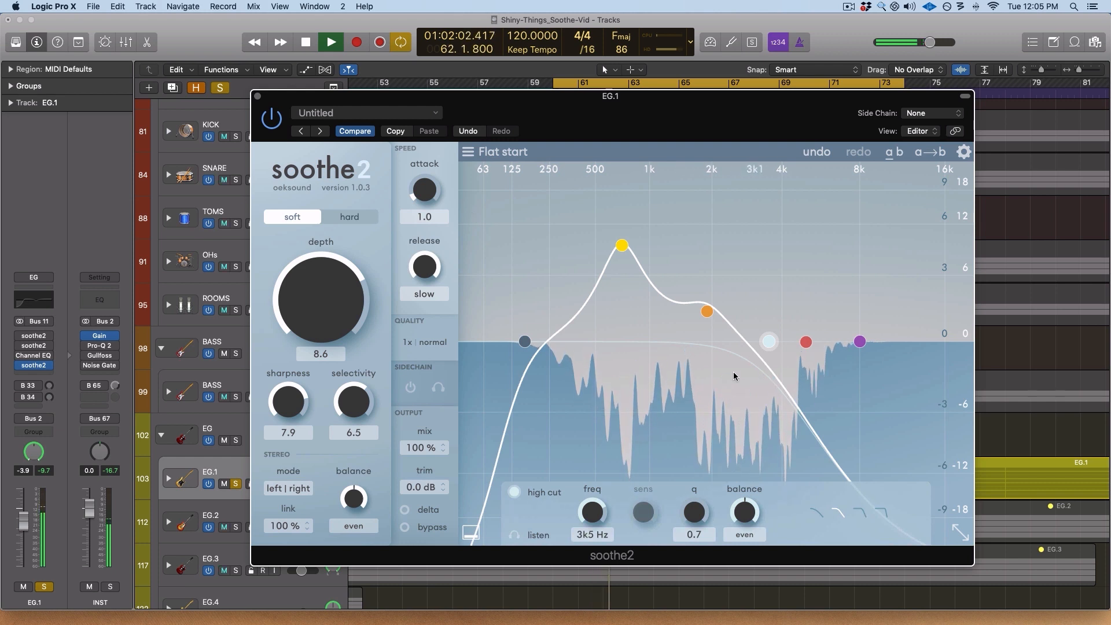
key(space)
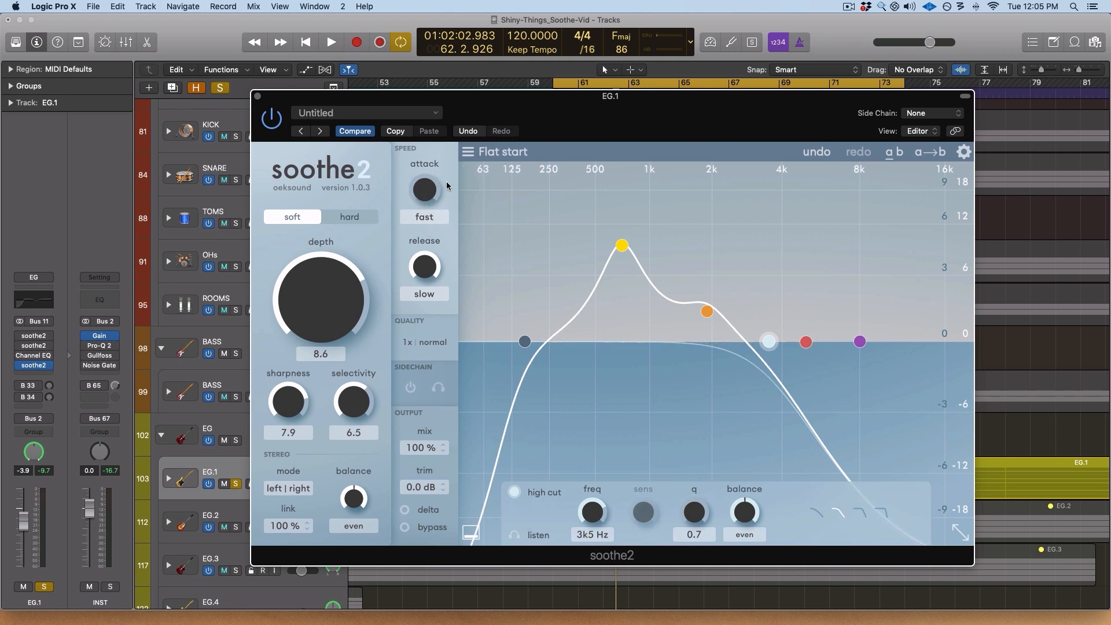
- Demonstrate the attack range with playback stopped, setting it to 4.5 and back to fast
drag(427, 185, 425, 122)
mouse_move(420, 197)
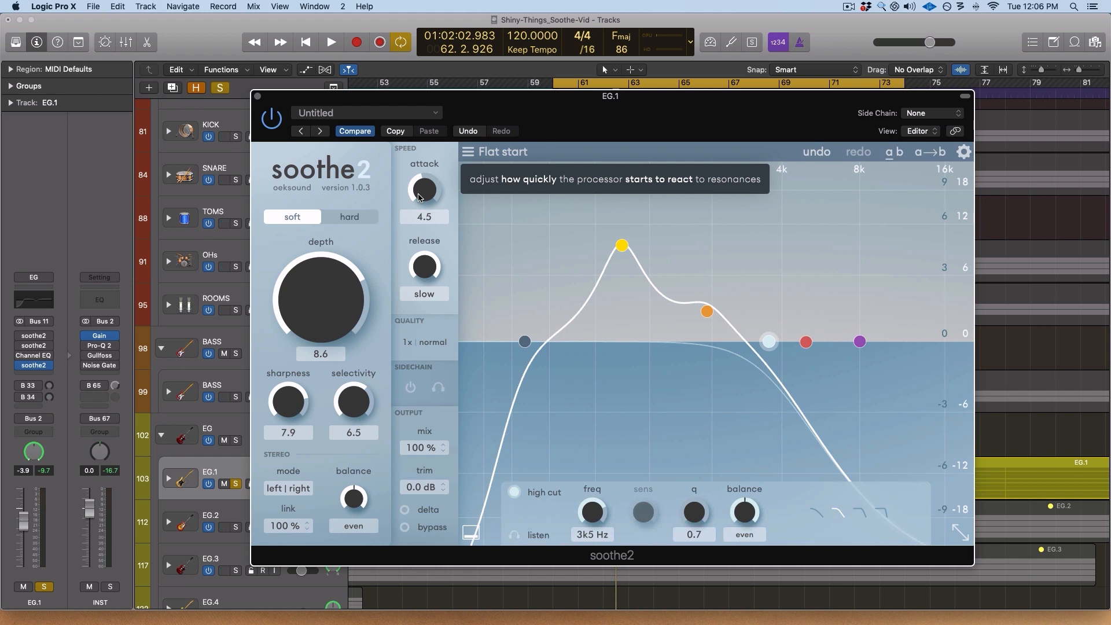
drag(420, 197, 422, 174)
drag(418, 214, 427, 114)
drag(424, 184, 427, 341)
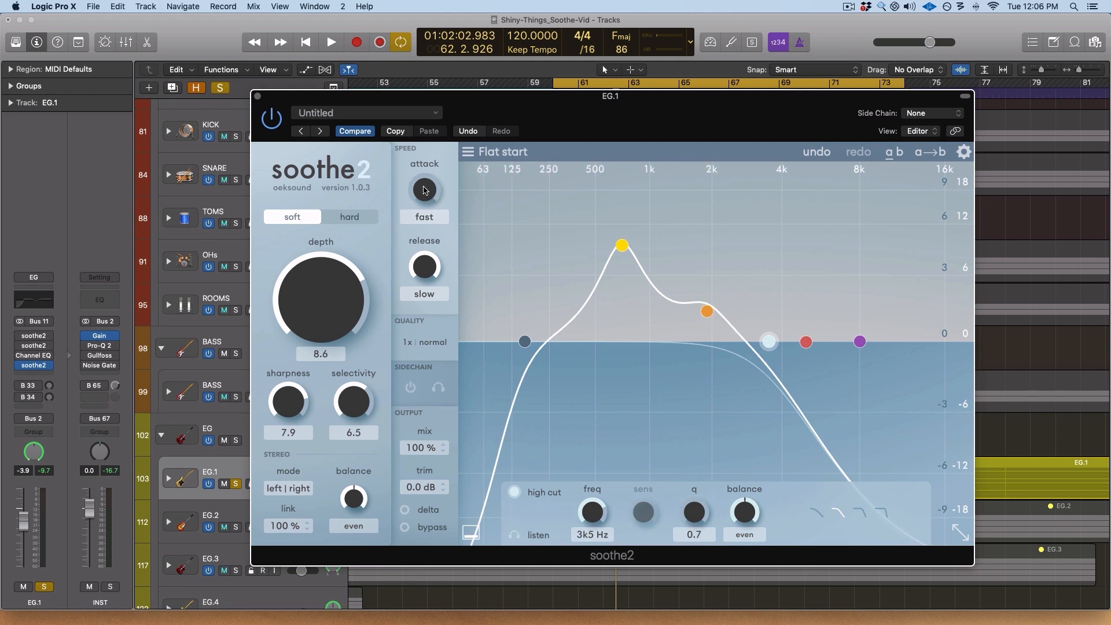
mouse_move(425, 183)
mouse_down()
mouse_move(426, 169)
mouse_move(425, 195)
mouse_up()
- Shorten the release to 1.2 and set the attack to 1.0 during playback, then stop
drag(425, 267, 418, 518)
key(space)
mouse_move(428, 184)
mouse_down()
mouse_move(431, 111)
mouse_move(426, 180)
mouse_up()
drag(433, 266, 423, 292)
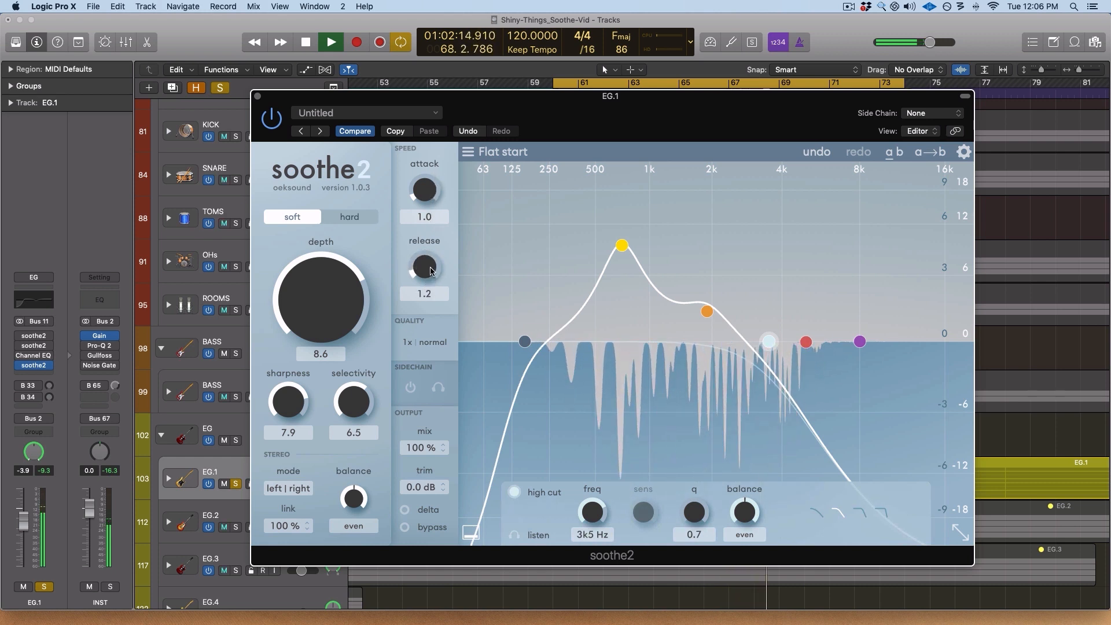
key(space)
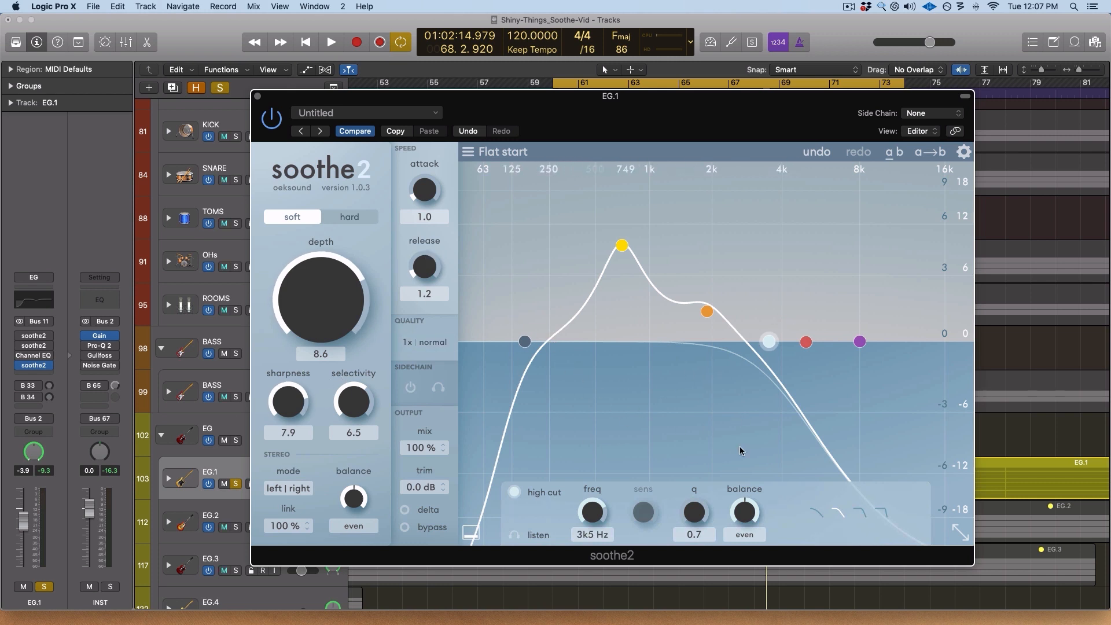
- Try the release at 5.8 and settle on 4.8 during playback, then reposition the plug-in window and stop
drag(429, 282, 426, 259)
key(space)
mouse_move(429, 276)
mouse_down()
mouse_move(431, 248)
mouse_move(427, 280)
mouse_up()
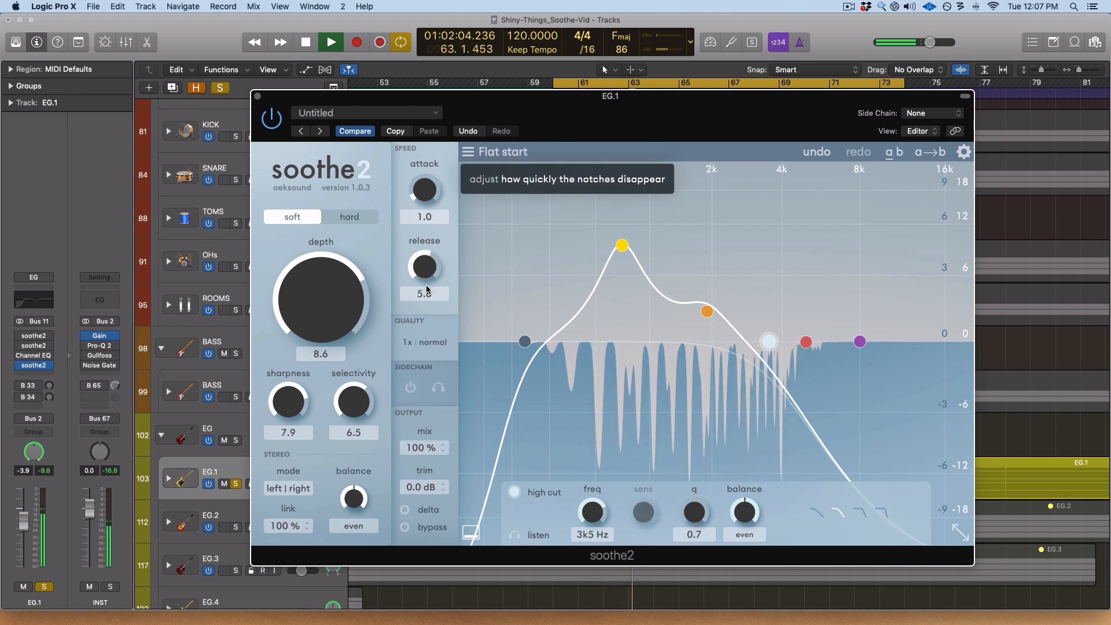
mouse_move(426, 283)
mouse_down()
mouse_move(427, 305)
mouse_move(427, 270)
mouse_up()
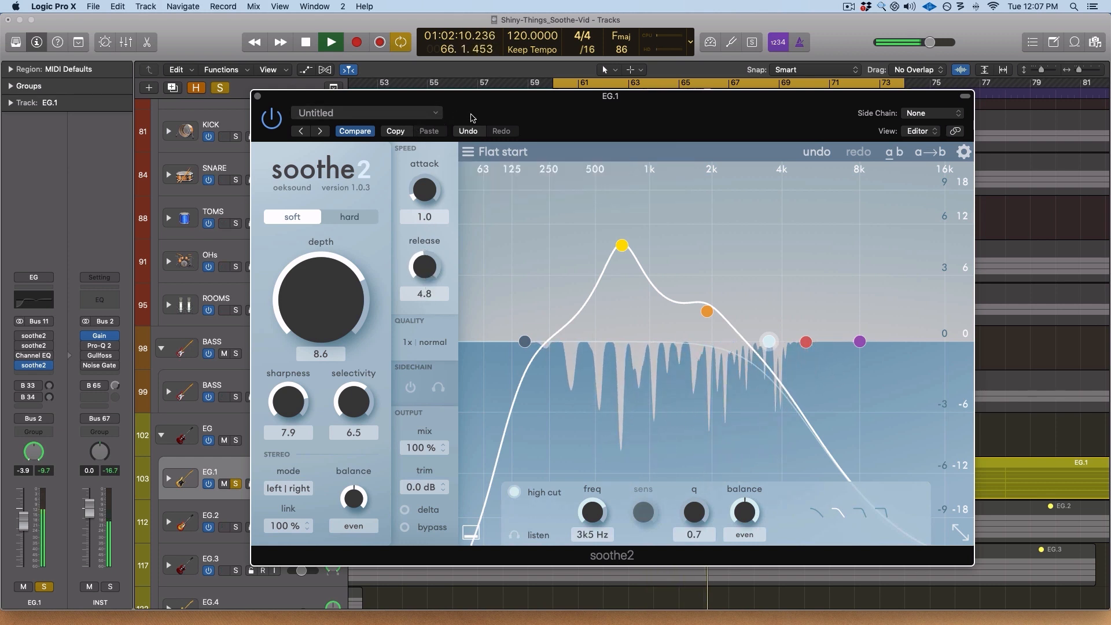
drag(480, 112, 461, 107)
key(space)
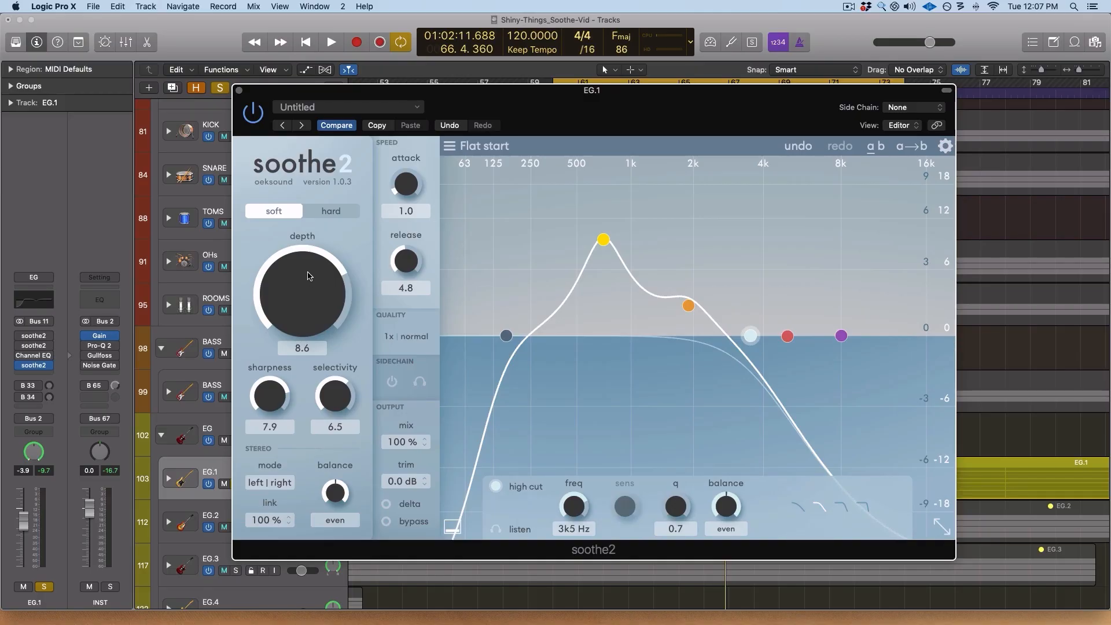
- Reduce the depth to 4.2, switch the processing mode from soft to hard, and lower the depth to -4.9
drag(311, 276, 331, 223)
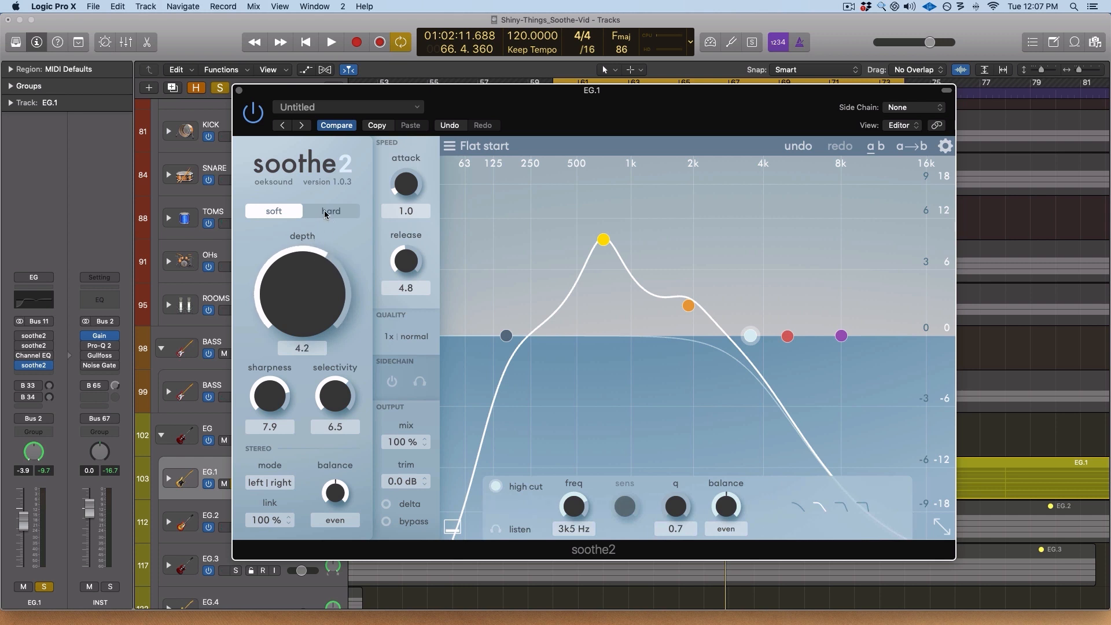
click(326, 214)
mouse_move(307, 333)
mouse_down()
mouse_move(307, 362)
mouse_move(307, 315)
mouse_up()
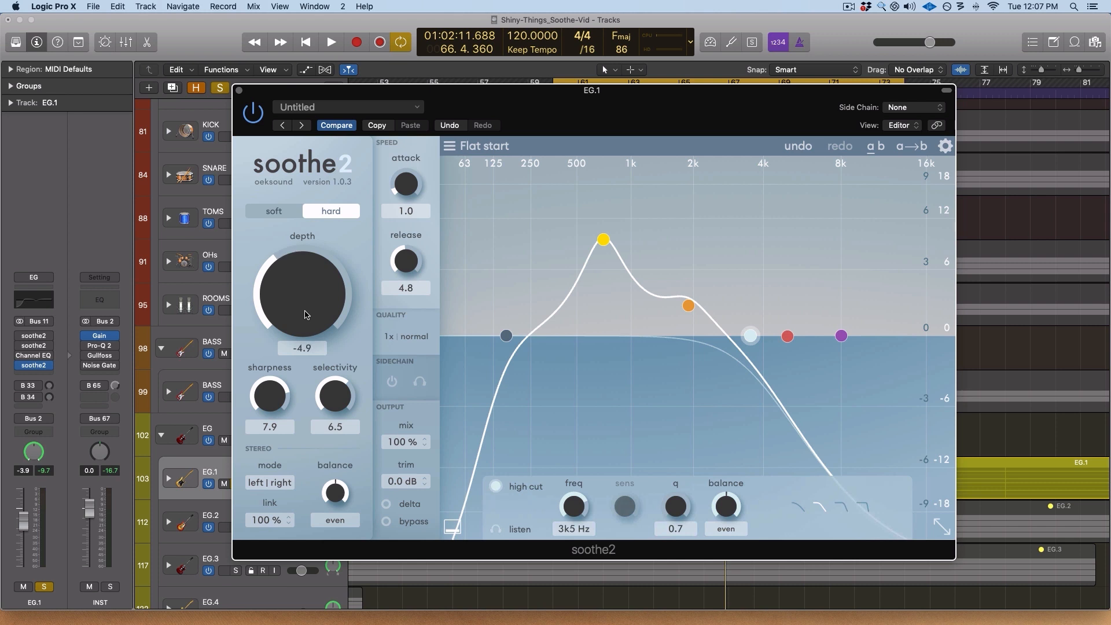
- Switch soothe2's processing mode to soft, raise the depth well above zero, and audition it during playback
click(289, 213)
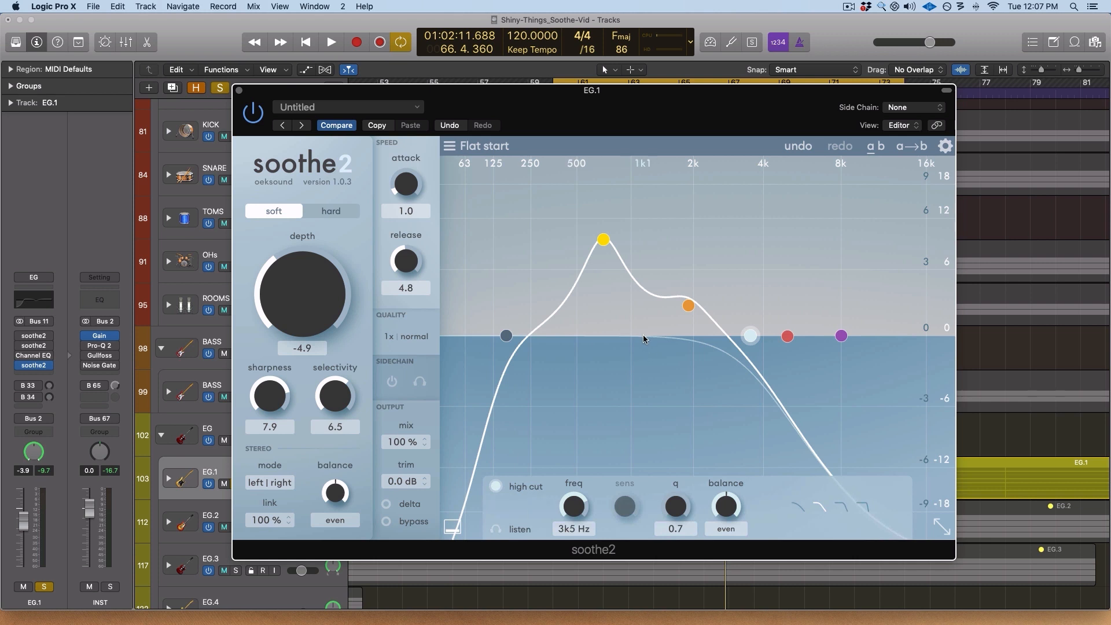
drag(320, 281, 327, 201)
key(space)
mouse_move(308, 280)
mouse_down()
mouse_move(304, 242)
mouse_move(295, 289)
mouse_move(305, 296)
mouse_move(302, 261)
mouse_up()
key(space)
- Switch the processing mode to hard and audition it at a depth of 7.7, then stop playback
click(331, 211)
key(space)
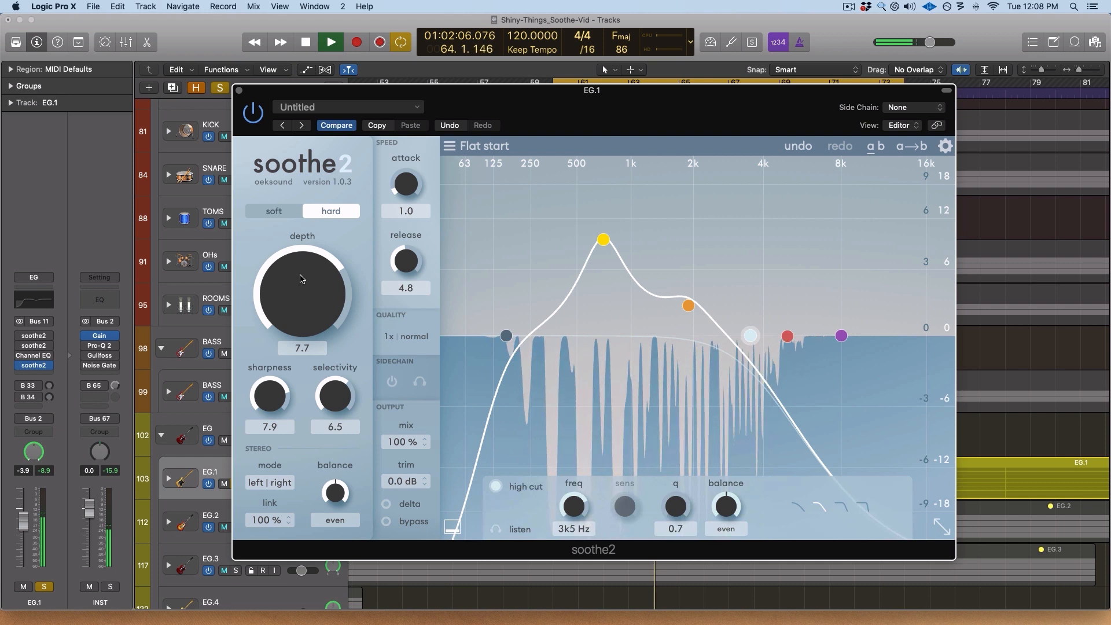
key(space)
drag(528, 103, 509, 82)
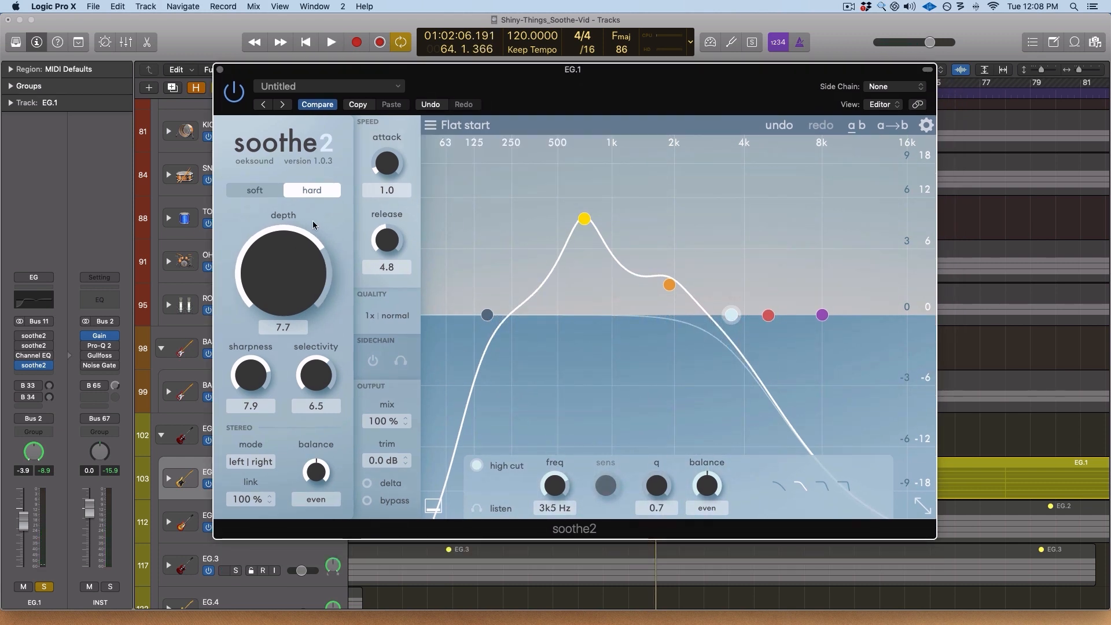
- Raise the depth to its maximum of 18.0 in hard mode and start playback
drag(287, 274, 302, 180)
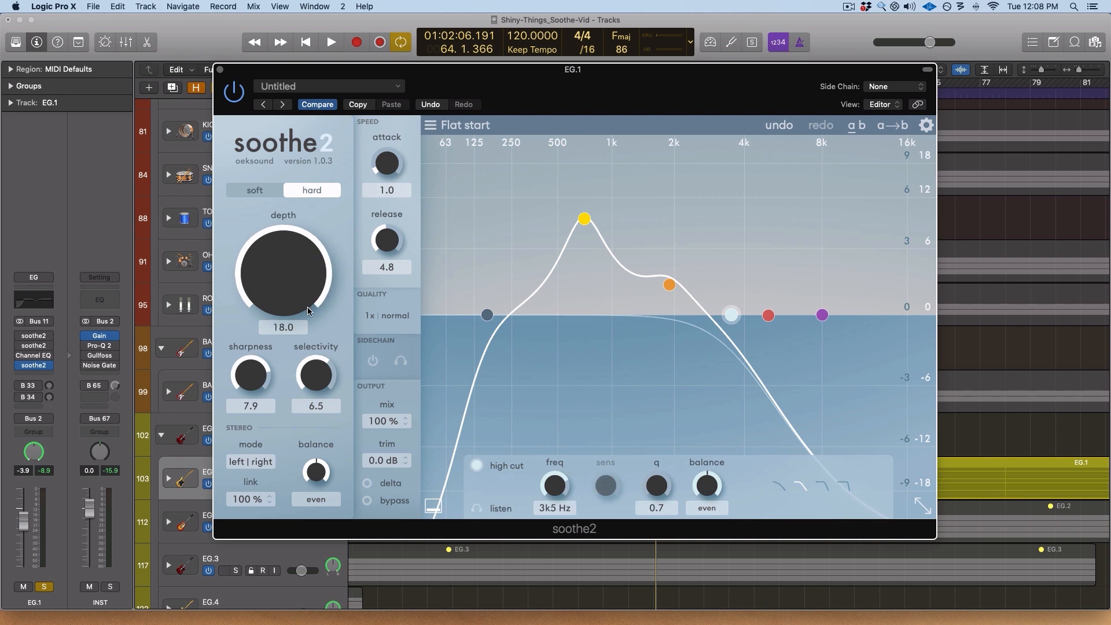
mouse_move(301, 299)
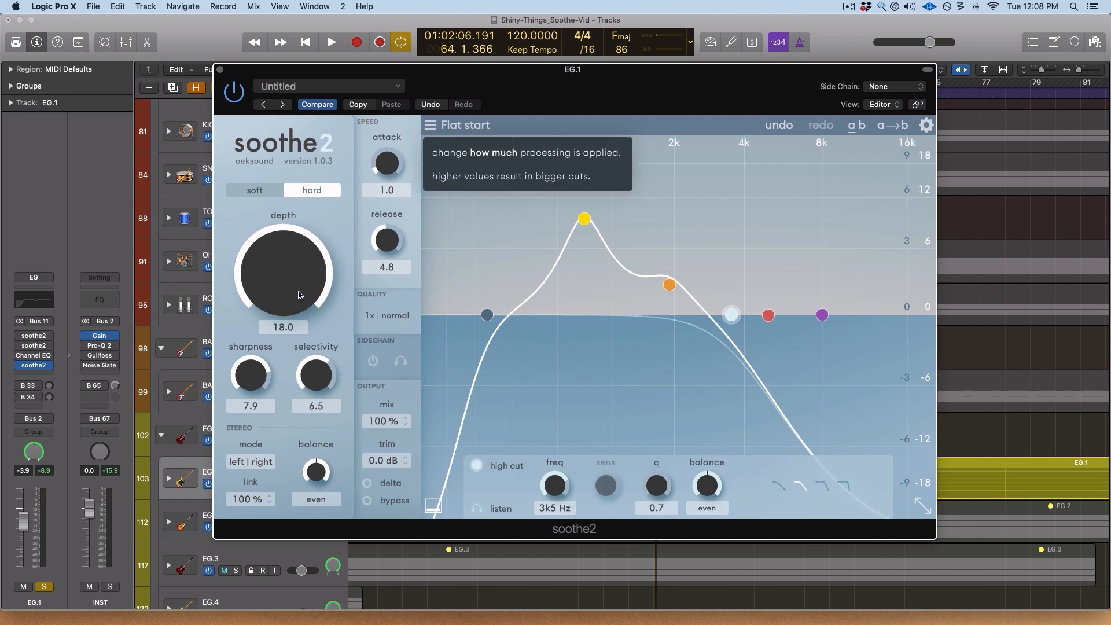
mouse_move(290, 271)
mouse_down()
mouse_move(287, 305)
mouse_move(288, 291)
mouse_up()
key(space)
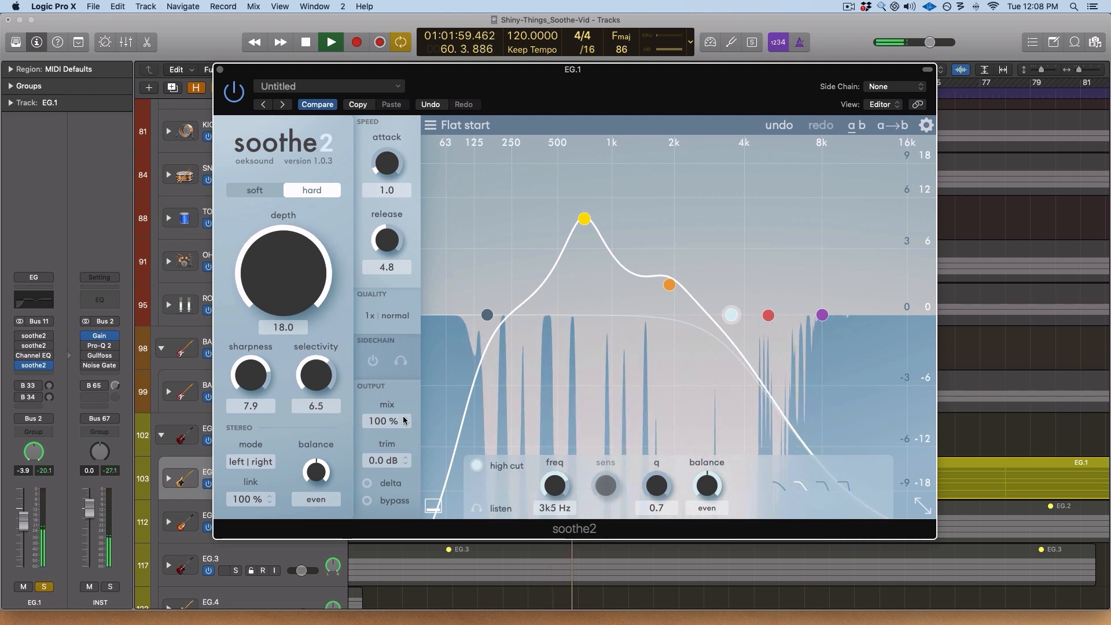
- Try an output trim of 9.6 dB during playback, then stop and reset the trim to 0.0 dB
drag(397, 457, 409, 362)
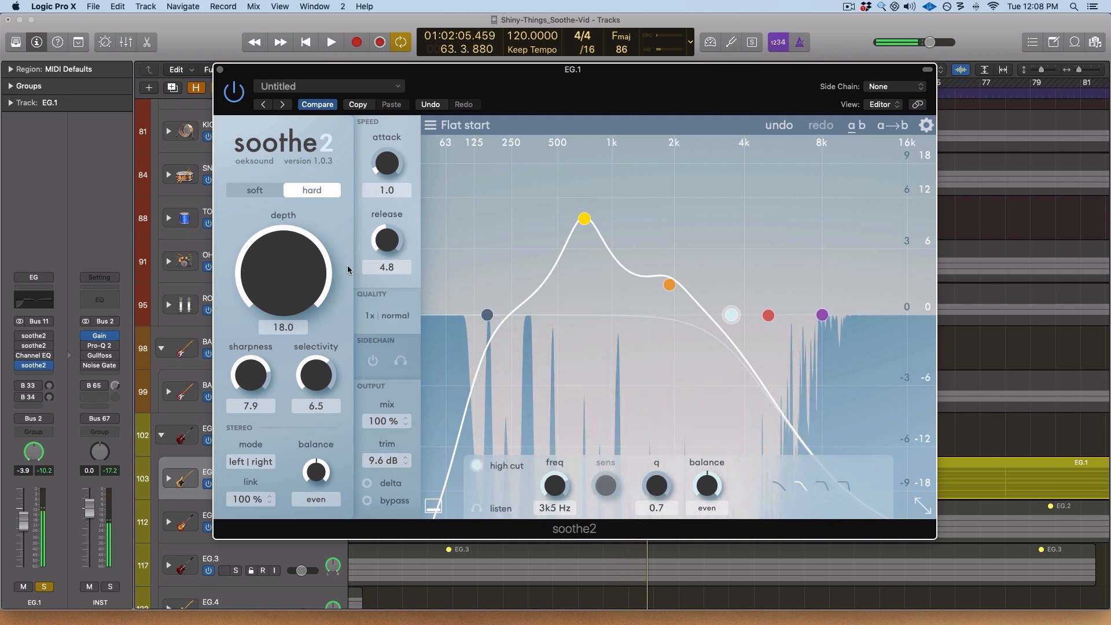
key(space)
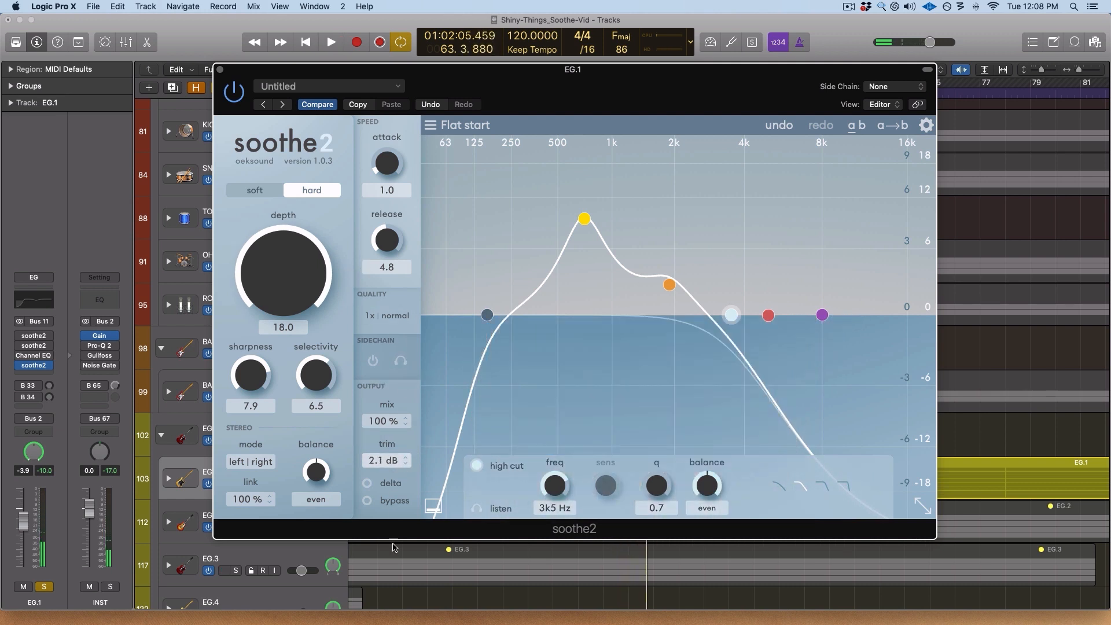
alt+click(403, 462)
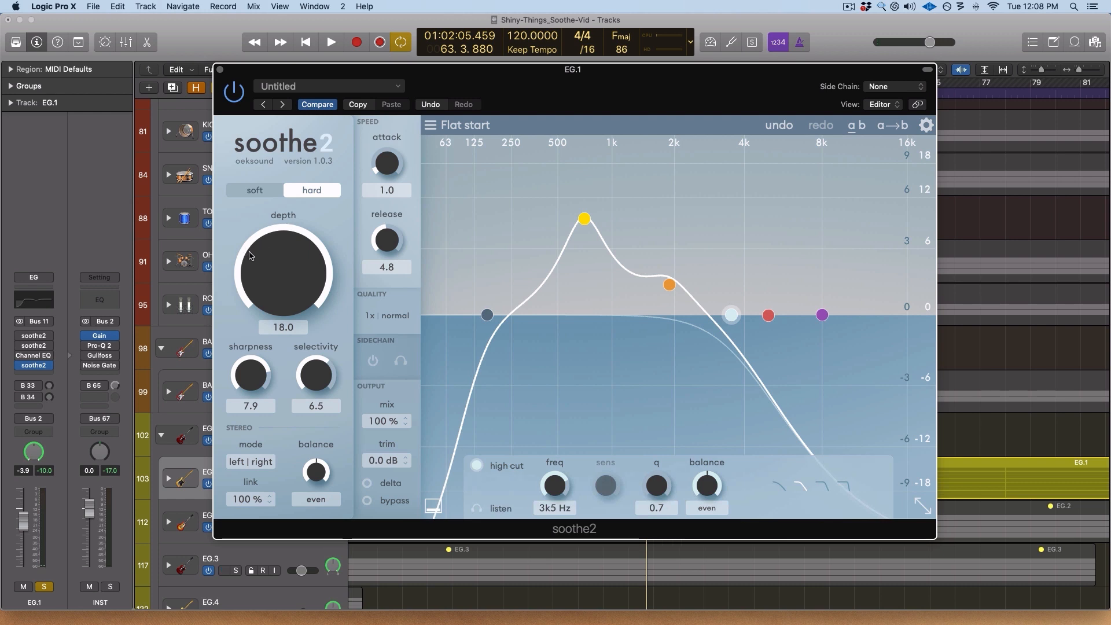
- Lower the depth to -11.8, start playback, and bring the depth up by ear to 2.8
drag(251, 255, 206, 372)
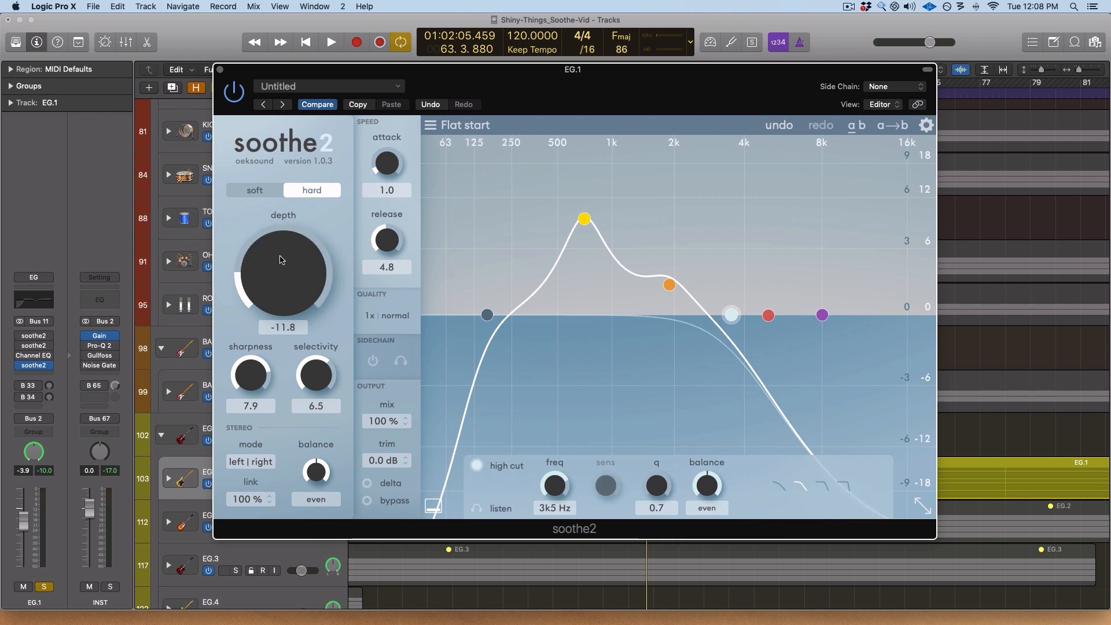
key(space)
scroll(281, 260, up, 10)
drag(275, 257, 272, 244)
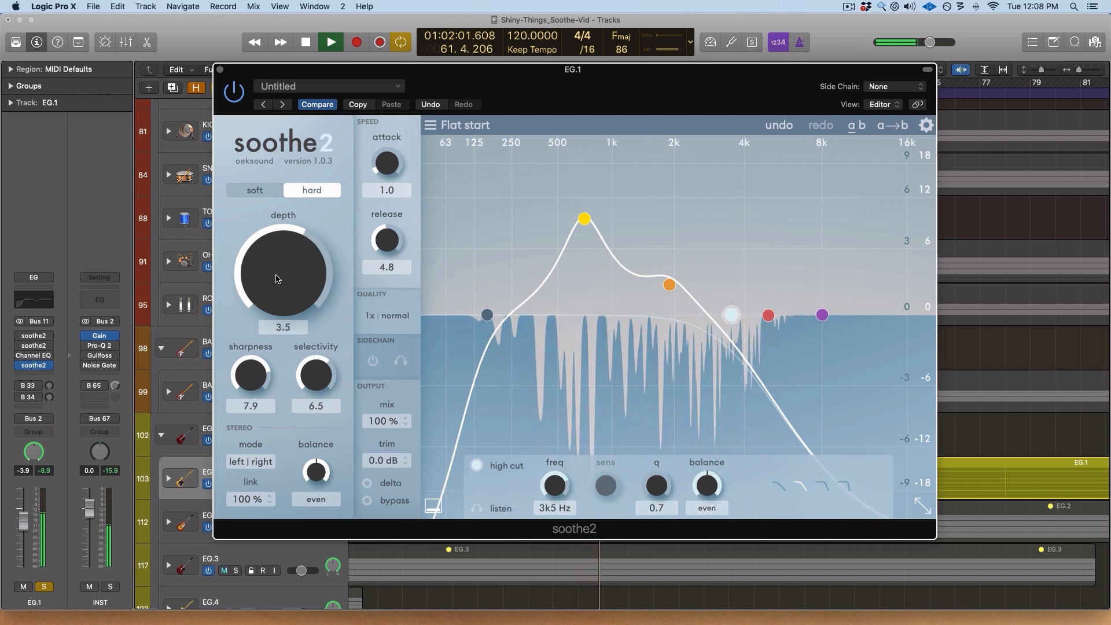
scroll(276, 278, down, 4)
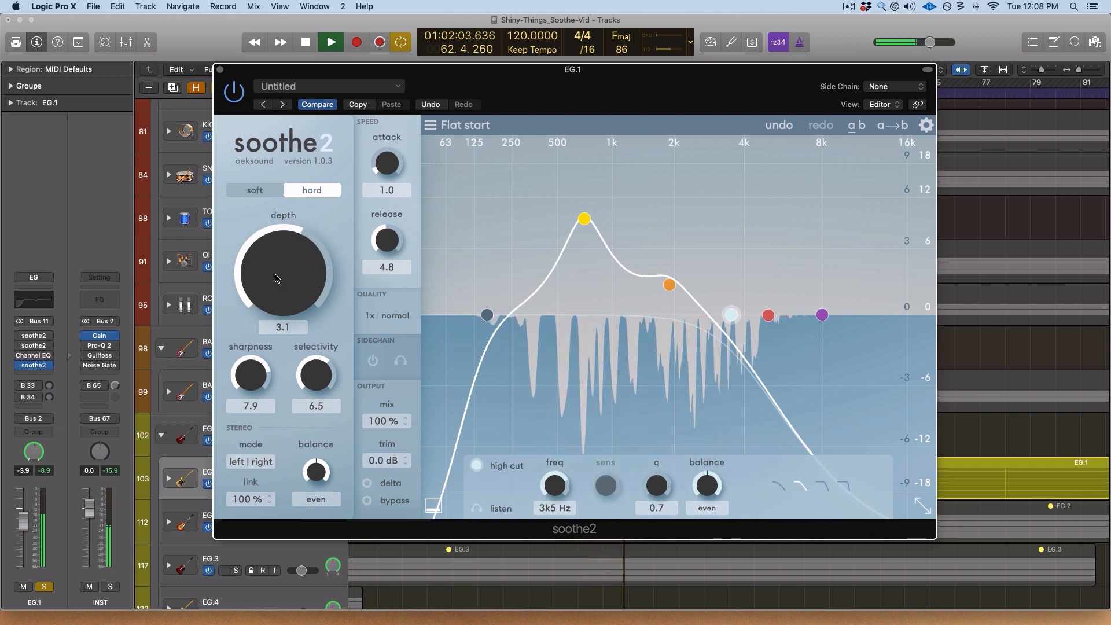
scroll(264, 278, up, 8)
scroll(259, 279, down, 11)
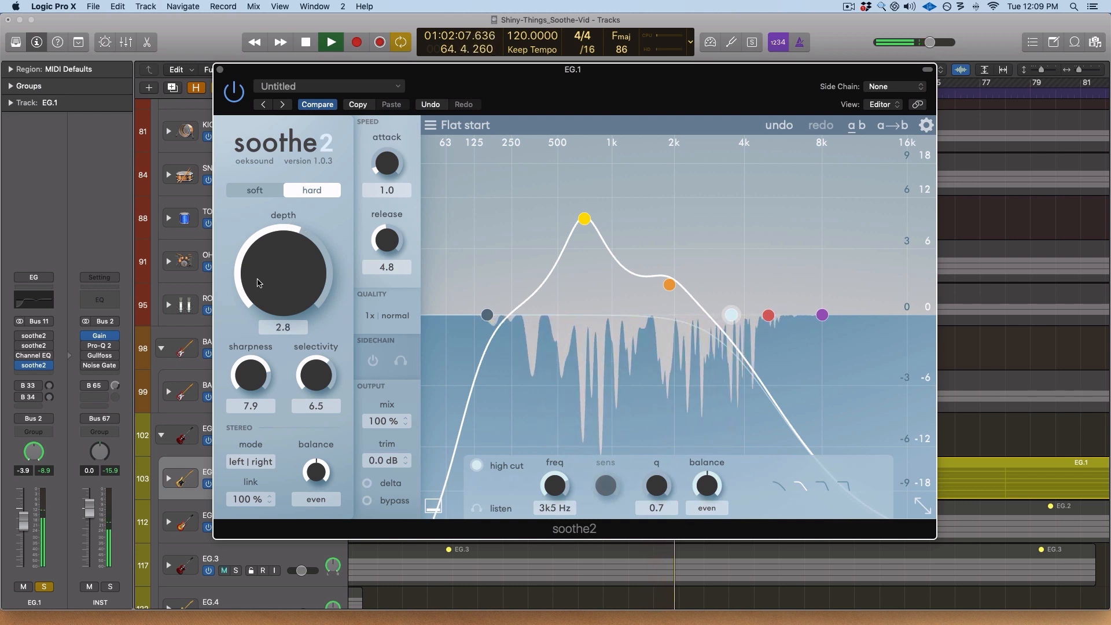
drag(666, 94, 655, 92)
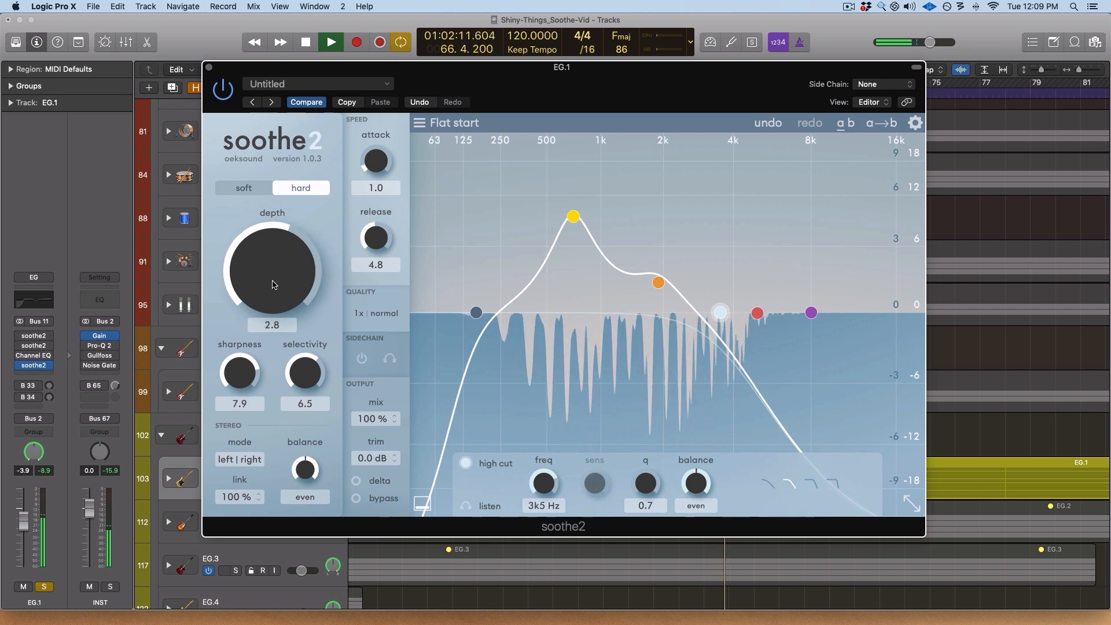
- Raise the depth to 7.2, audition soft mode with the depth at 18.0, and stop playback
scroll(273, 284, up, 10)
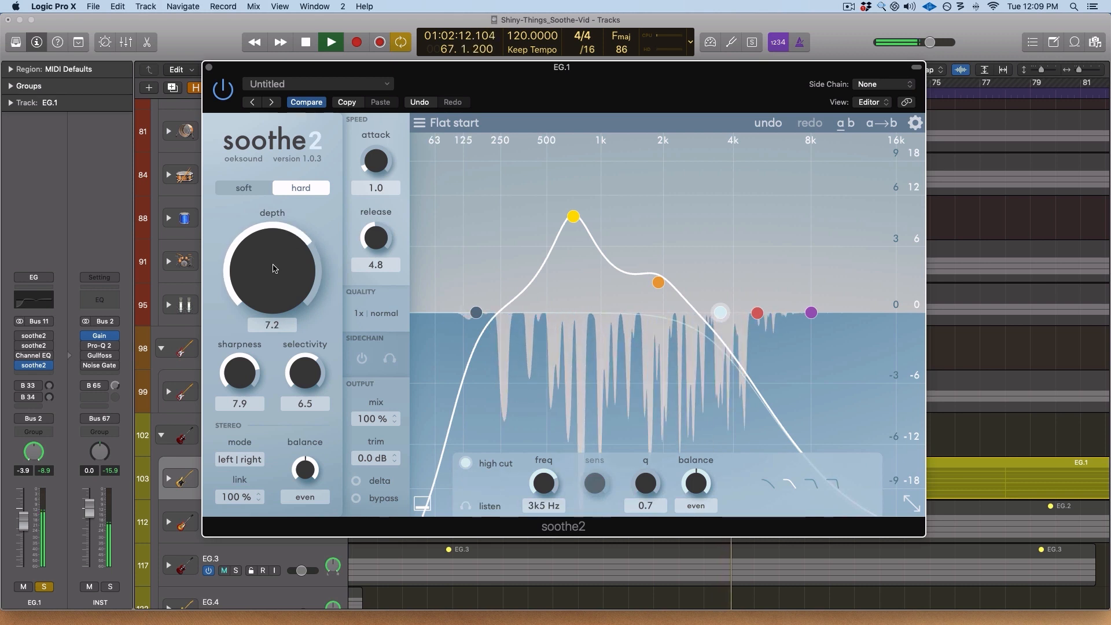
click(249, 189)
scroll(278, 231, up, 15)
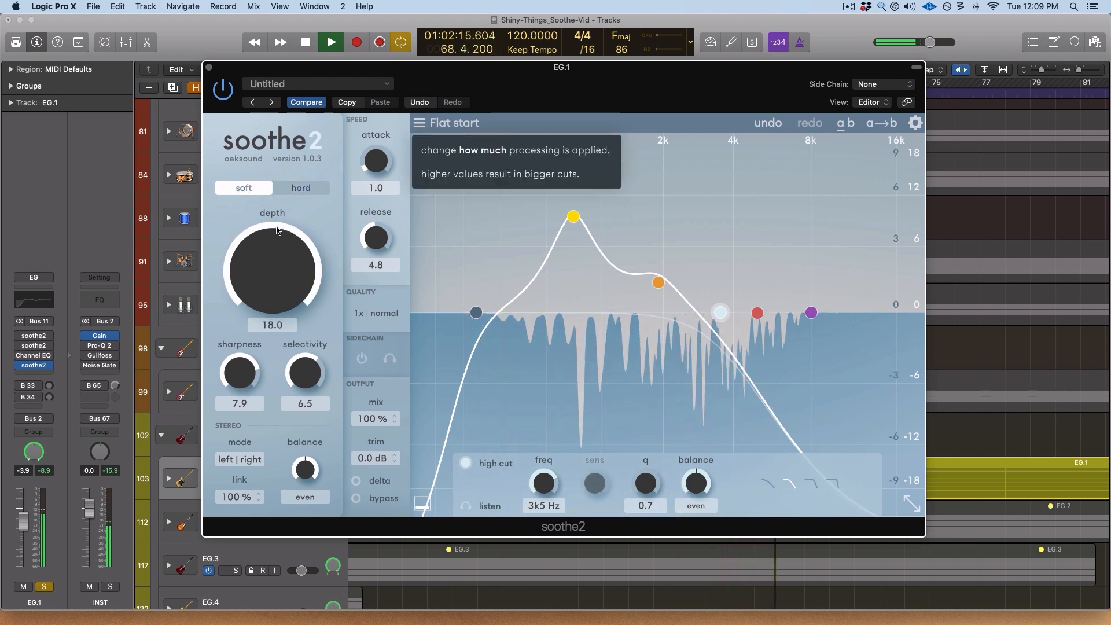
key(space)
- Return to hard mode and set the depth to 2.9 by ear during playback, then stop
click(301, 187)
scroll(275, 301, down, 15)
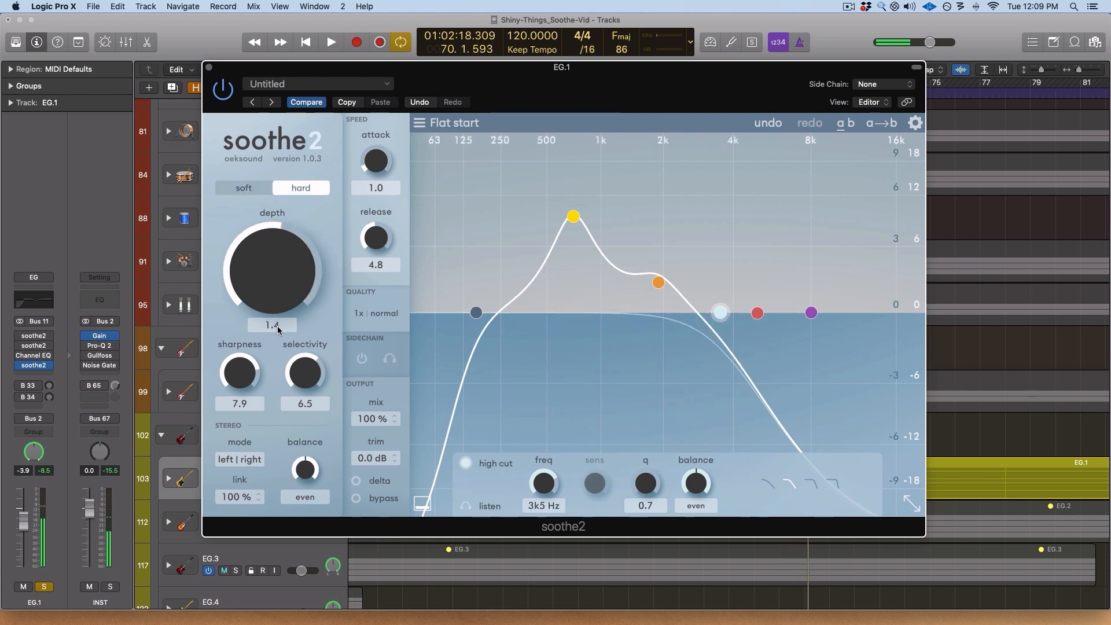
key(space)
scroll(281, 274, up, 3)
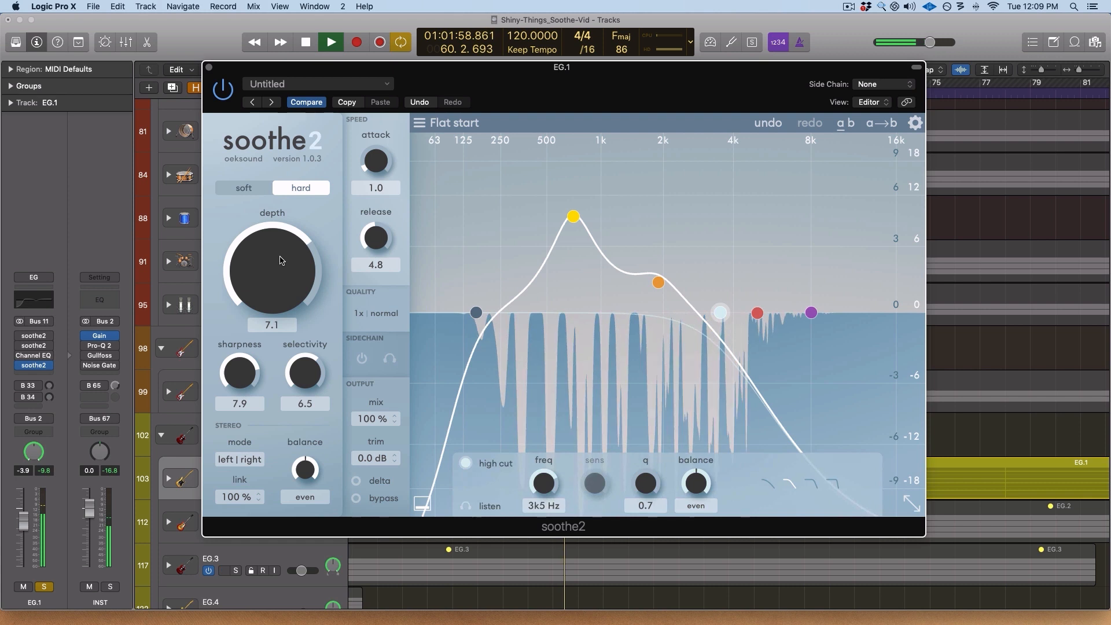
scroll(279, 274, down, 1)
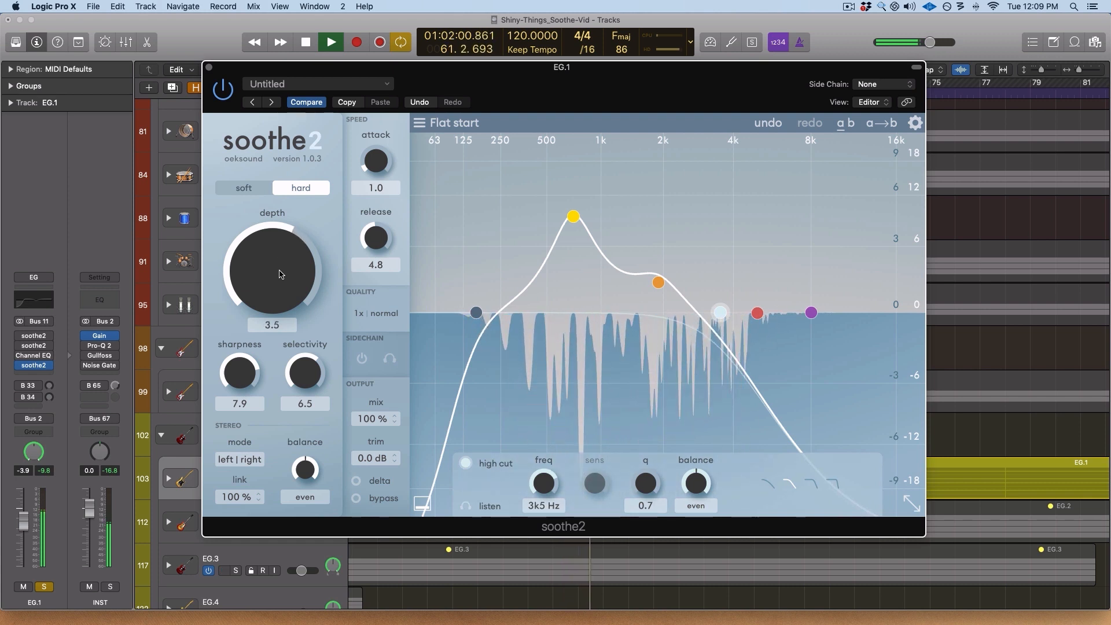
scroll(279, 274, down, 2)
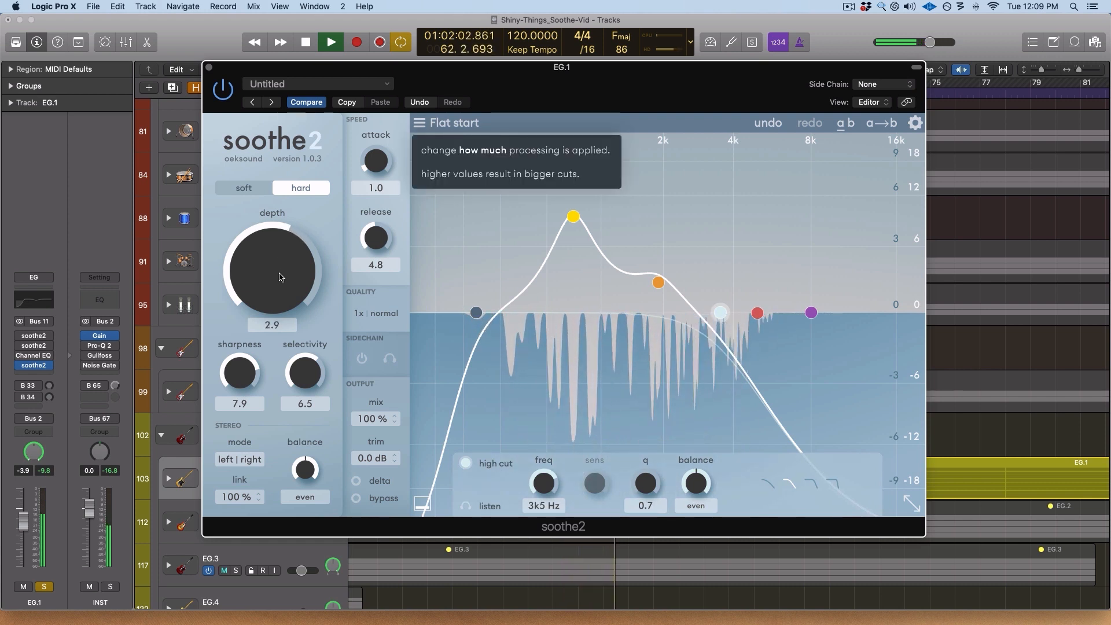
drag(746, 99, 742, 107)
key(space)
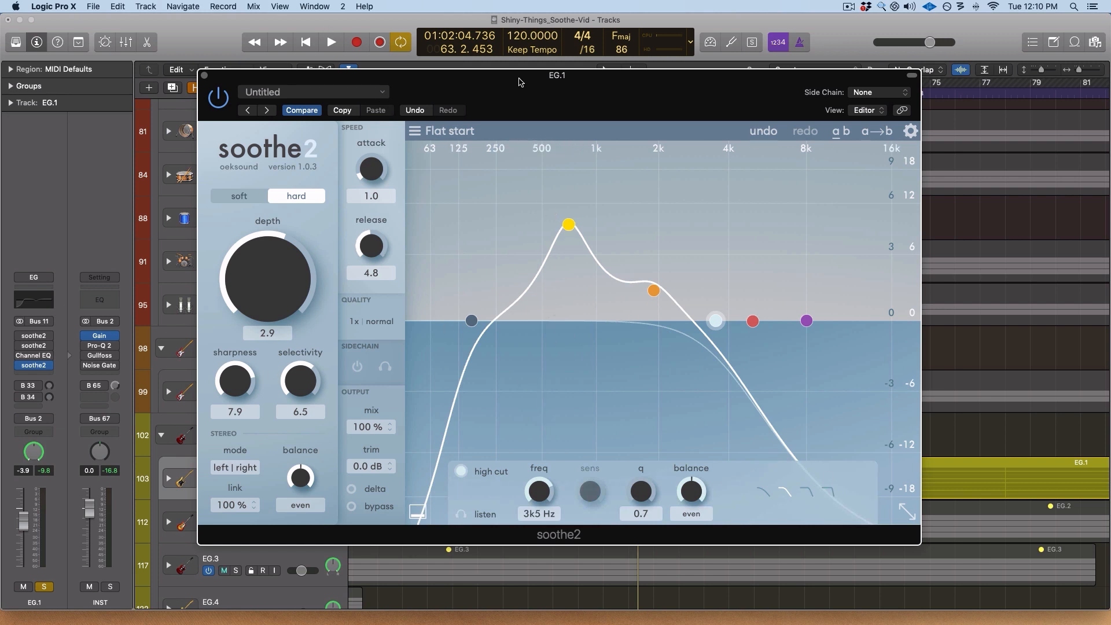
- Insert a Loudness Meter after soothe2 on EG.1 and arrange both plug-in windows side by side
drag(520, 82, 512, 65)
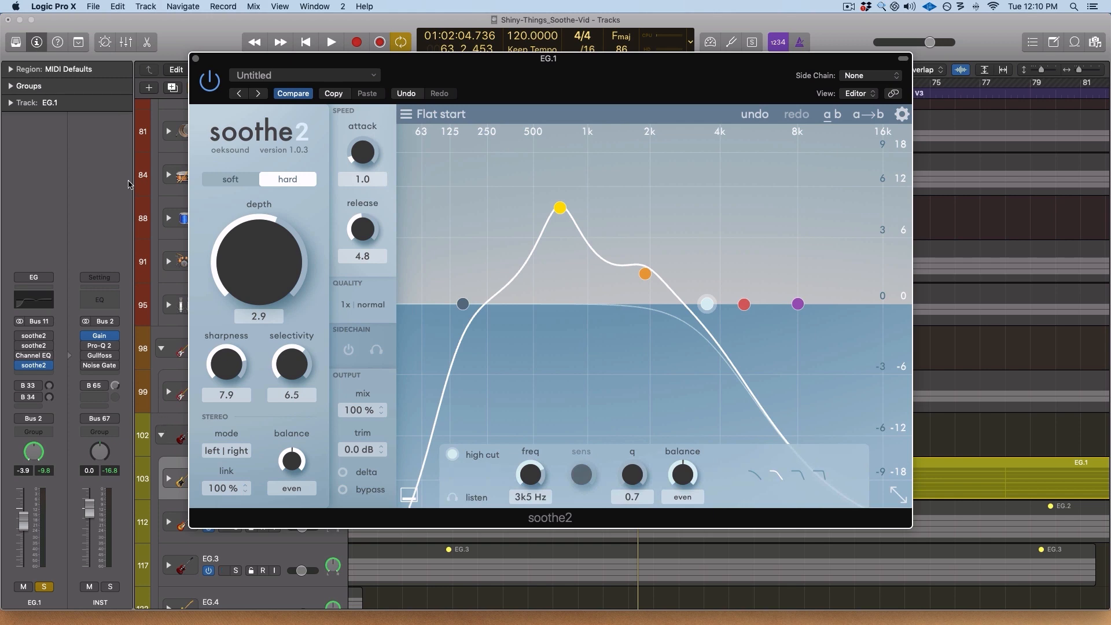
click(33, 374)
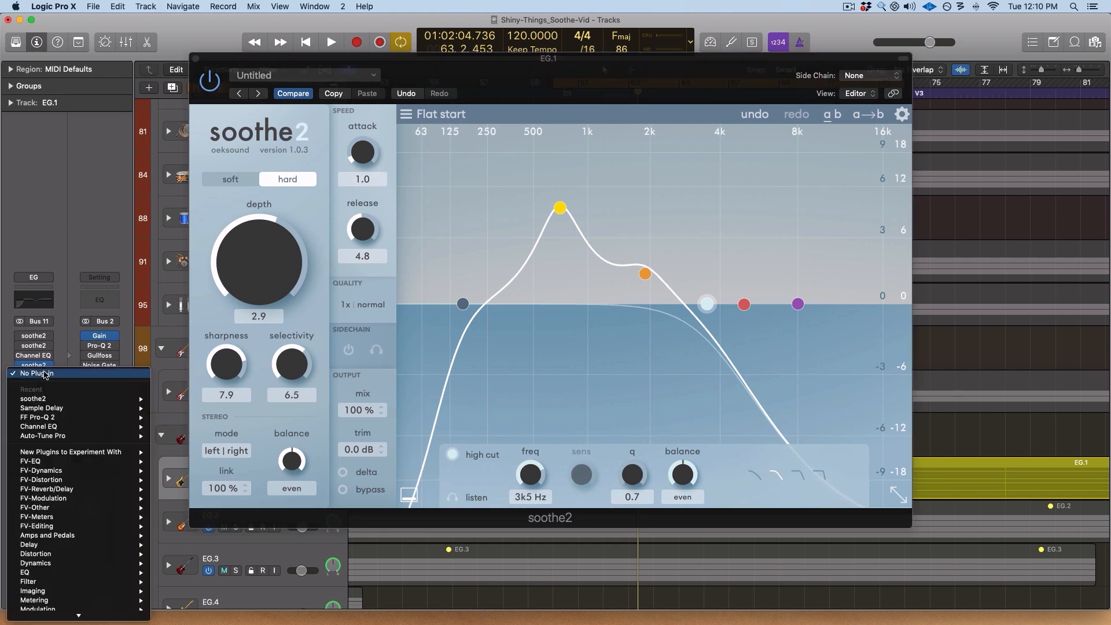
click(44, 378)
click(44, 378)
text(loud)
key(Return)
drag(94, 36, 998, 68)
drag(801, 73, 734, 67)
drag(955, 71, 903, 60)
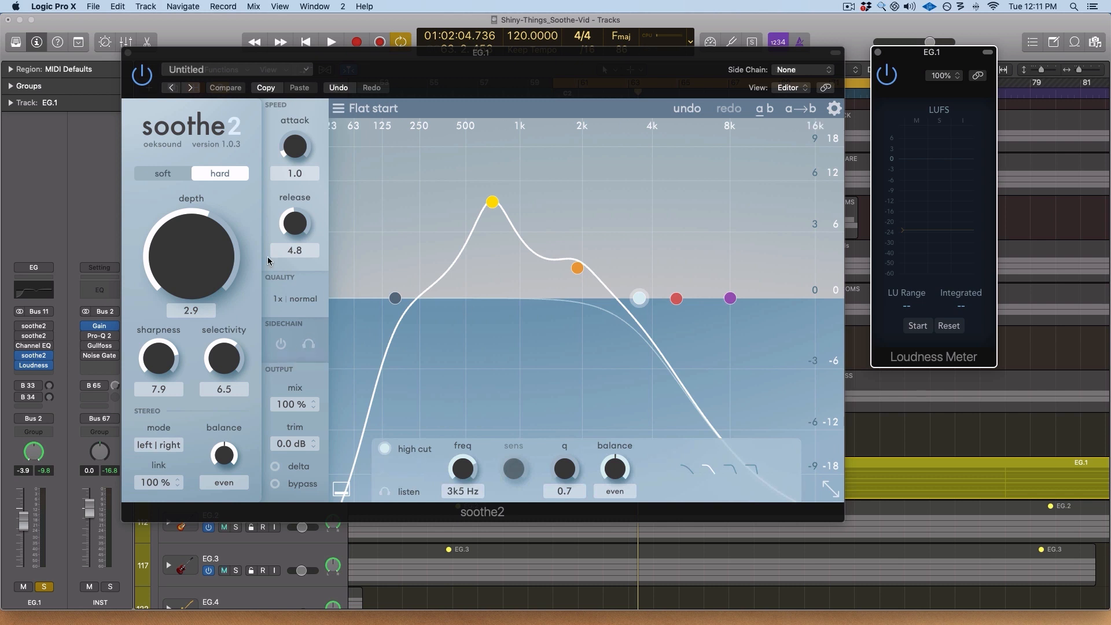
- Compare EG.1's loudness on the Loudness Meter with soothe2 off and back on during playback
click(142, 75)
key(space)
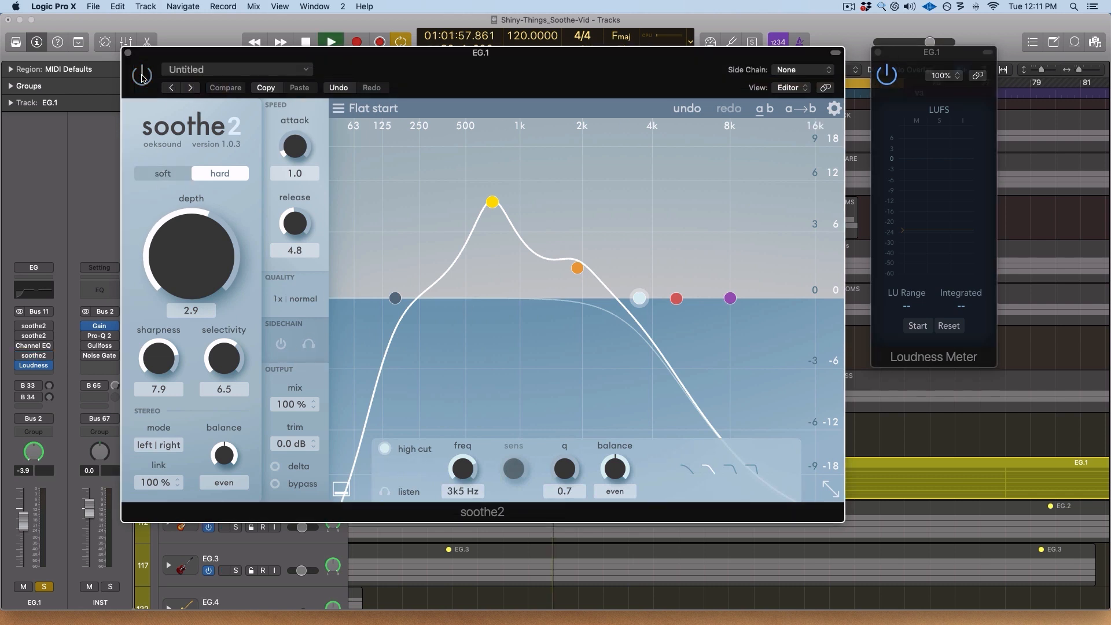
click(963, 229)
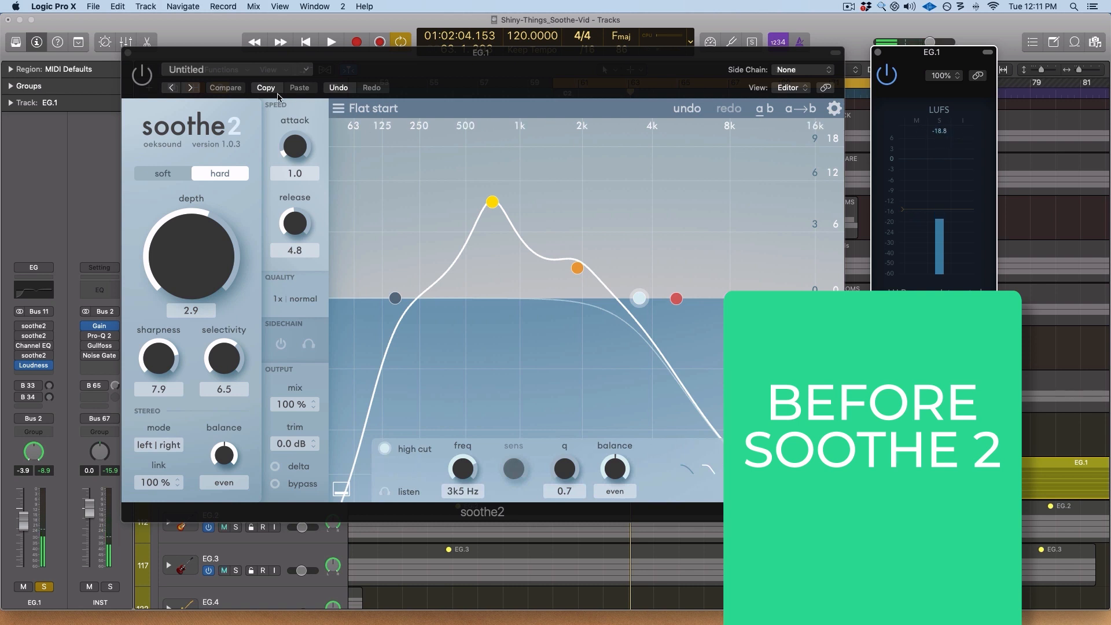
key(space)
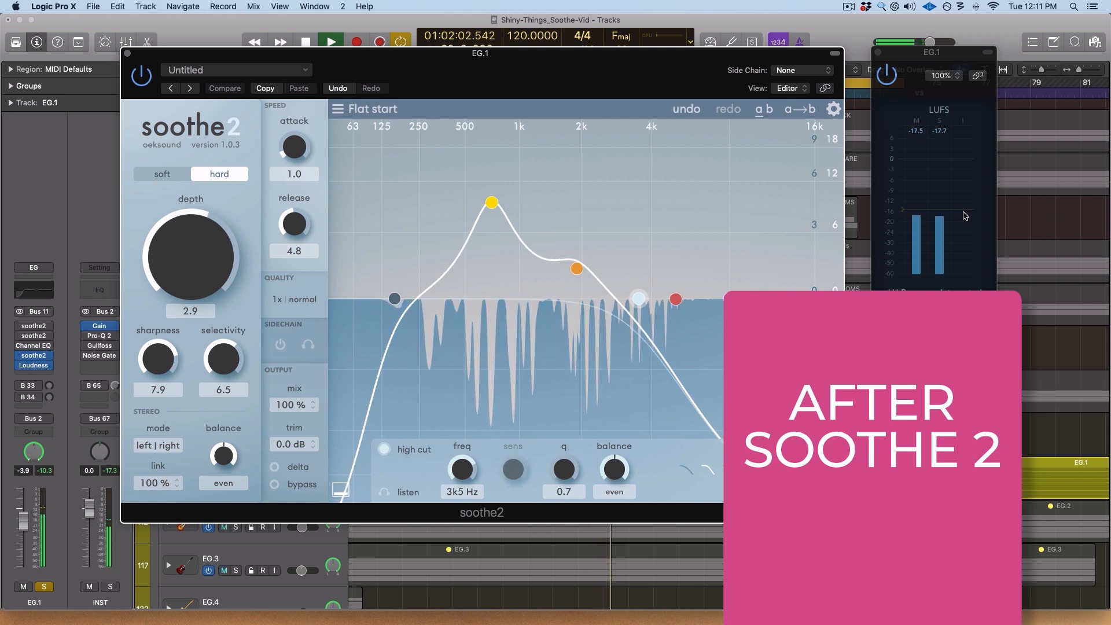
key(space)
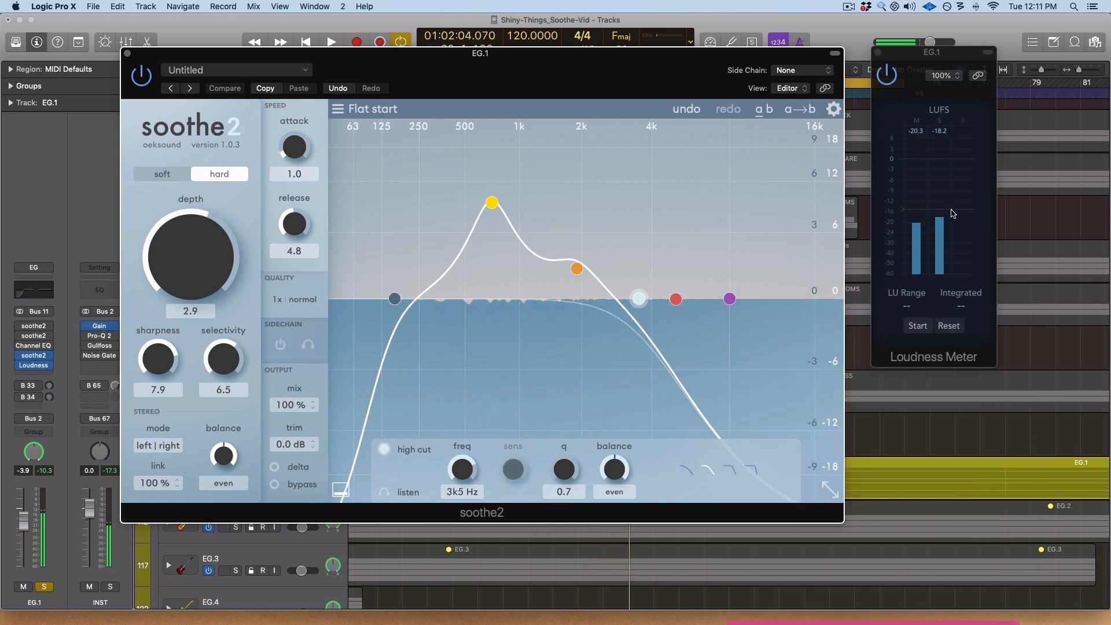
- Set soothe2's output trim to 2.0 dB during playback to compensate for the loudness lost to processing
drag(377, 77, 370, 76)
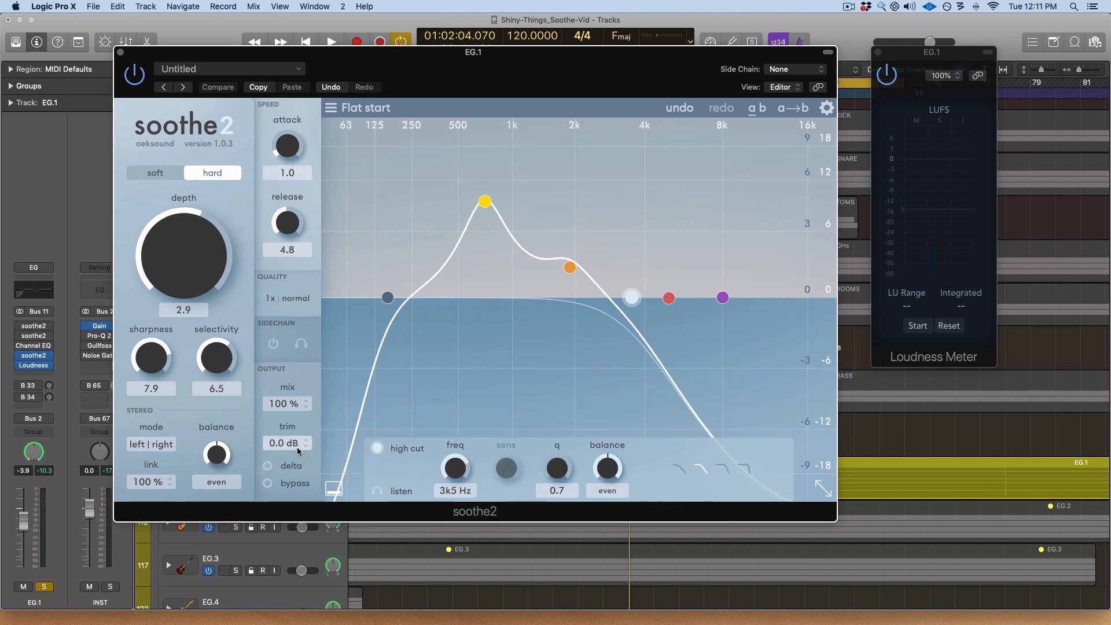
key(space)
drag(297, 447, 300, 427)
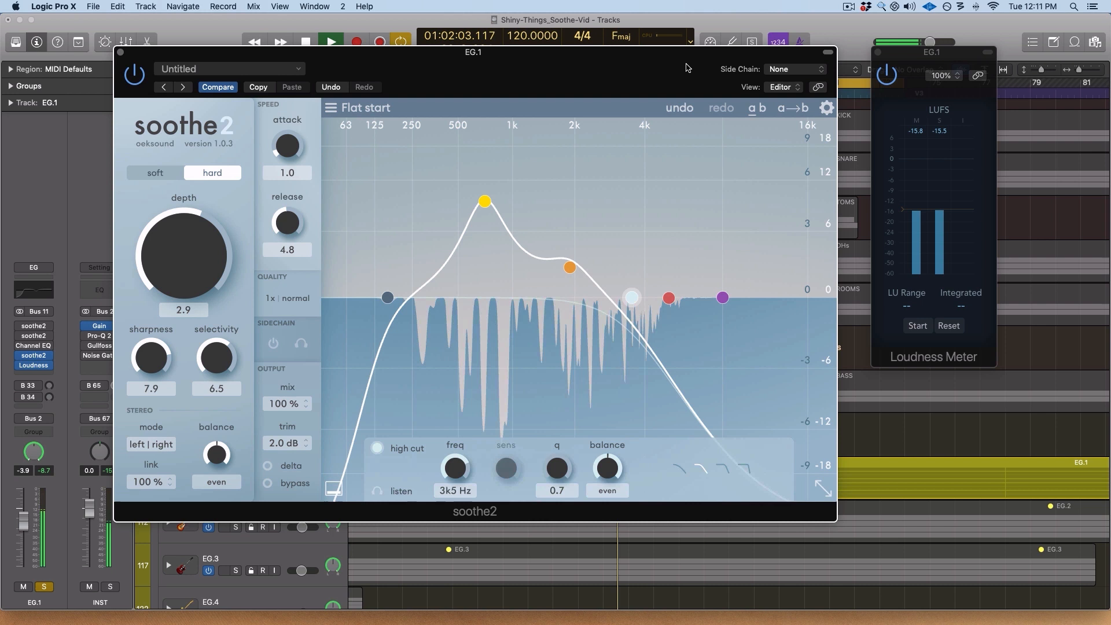
drag(711, 88, 734, 77)
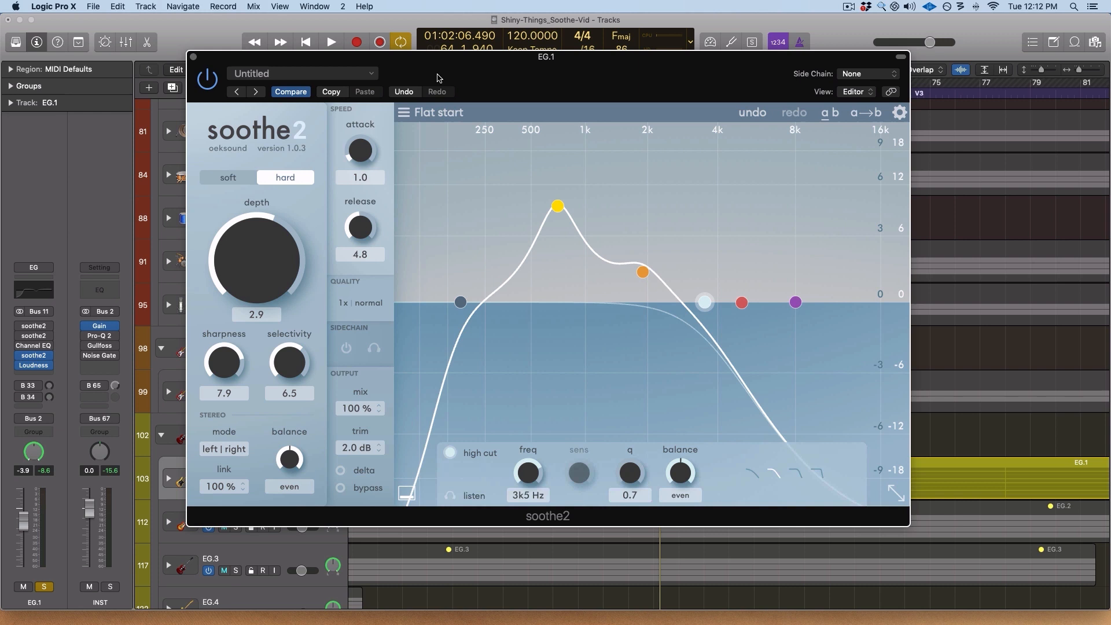
- Reposition the soothe2 window and play EG.1 with the plug-in off and back on to compare the level-matched sound
drag(425, 73, 423, 49)
drag(227, 38, 219, 38)
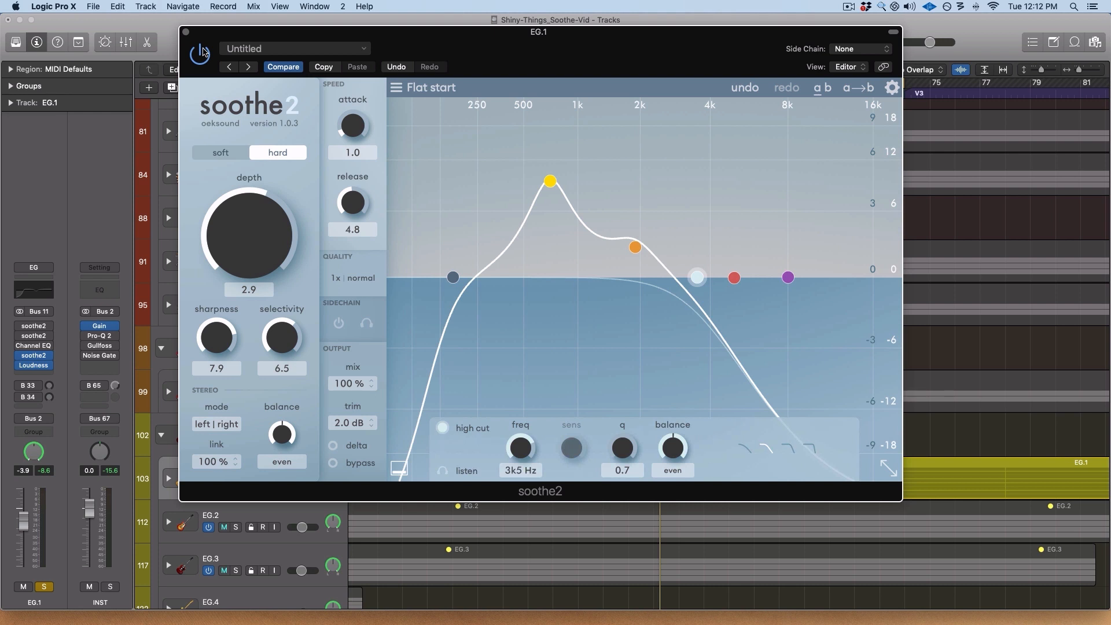
drag(214, 31, 167, 72)
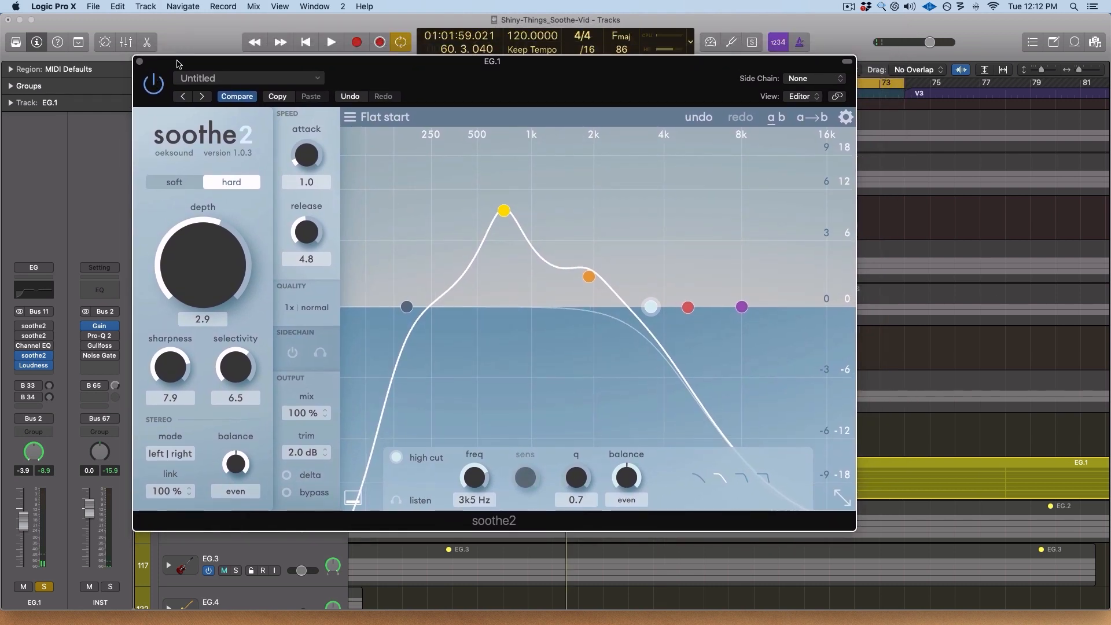
key(space)
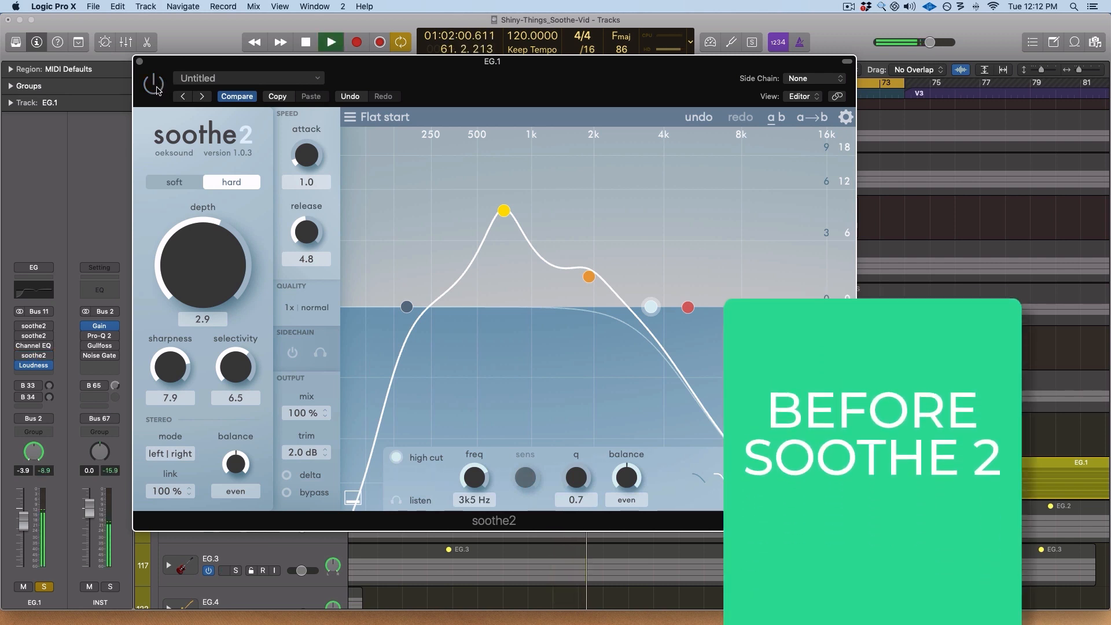
click(156, 85)
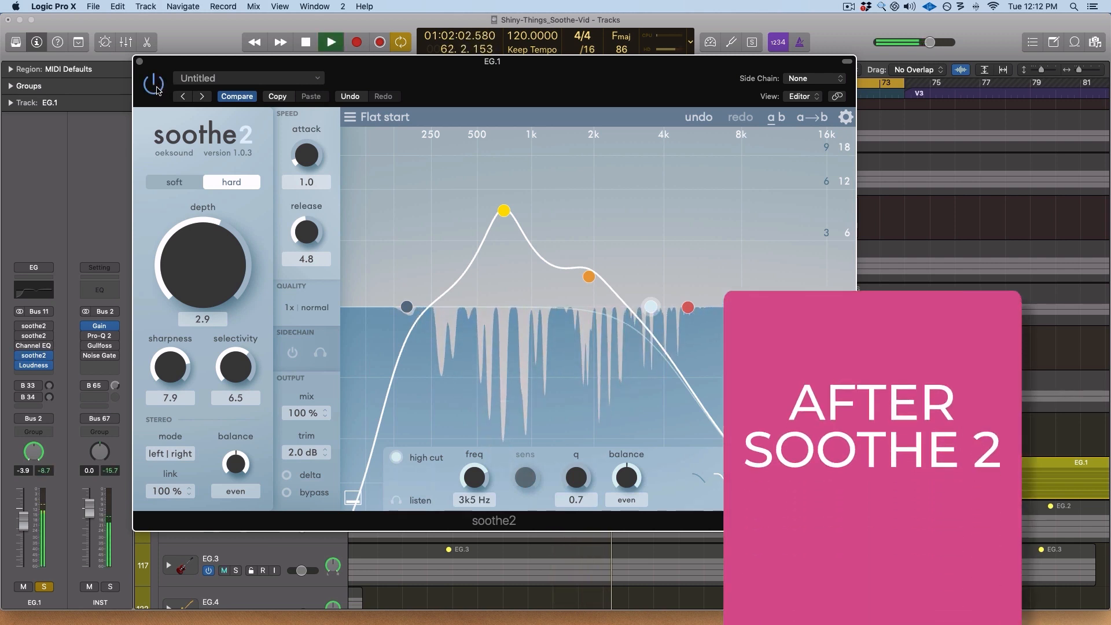
- Set soothe2's output trim to 2.8 dB during playback, comparing EG.1 with the plug-in off and on before and after the change
click(154, 85)
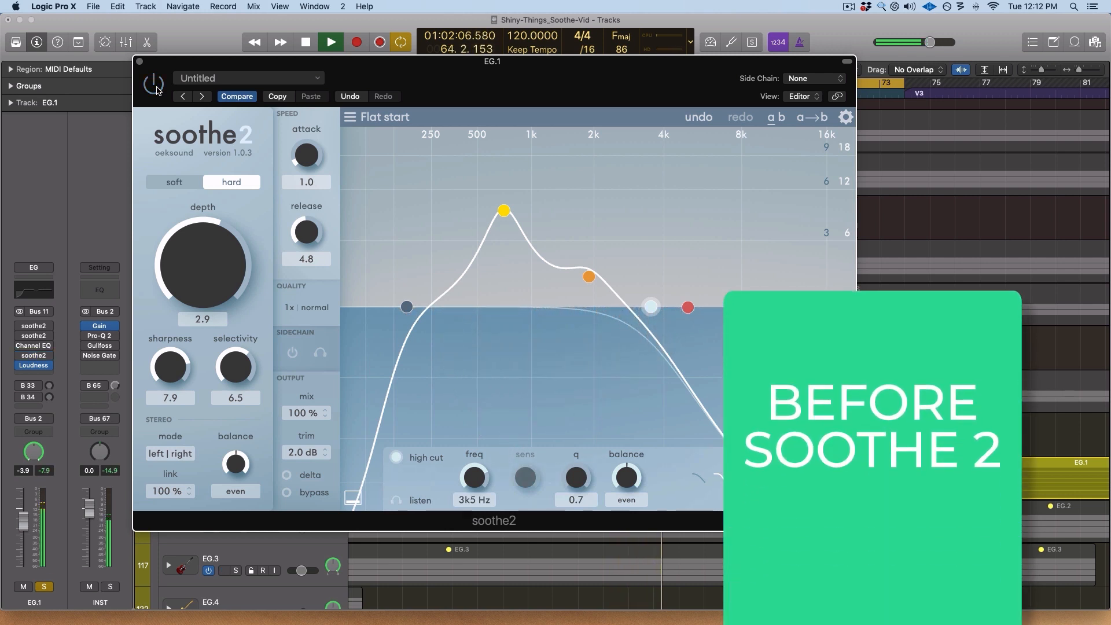
click(156, 88)
drag(307, 453, 307, 450)
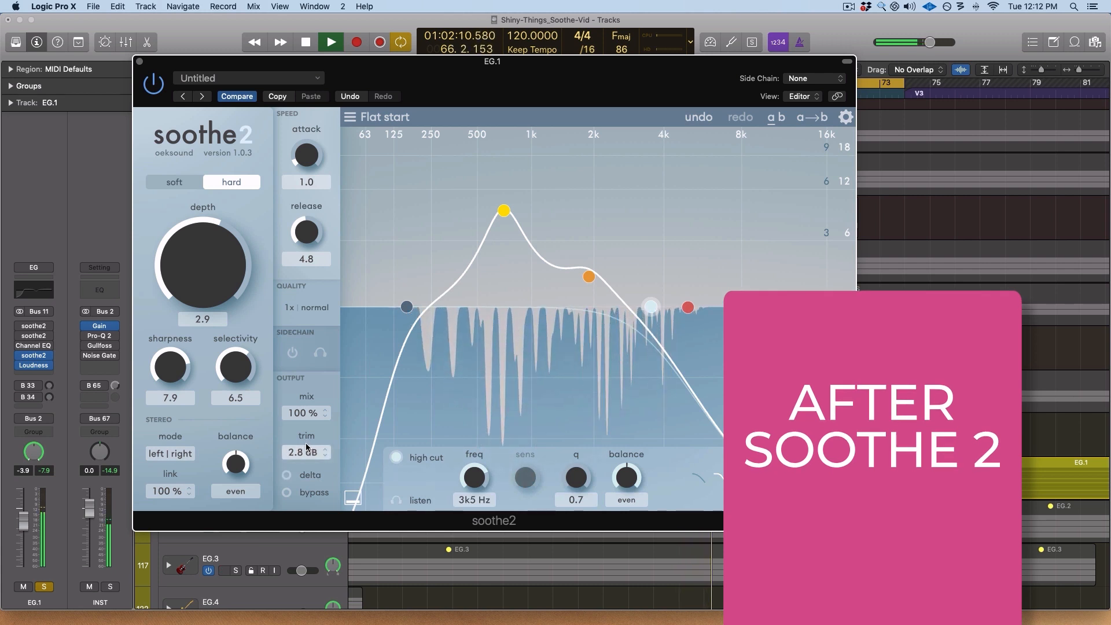
click(157, 88)
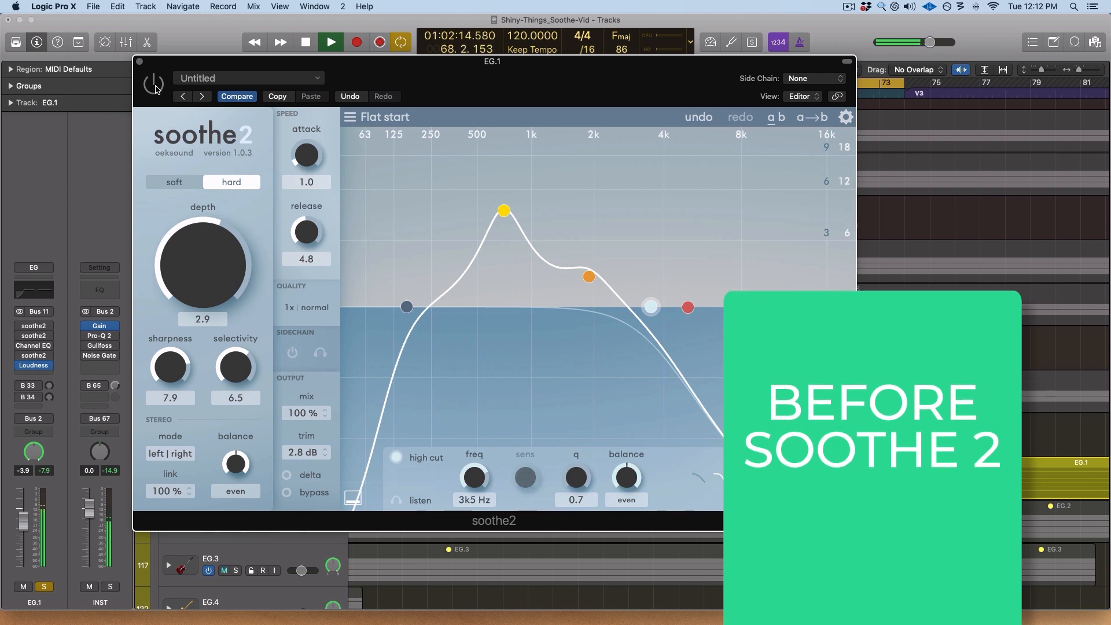
click(156, 88)
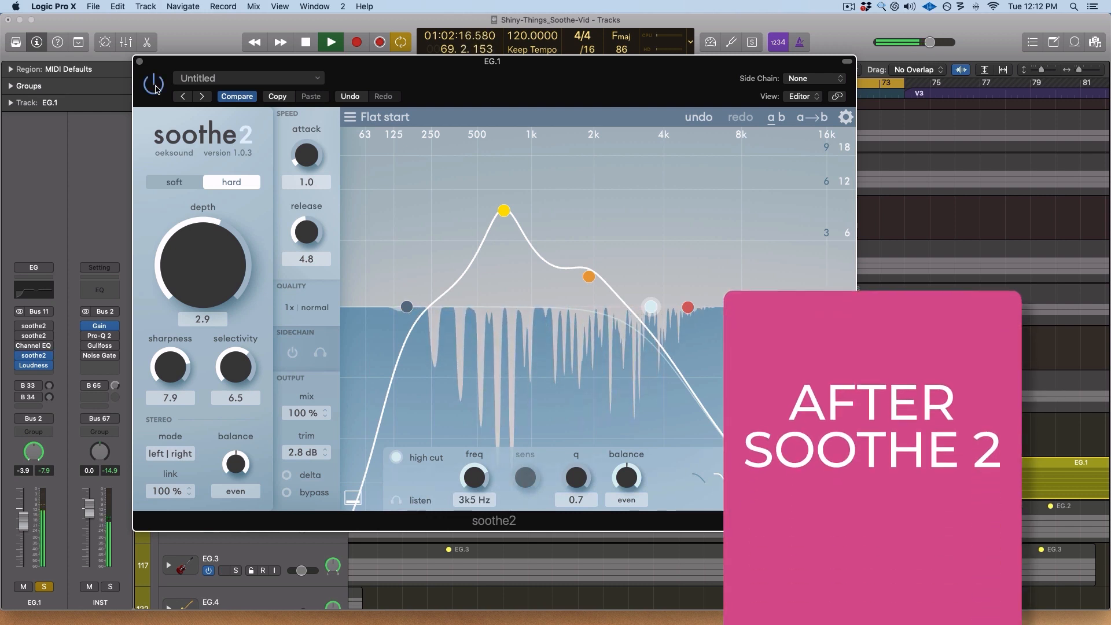
- Stop playback and reposition the soothe2 window over the tracks area, leaving the track names and channel strips uncovered
drag(643, 86, 630, 83)
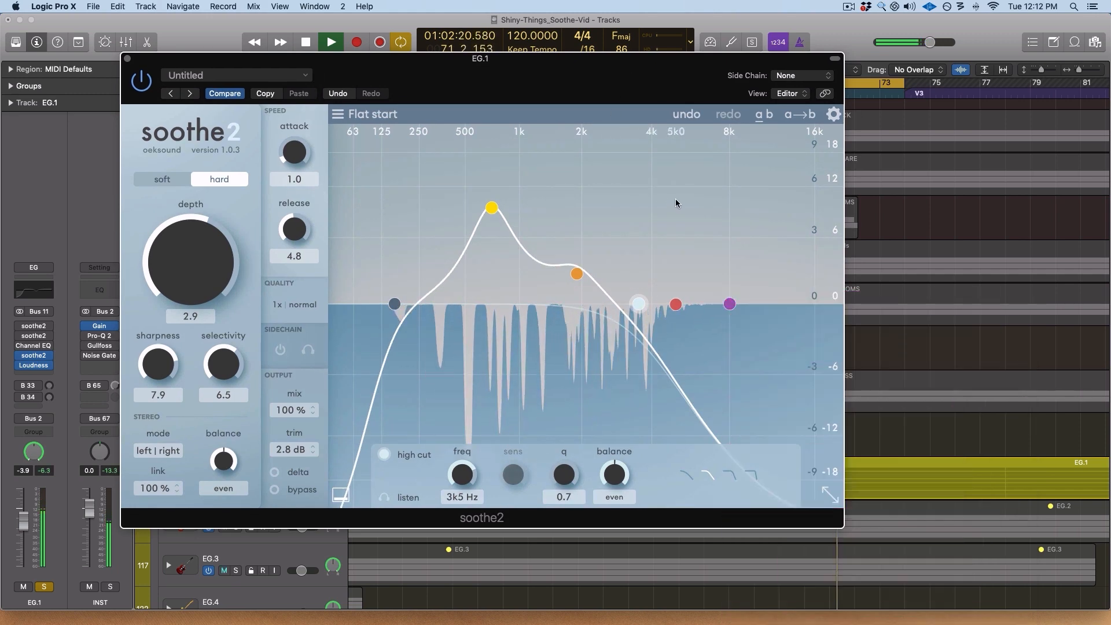
key(space)
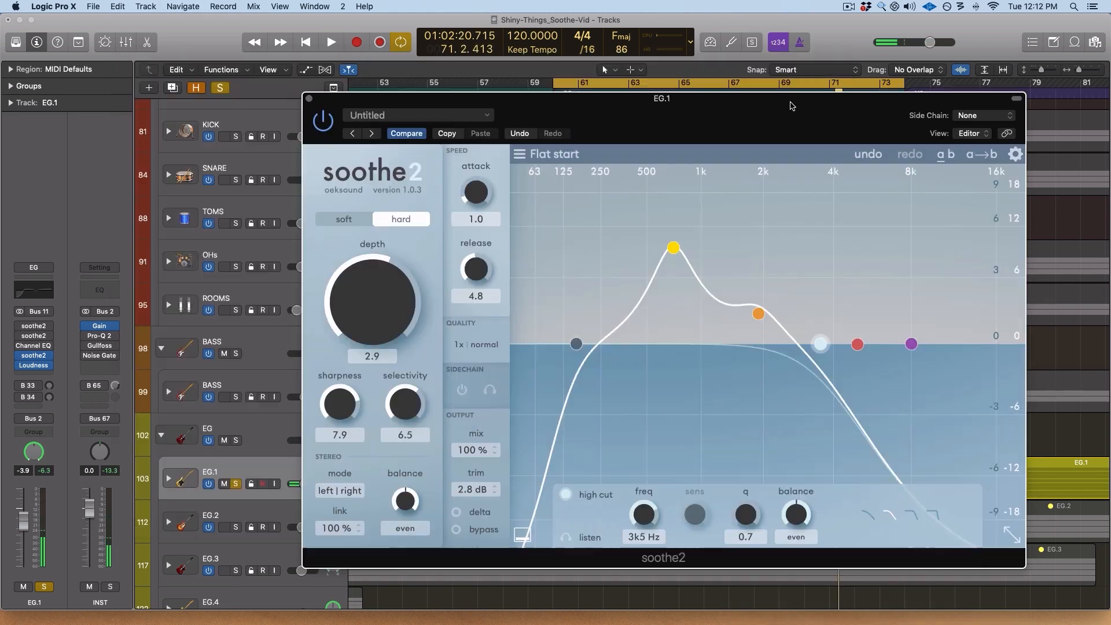
drag(791, 106, 719, 101)
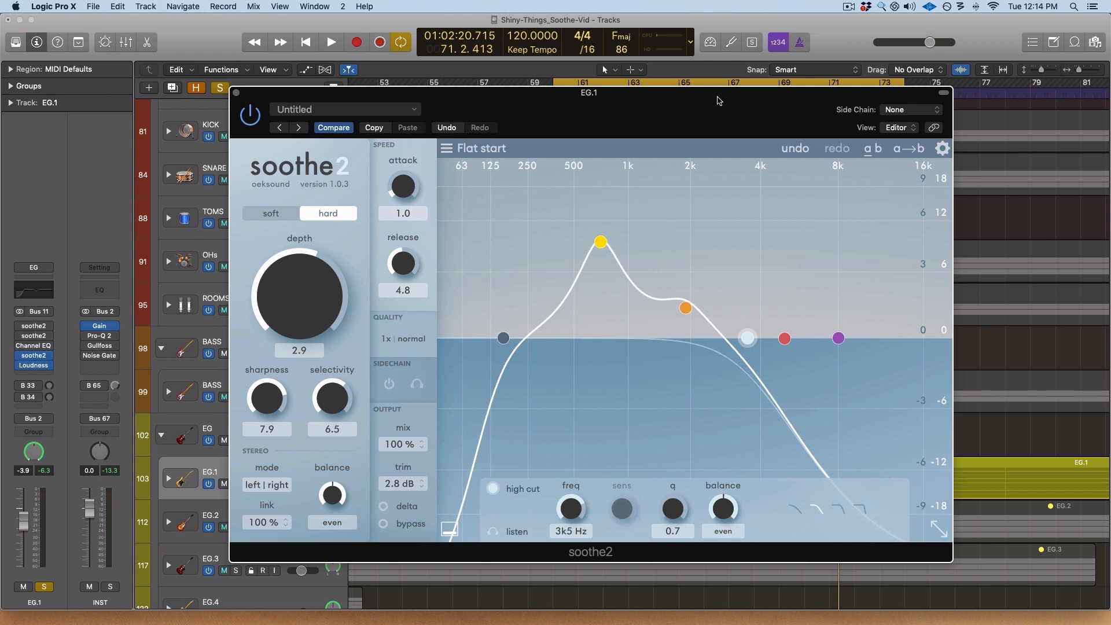
drag(719, 101, 718, 83)
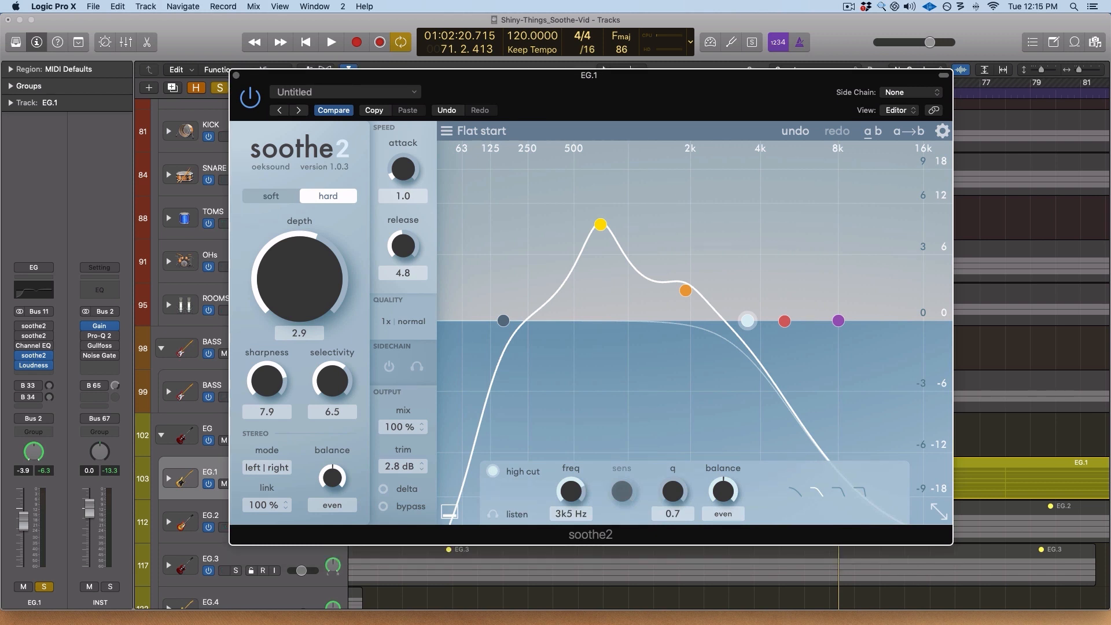